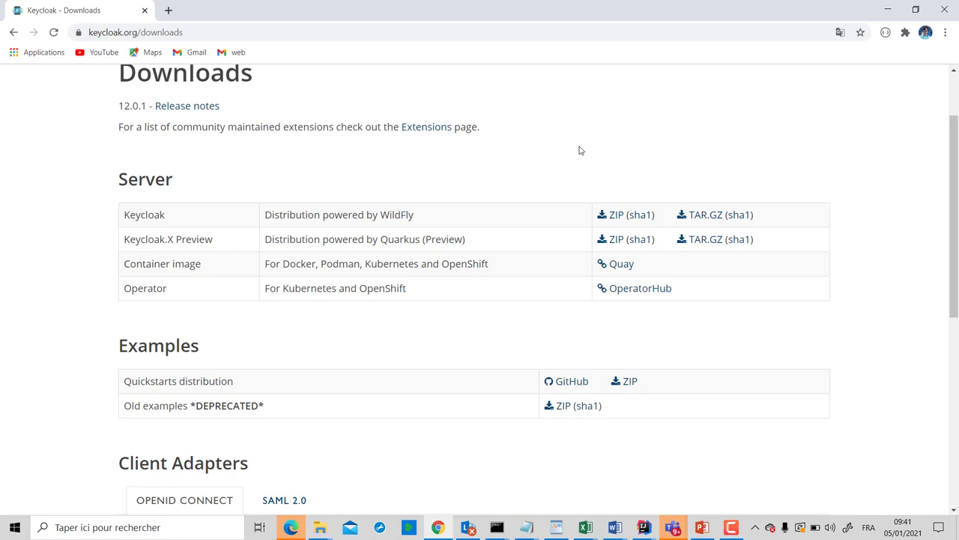
Step: Download the Keycloak 12.0.1 server ZIP and show it in the Téléchargements folder
click(620, 219)
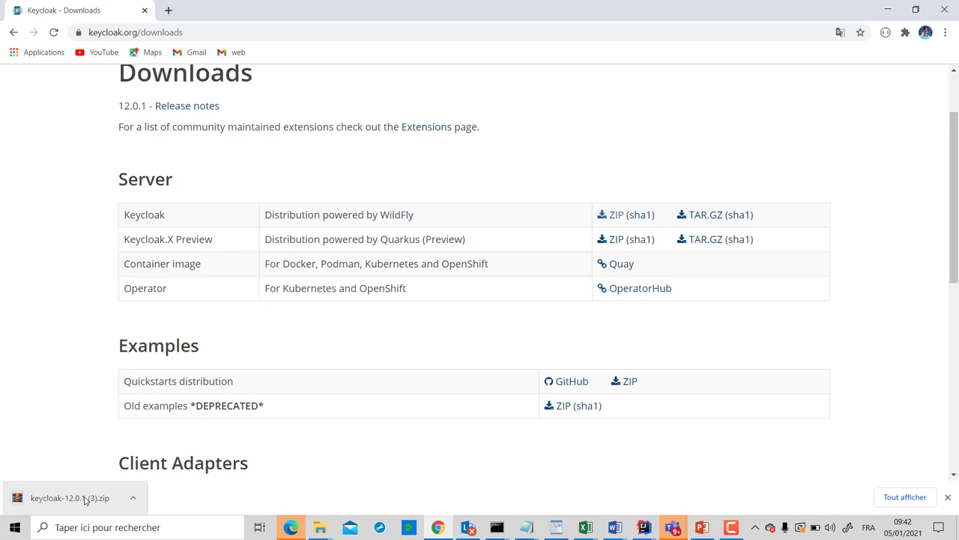
click(133, 498)
click(183, 455)
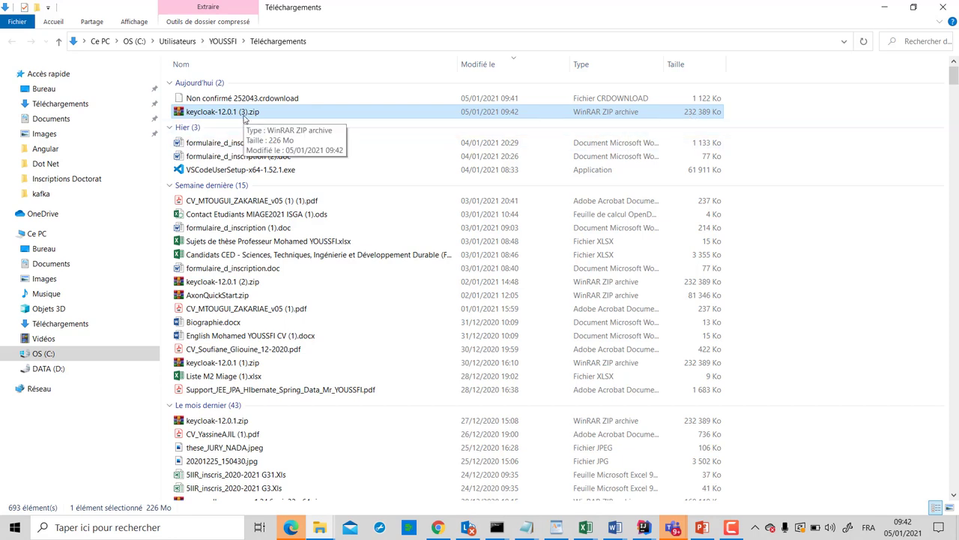
Step: Delete the old keycloak-12.0.1 folder from DATA (D:) > Tools
click(51, 369)
click(197, 154)
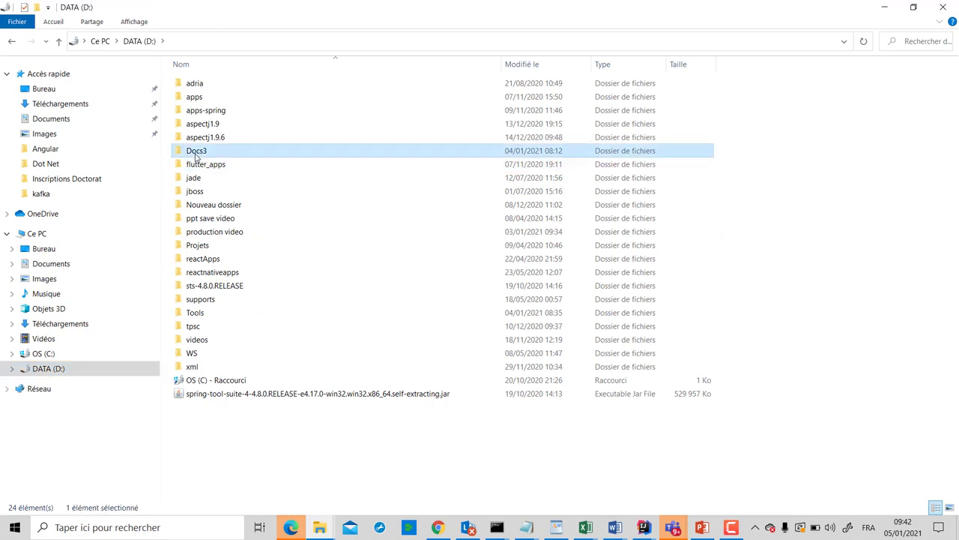
key(Down)
key(Down)
key(t)
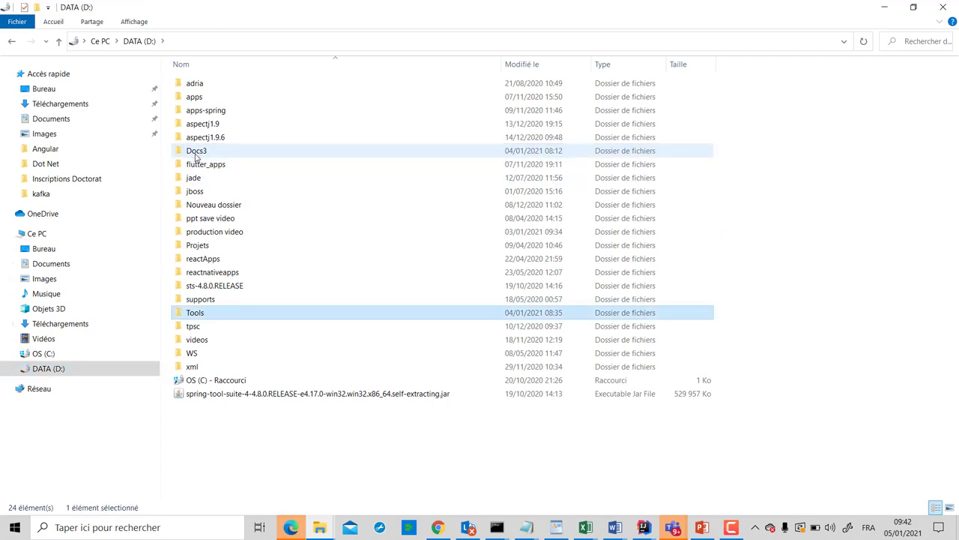
key(Return)
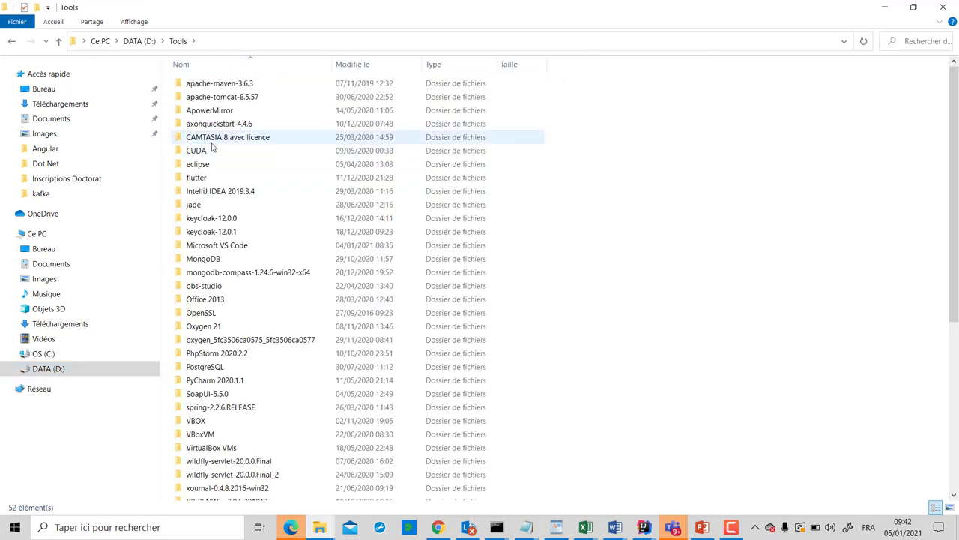
key(j)
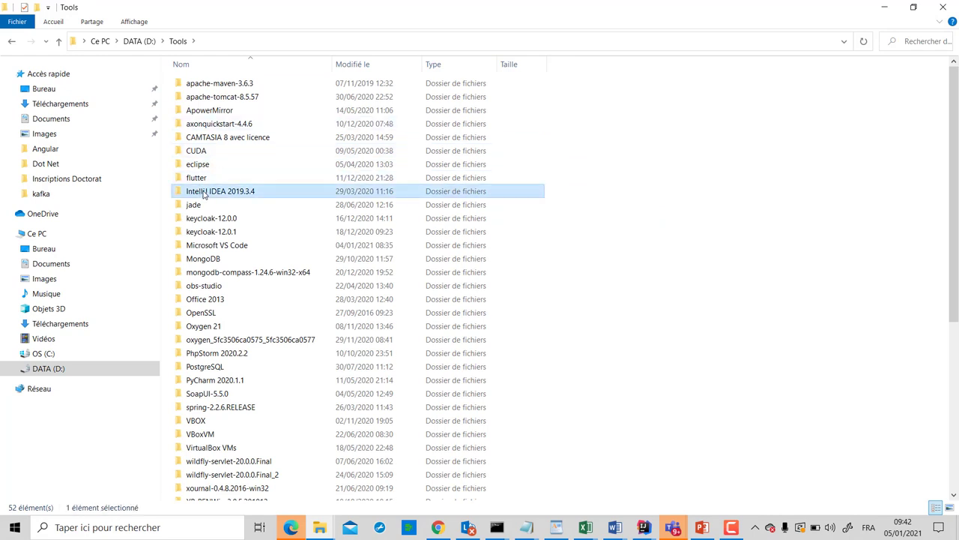
key(Down)
key(Down)
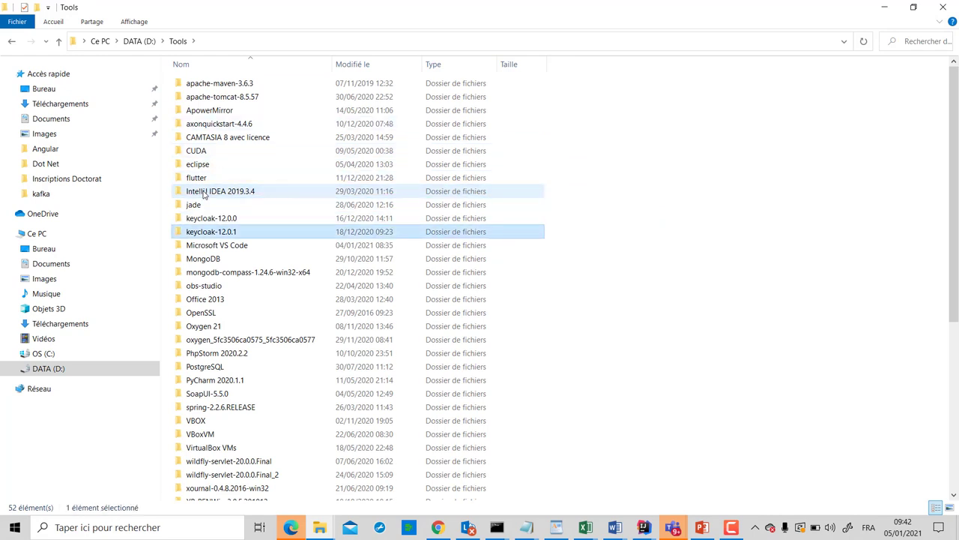
key(Delete)
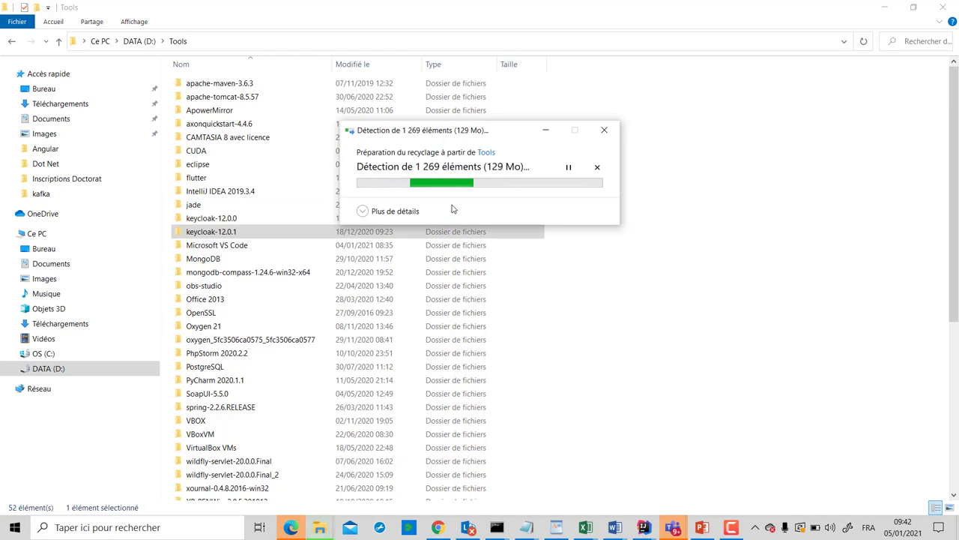
Step: Extract keycloak-12.0.1.zip with Extract Here into the Tools folder
scroll(257, 382, down, 7)
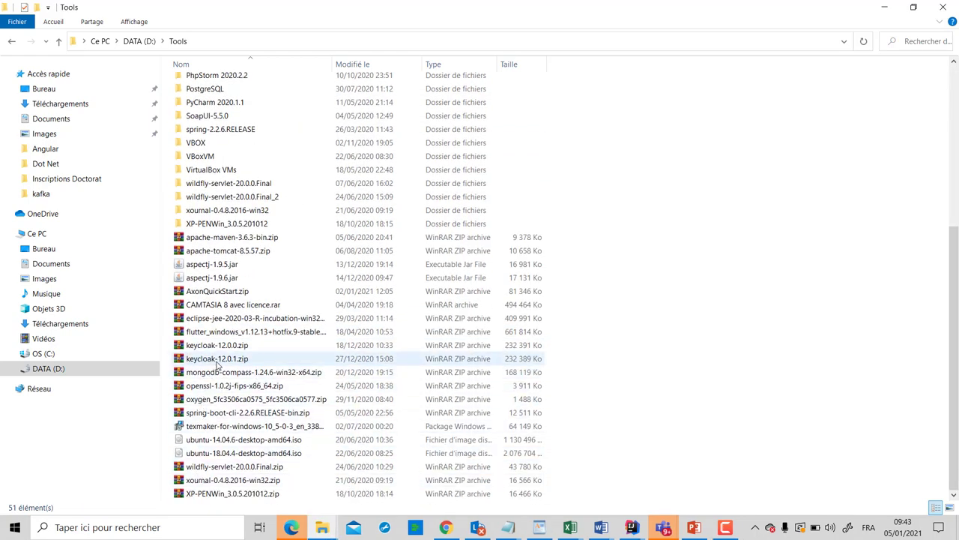
click(224, 361)
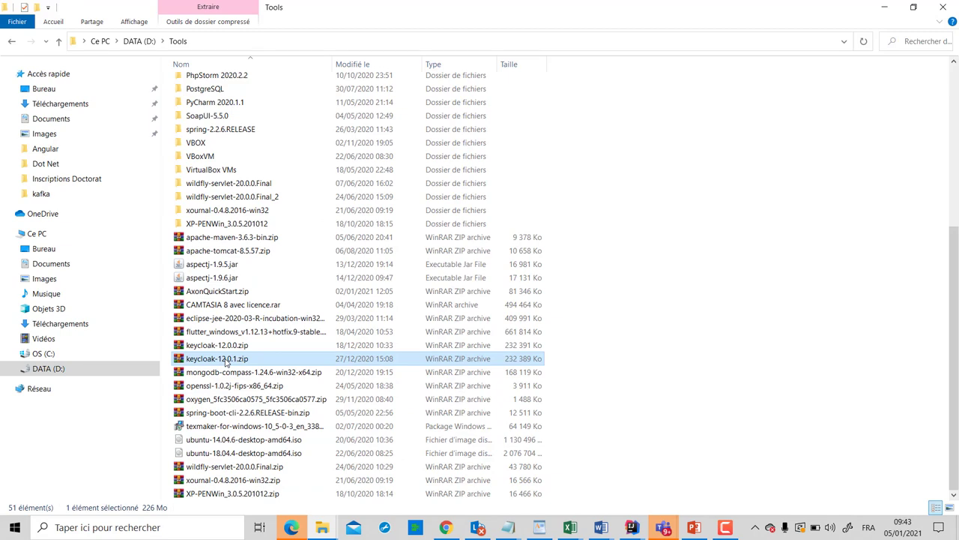
right_click(224, 362)
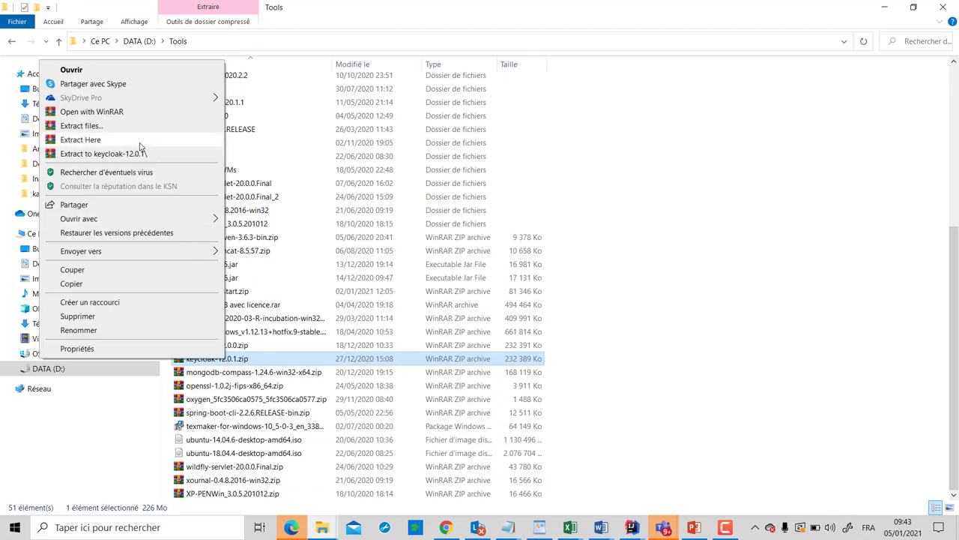
click(140, 145)
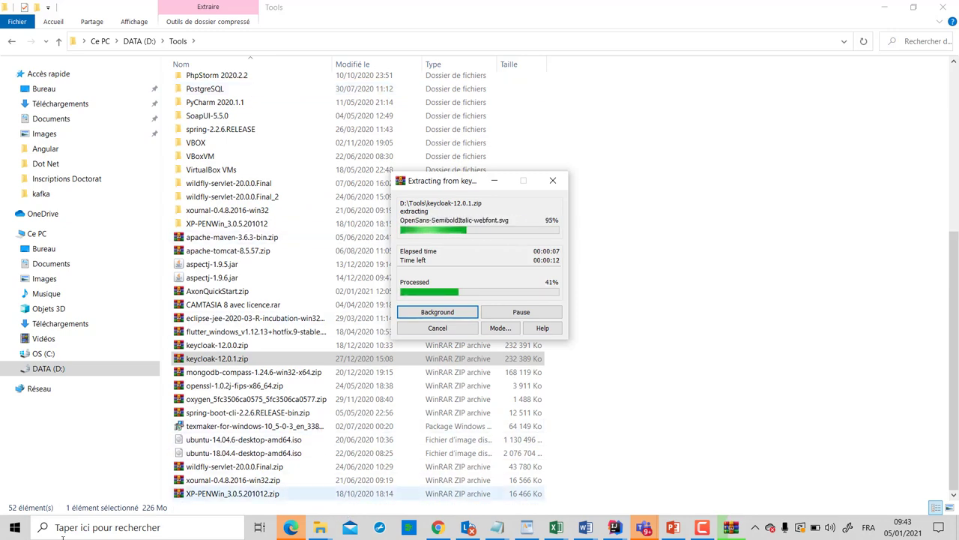
click(16, 529)
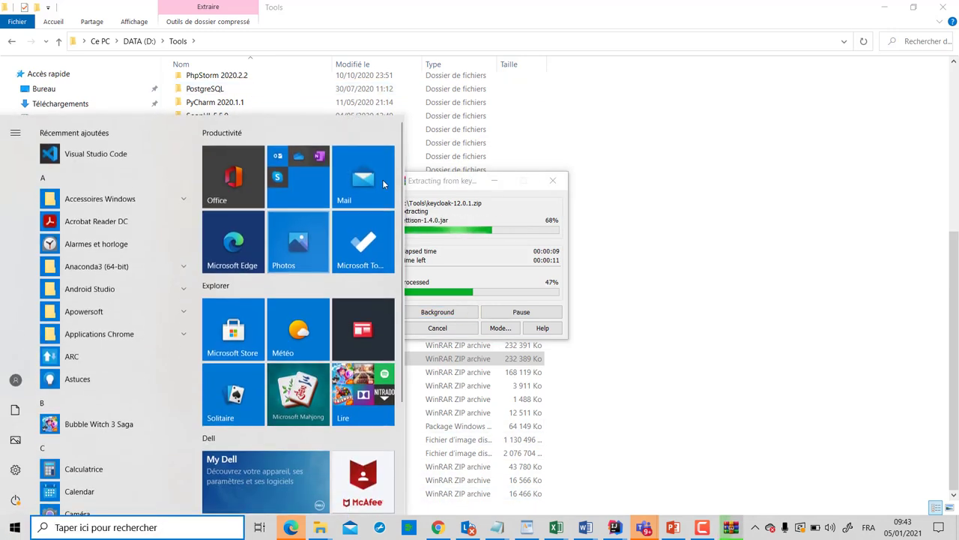
click(568, 28)
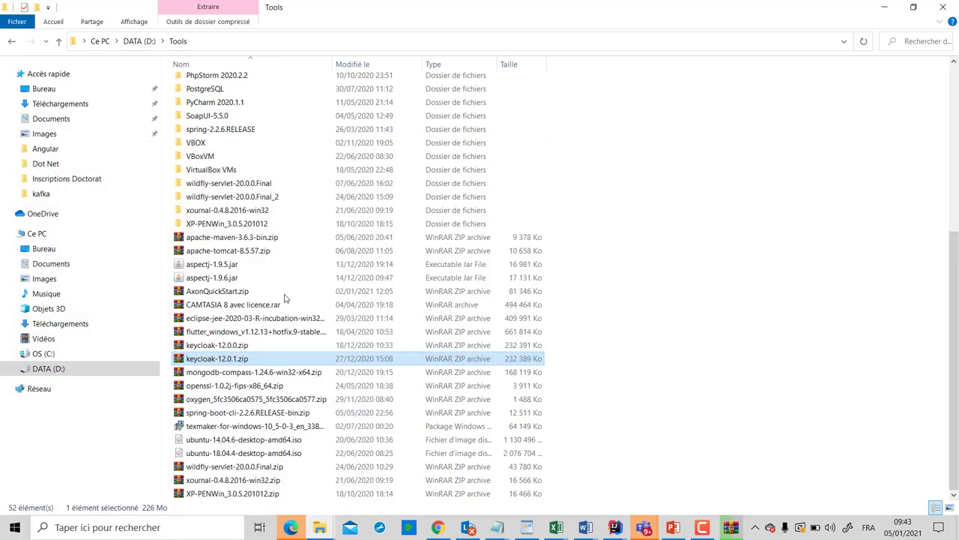
click(17, 528)
Step: Open cmd and change to the D:\Tools\keycloak-12.0.1 directory
text(cmd)
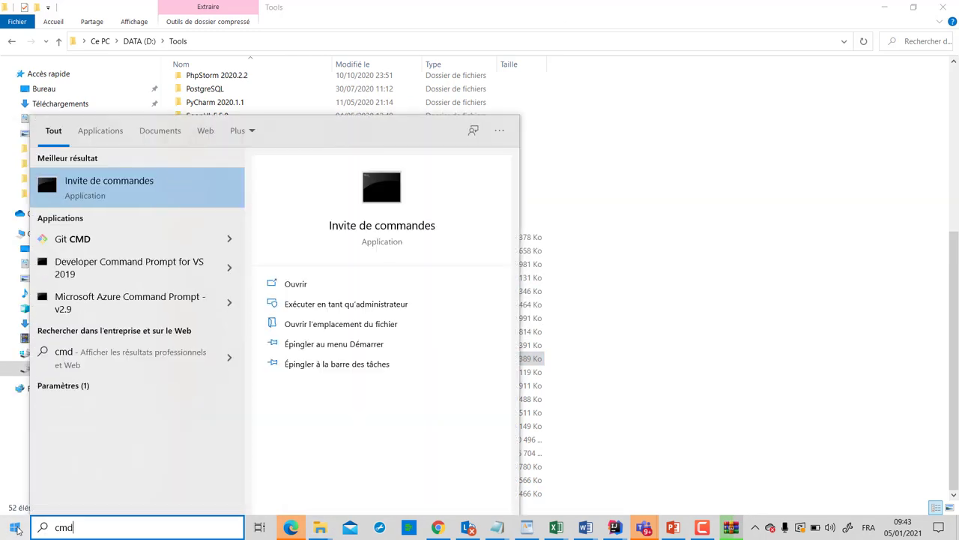
key(Return)
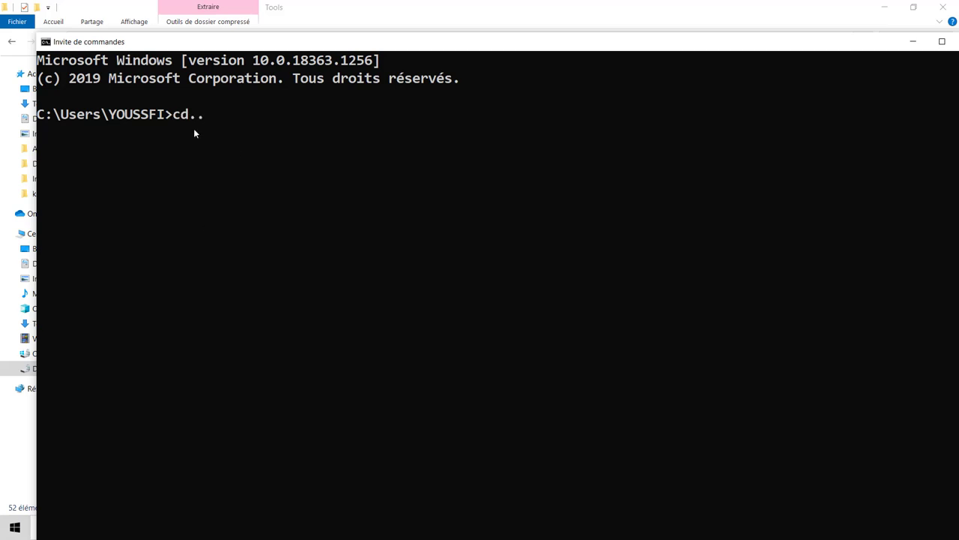
text(d:)
key(Return)
text(cd Tools)
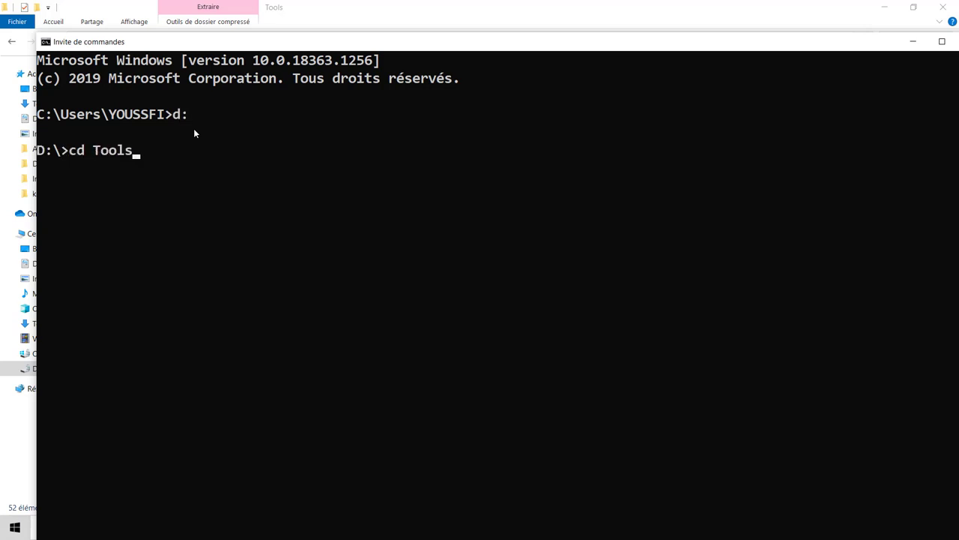
key(Return)
text(cd ky)
key(BackSpace)
key(BackSpace)
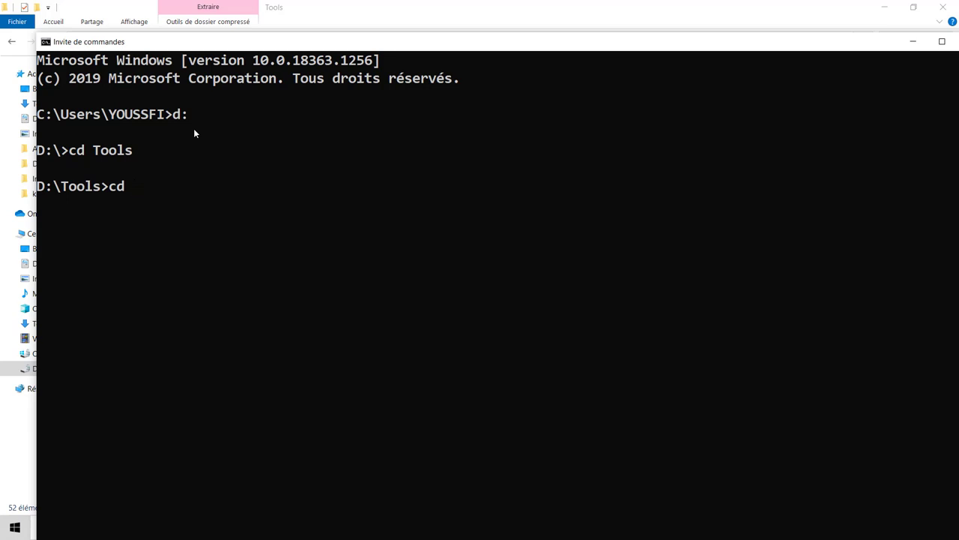
text(key)
key(Tab)
key(Tab)
key(Return)
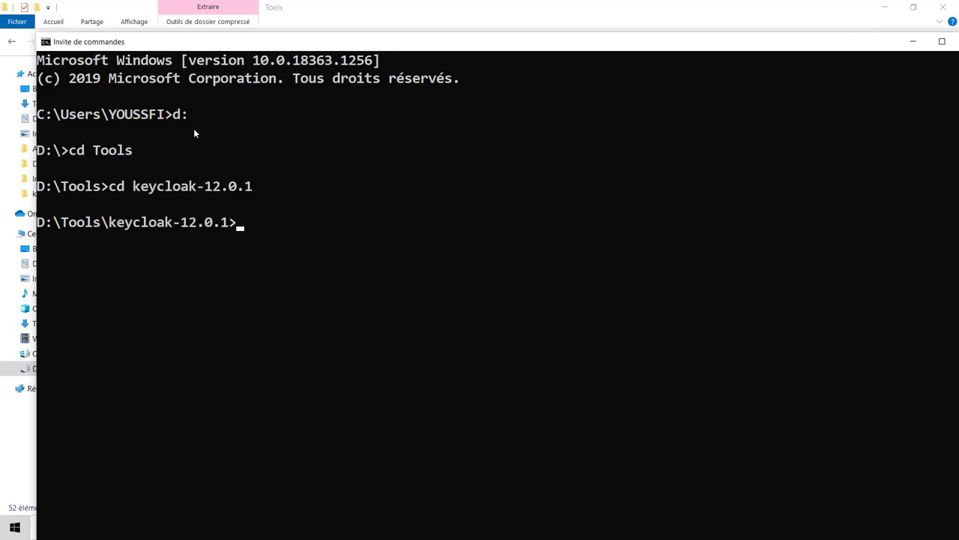
Step: Enter the bin folder, clear the screen and run standalone.bat
text(cd bin)
key(Return)
text(cls)
key(Return)
text(st)
key(Tab)
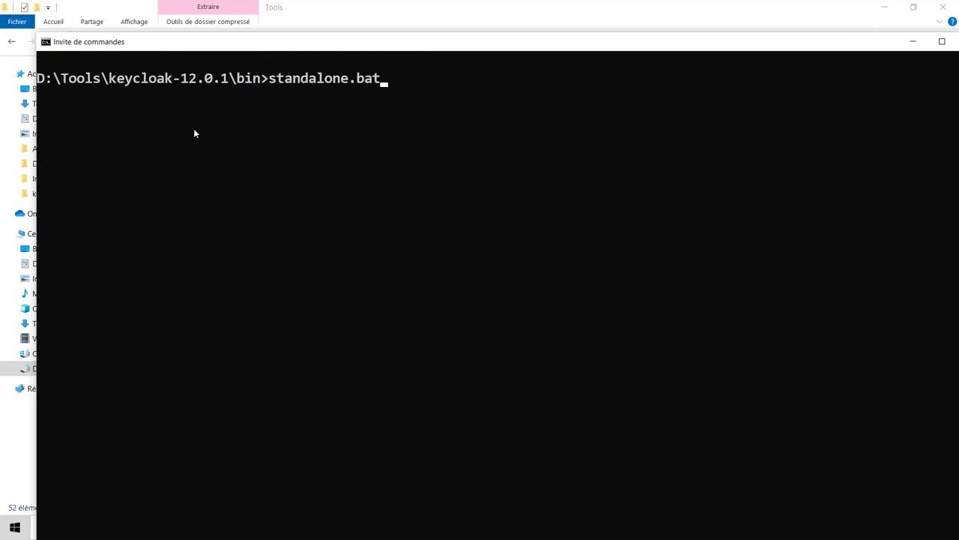
key(Return)
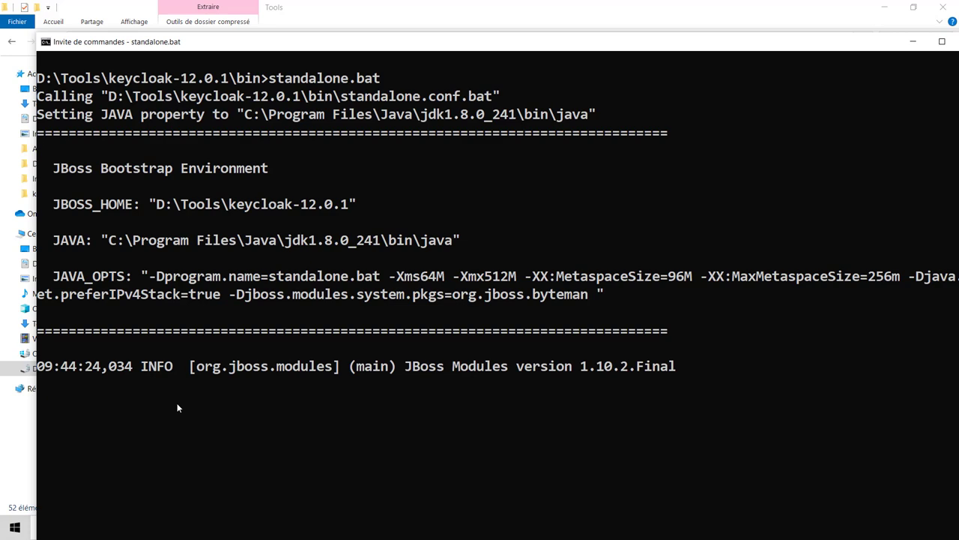
Step: Open the advanced system settings from the Ce PC properties
click(23, 530)
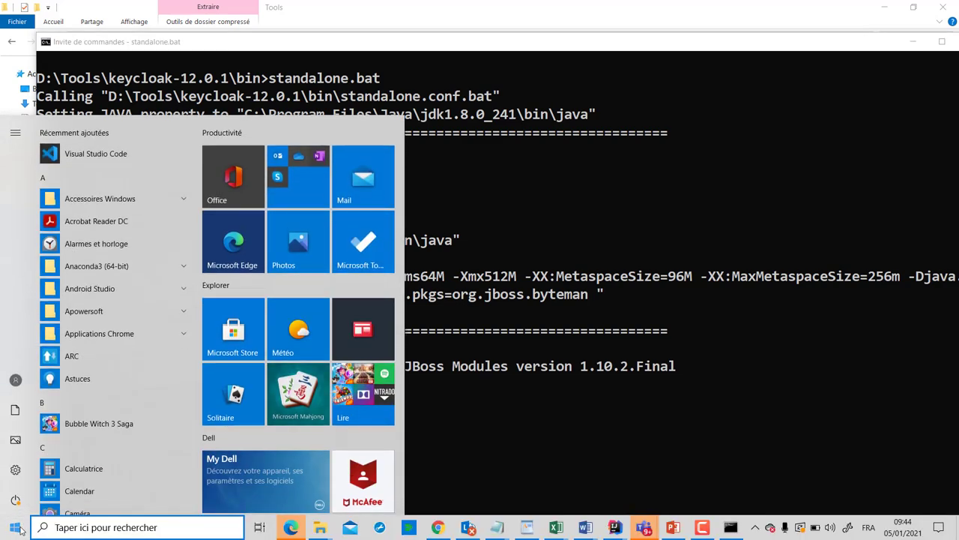
text(ce)
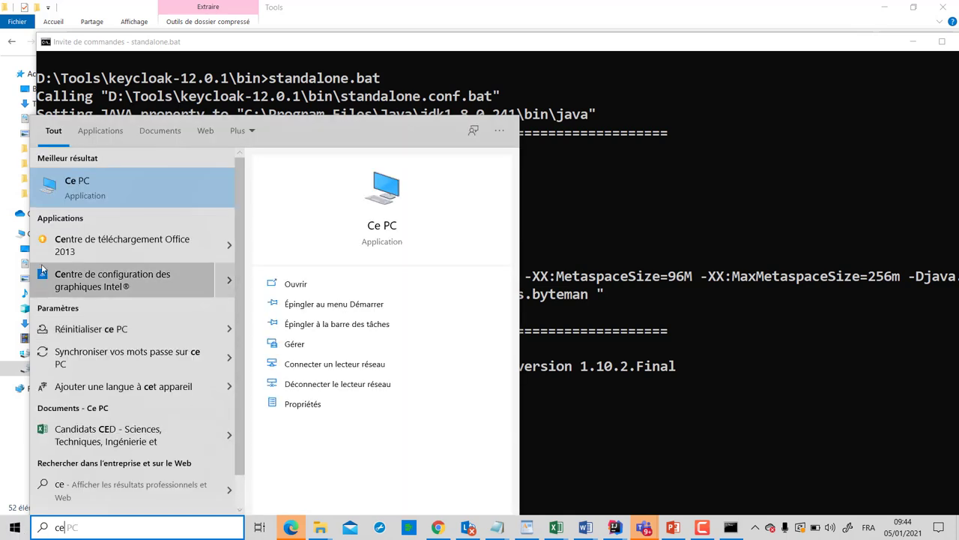
right_click(83, 185)
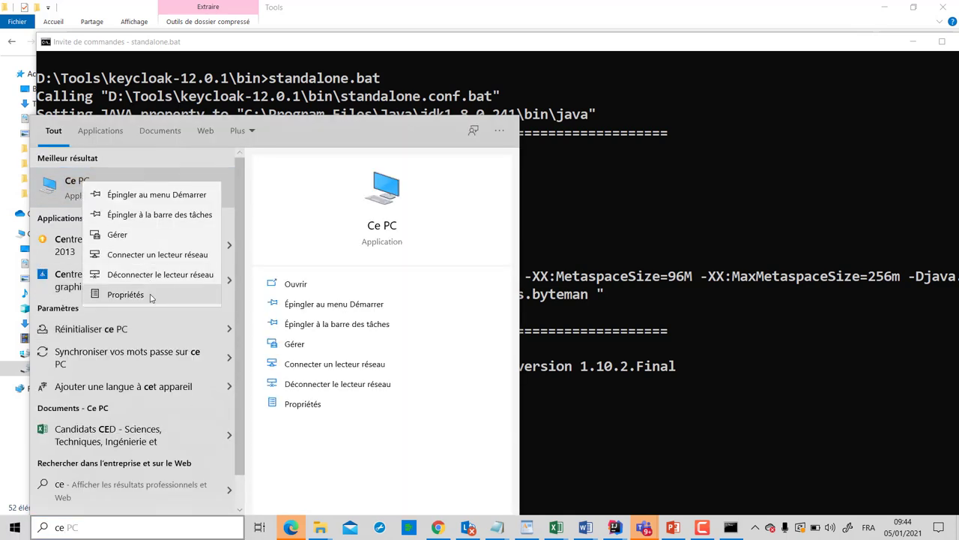
click(152, 297)
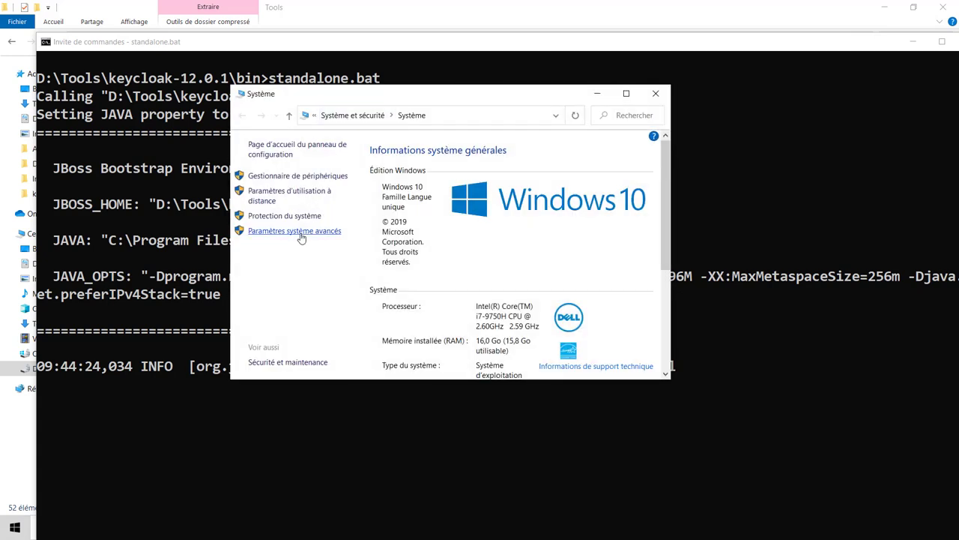
click(300, 233)
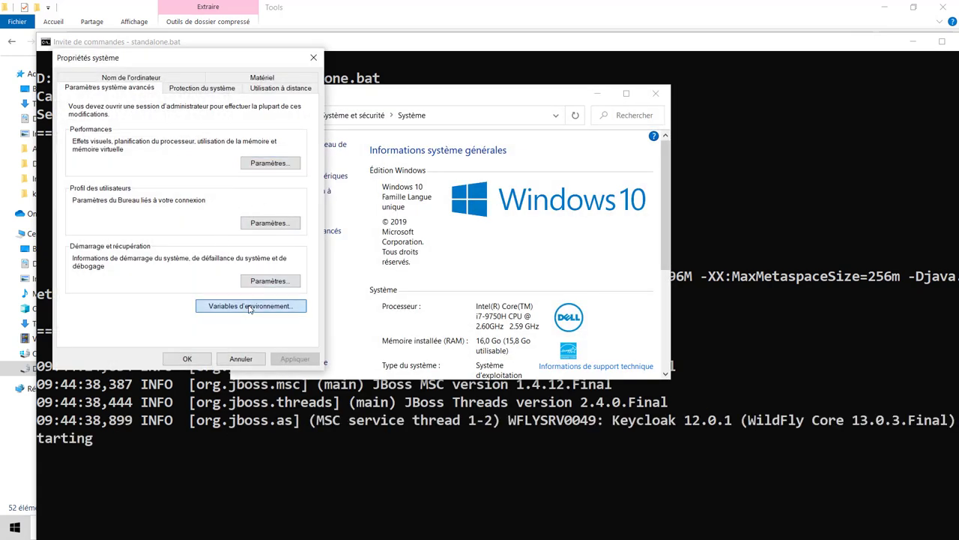
Step: Check that JAVA_HOME is C:\Program Files\Java\jdk1.8.0_241, then close without changes
click(250, 307)
click(345, 306)
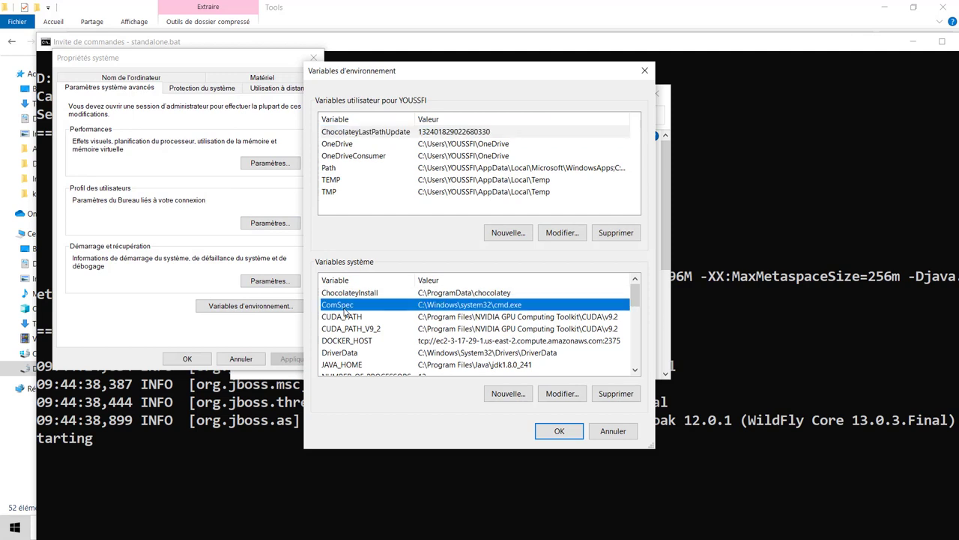
key(j)
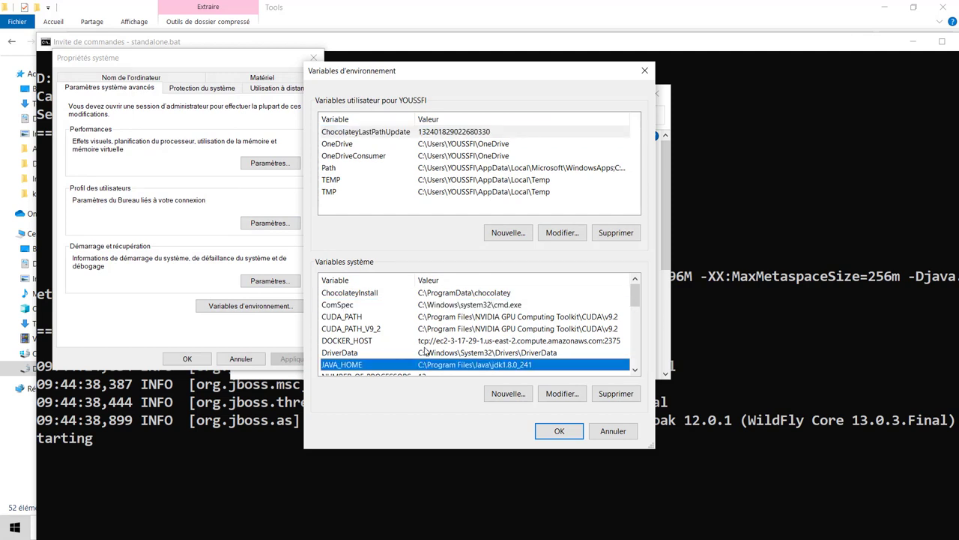
scroll(425, 350, down, 3)
scroll(425, 351, up, 1)
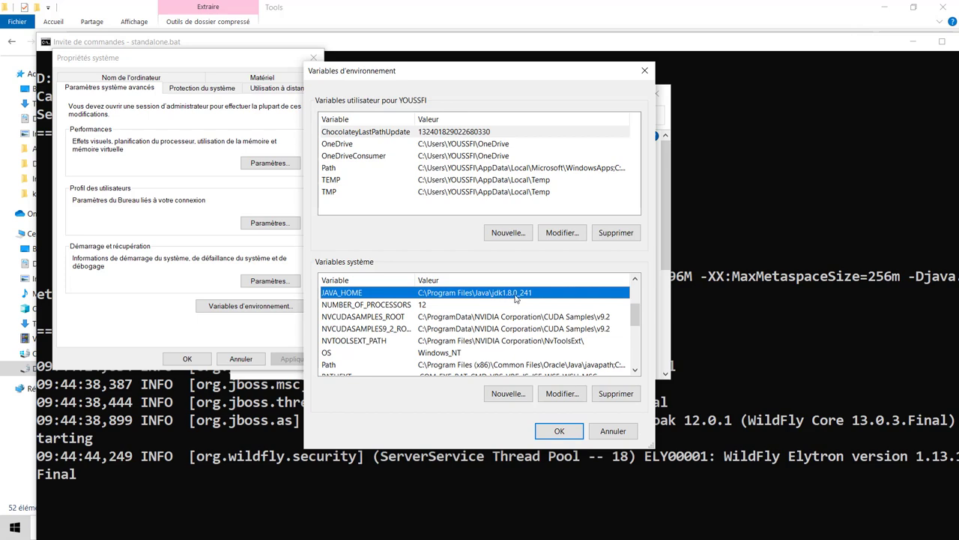
click(619, 435)
click(656, 93)
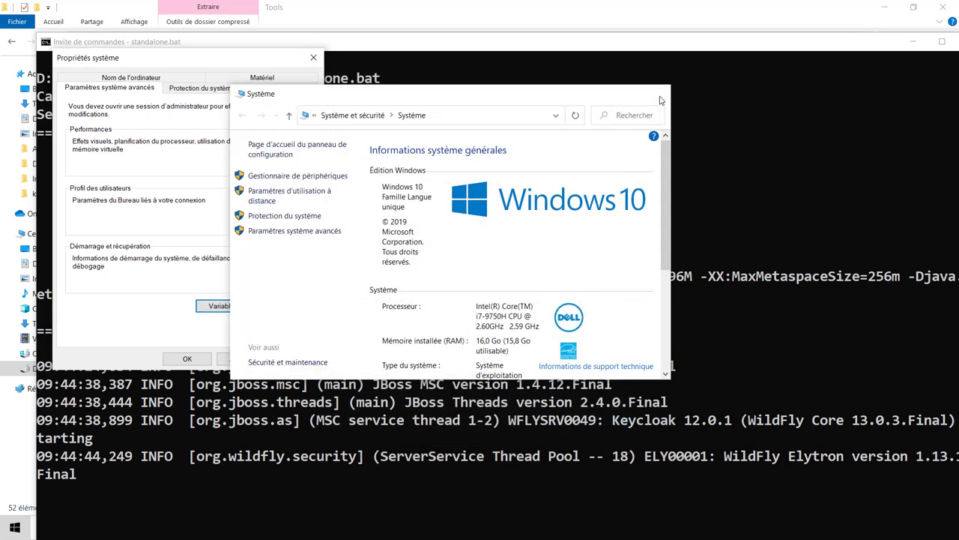
Step: Close Propriétés système and review the console log until Keycloak 12.0.1 reports started in 77380ms
click(314, 57)
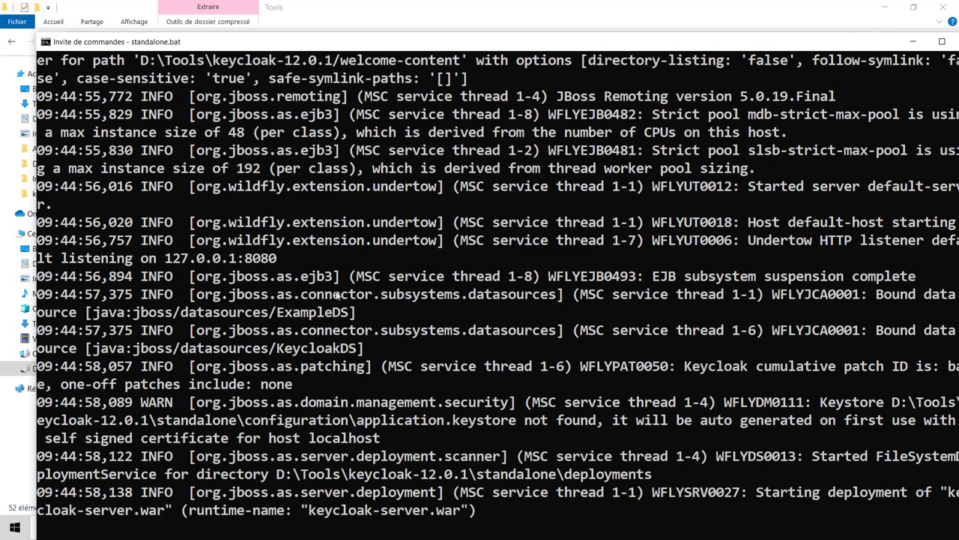
scroll(339, 296, up, 20)
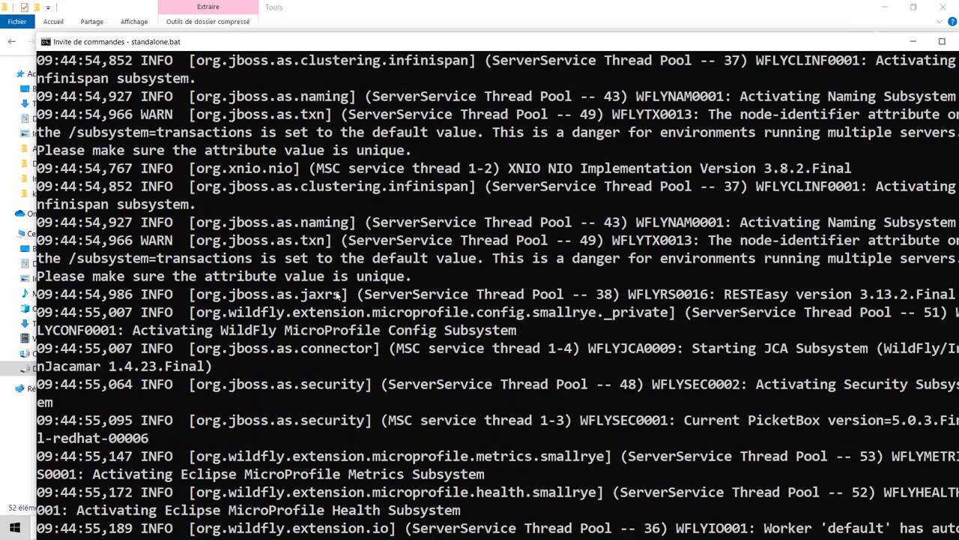
scroll(341, 296, down, 20)
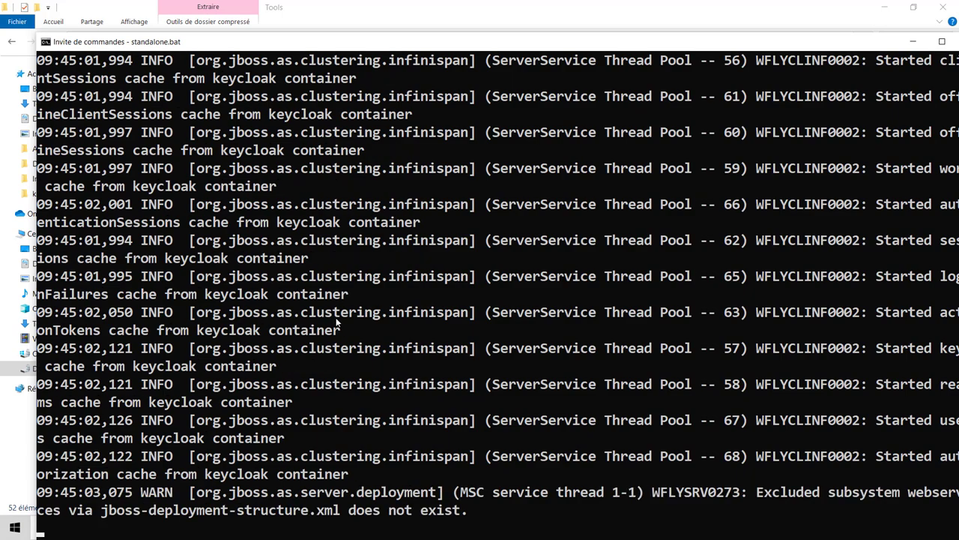
scroll(684, 175, up, 20)
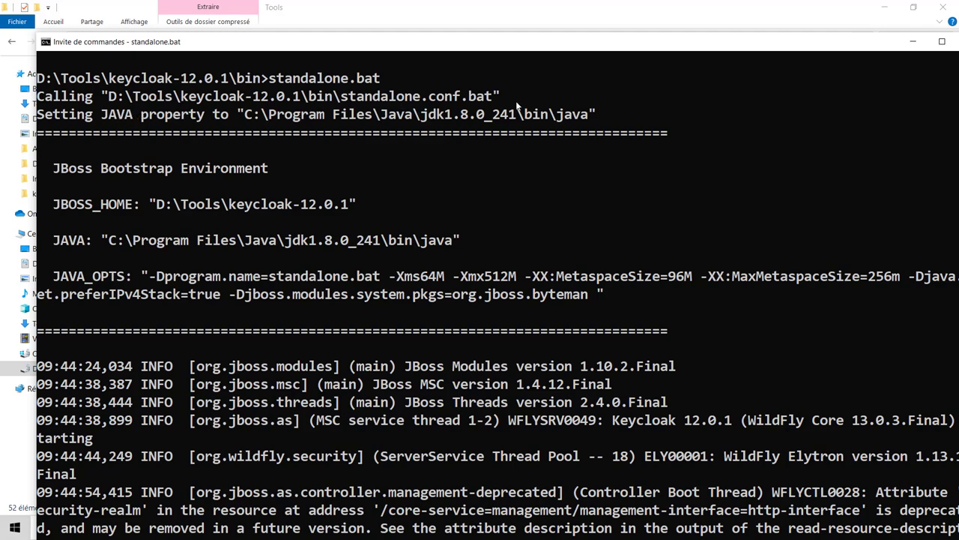
scroll(506, 120, up, 20)
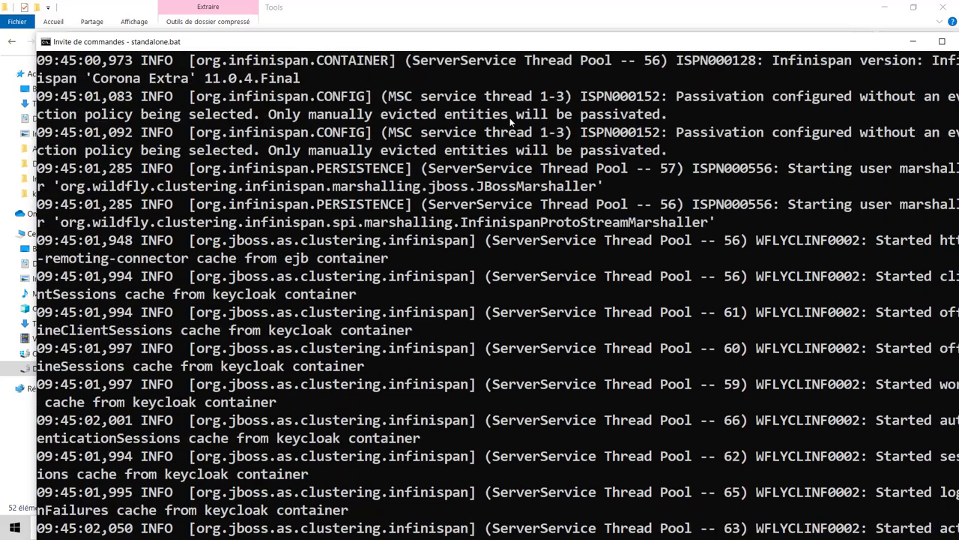
scroll(510, 120, up, 7)
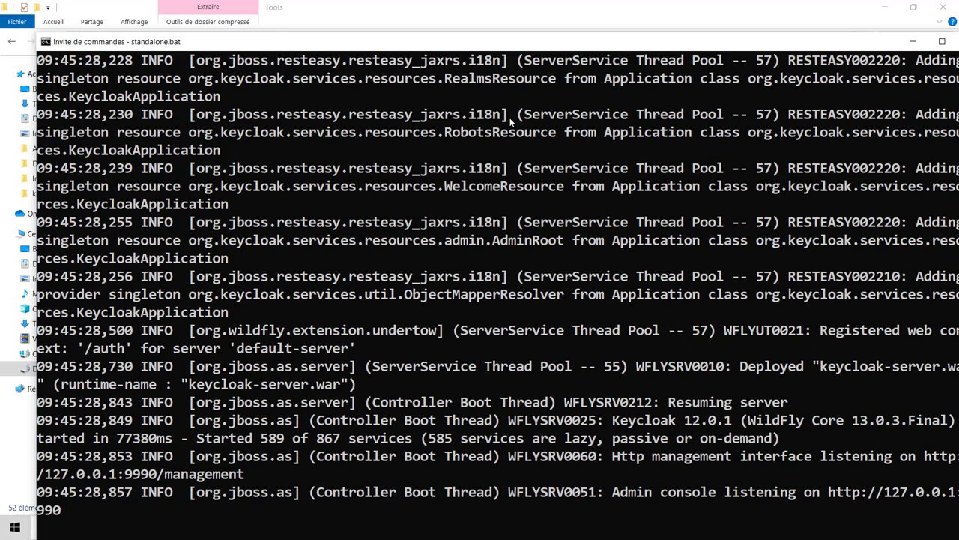
Step: Minimize the open windows and load localhost:8080 in a new Chrome tab
click(883, 9)
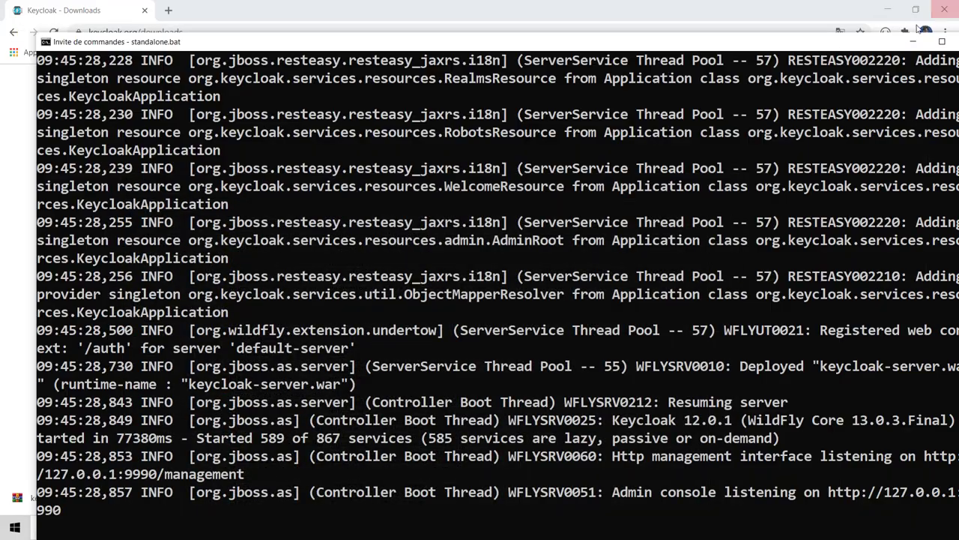
click(913, 41)
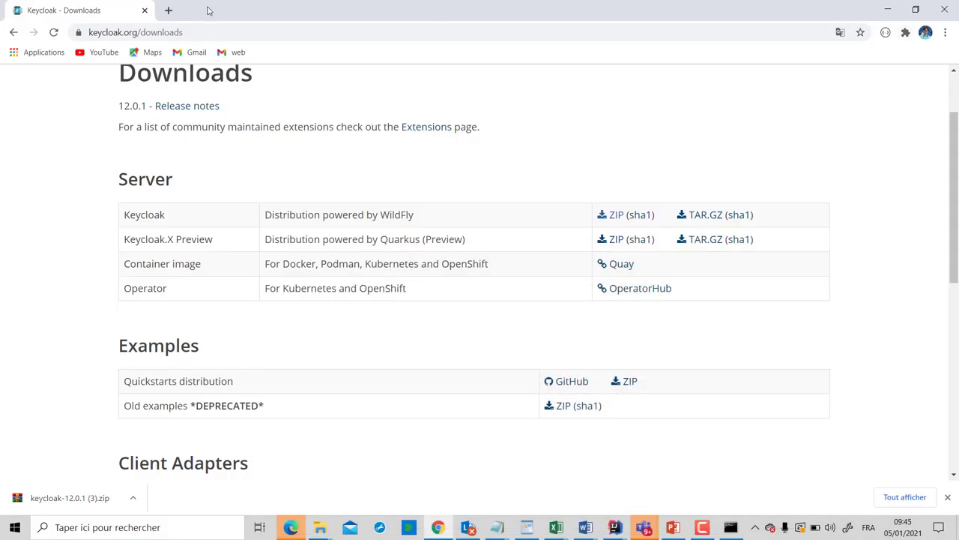
click(169, 10)
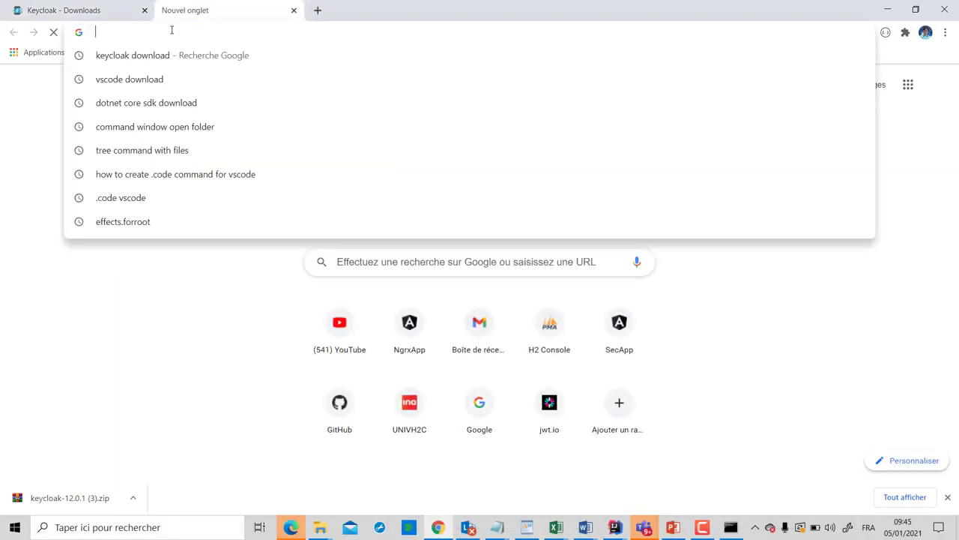
text(localhost:4200)
key(BackSpace)
key(BackSpace)
key(BackSpace)
key(BackSpace)
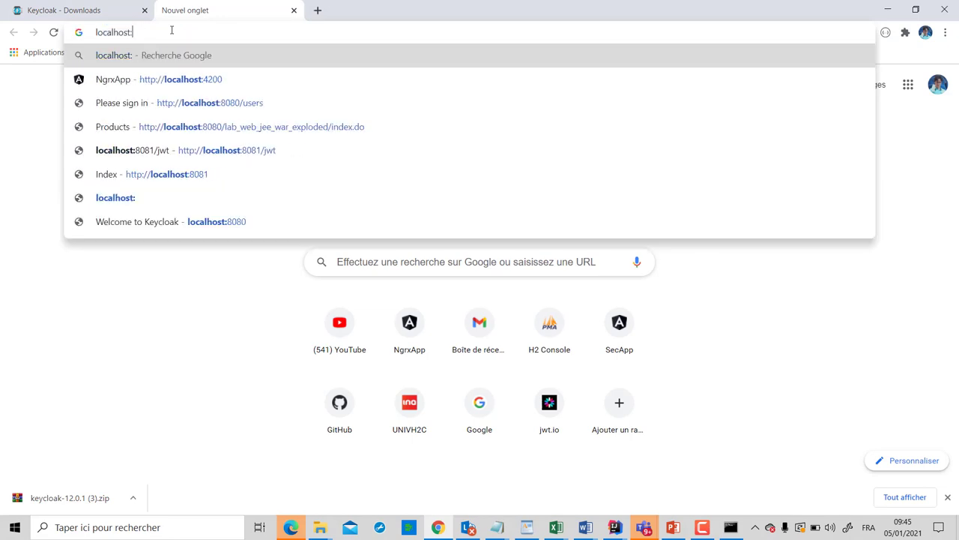
text(8080)
key(Return)
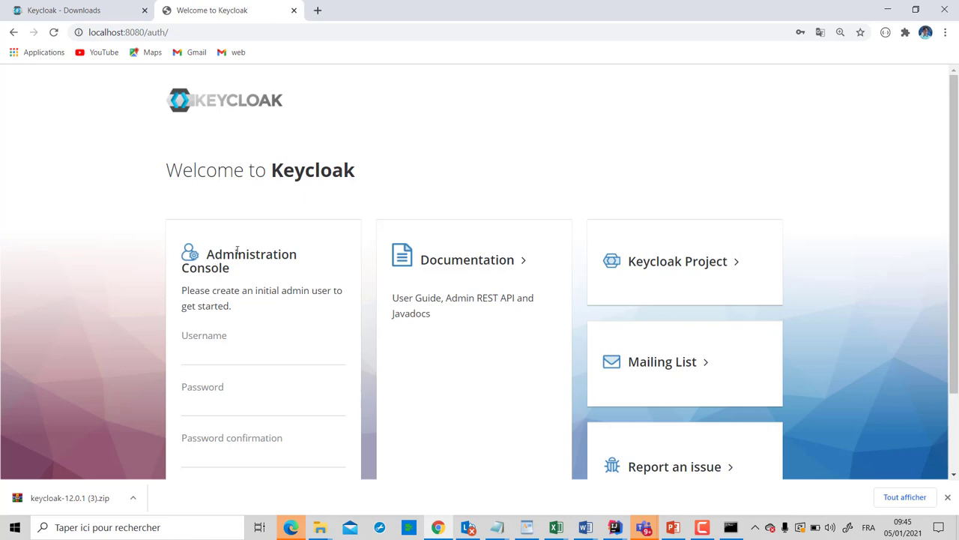
Step: Create the initial admin user 'admin', entering and confirming its password
click(221, 352)
text(admin)
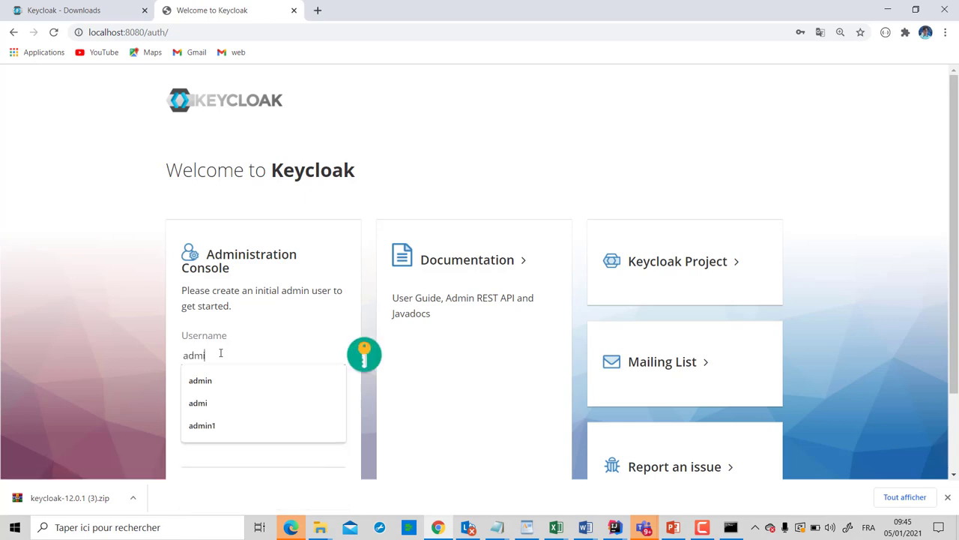
click(160, 361)
click(228, 393)
text(•••••••)
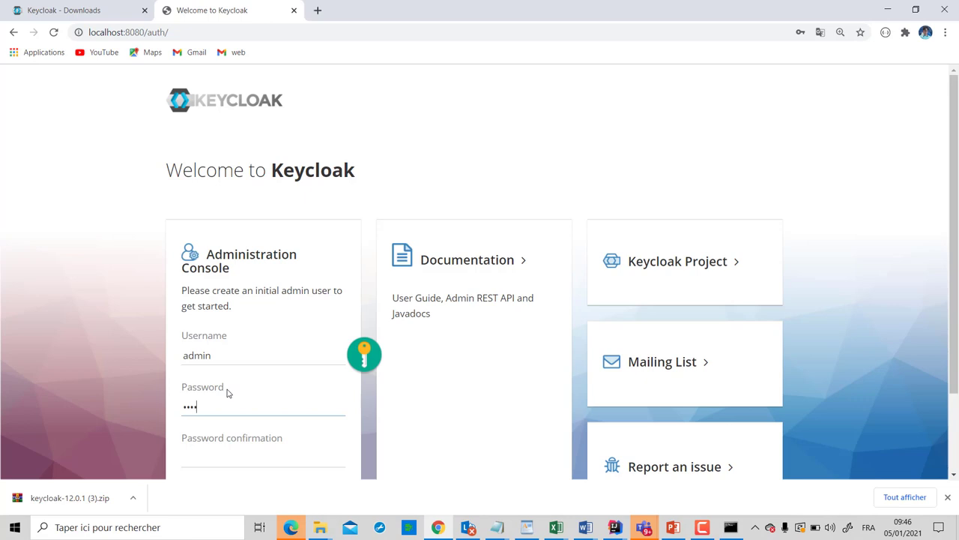
text(••)
click(234, 446)
text(•••••••••)
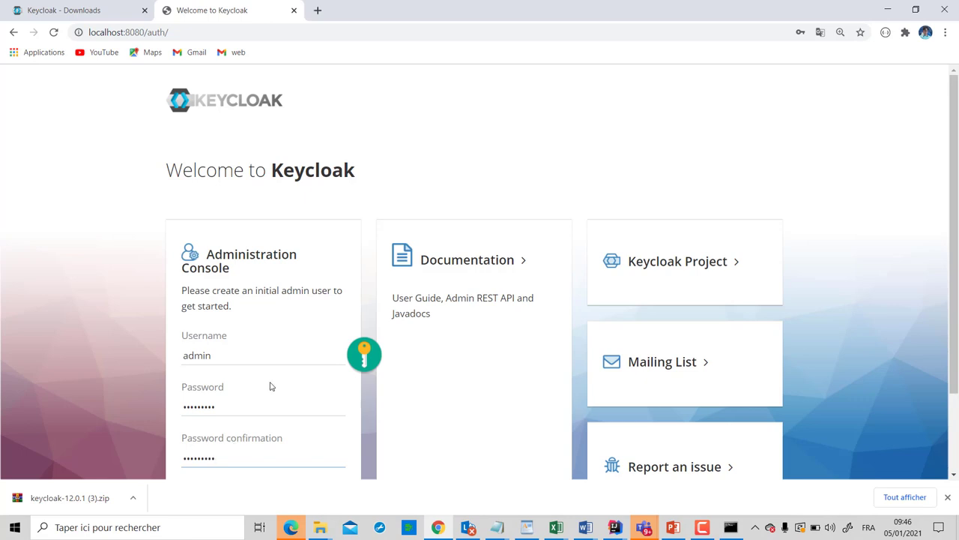
scroll(270, 385, down, 2)
click(202, 397)
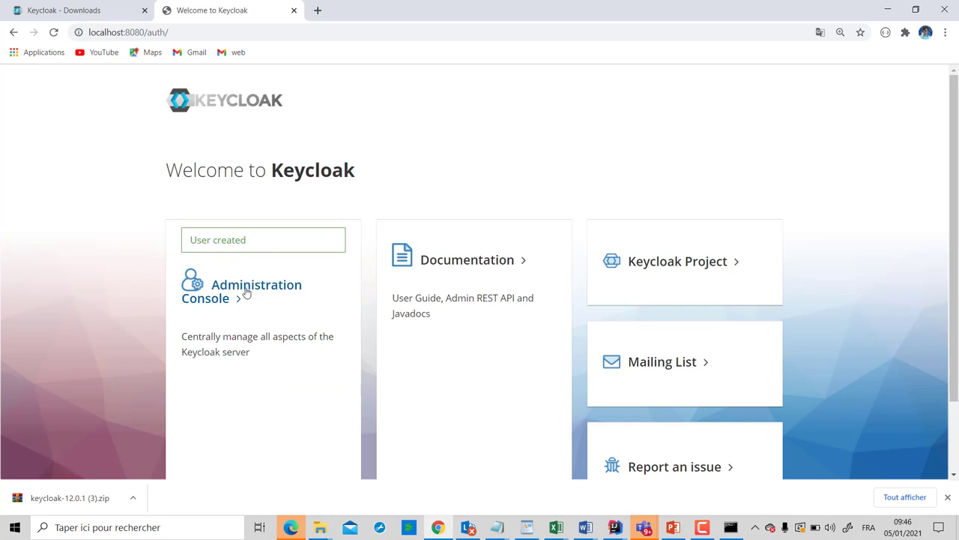
Step: Sign in to the Administration Console as admin, then switch to PowerPoint
click(247, 293)
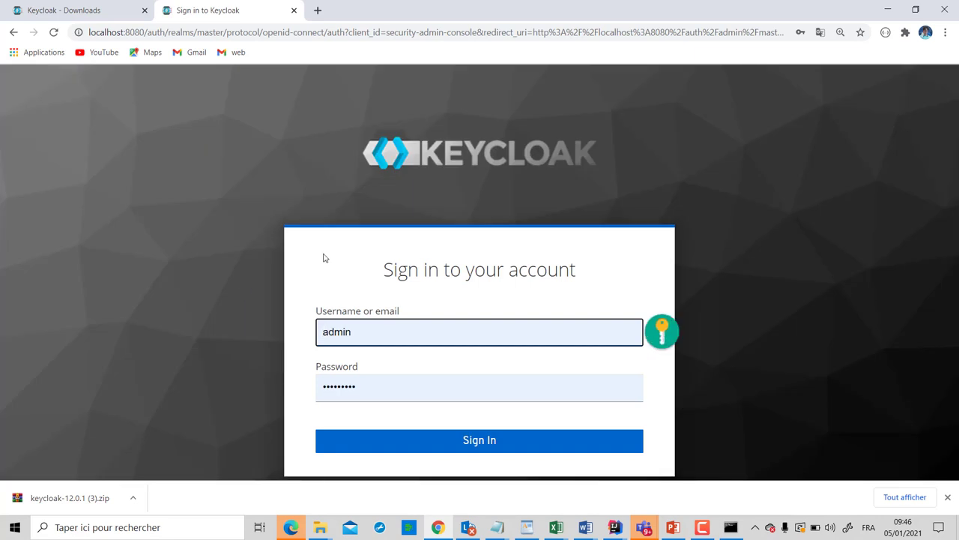
click(422, 450)
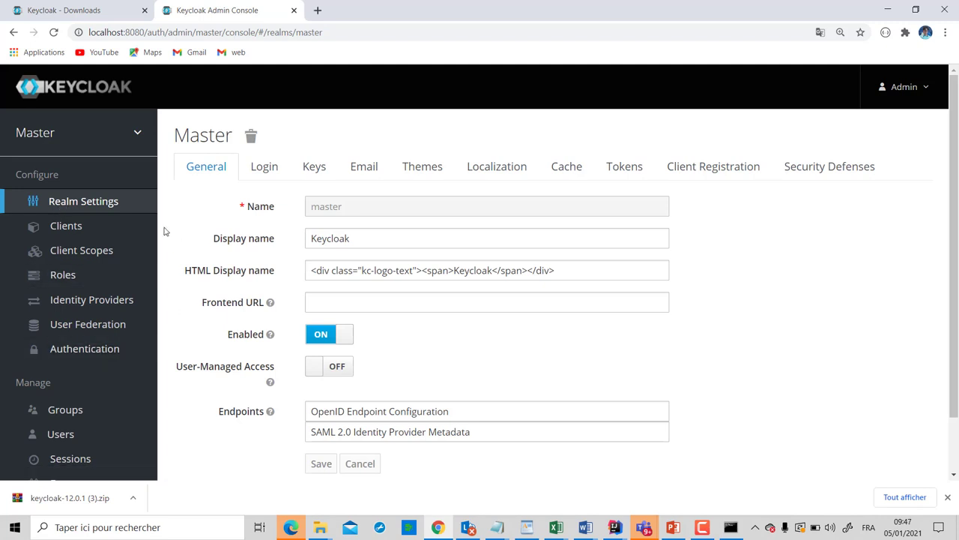
click(673, 527)
Step: Select slide 15 'Architecture de keycloak' and present it as a full-screen slideshow
click(121, 463)
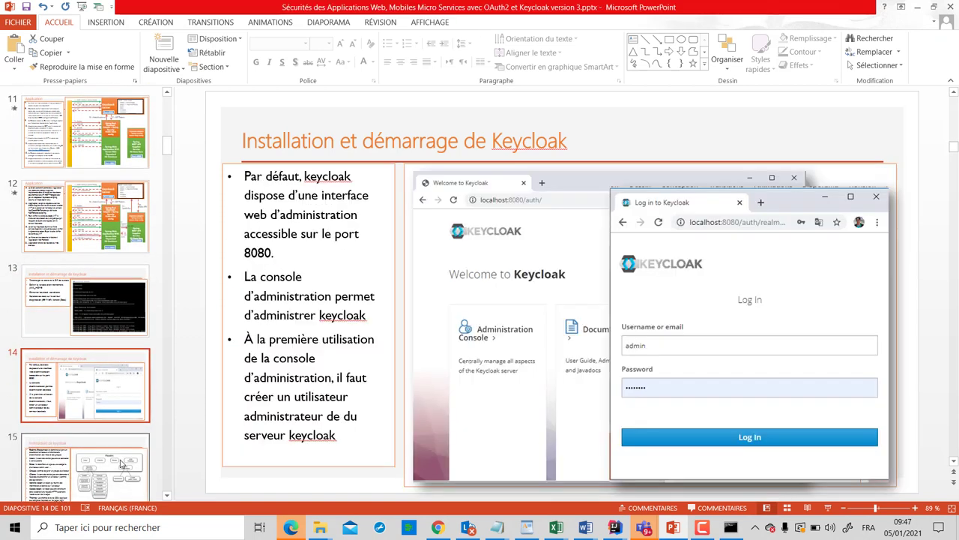
click(122, 463)
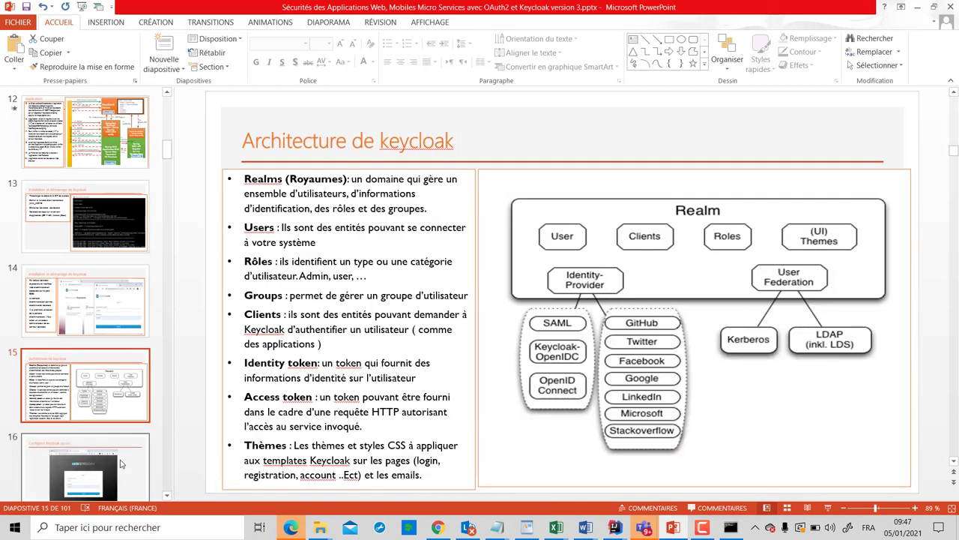
click(829, 509)
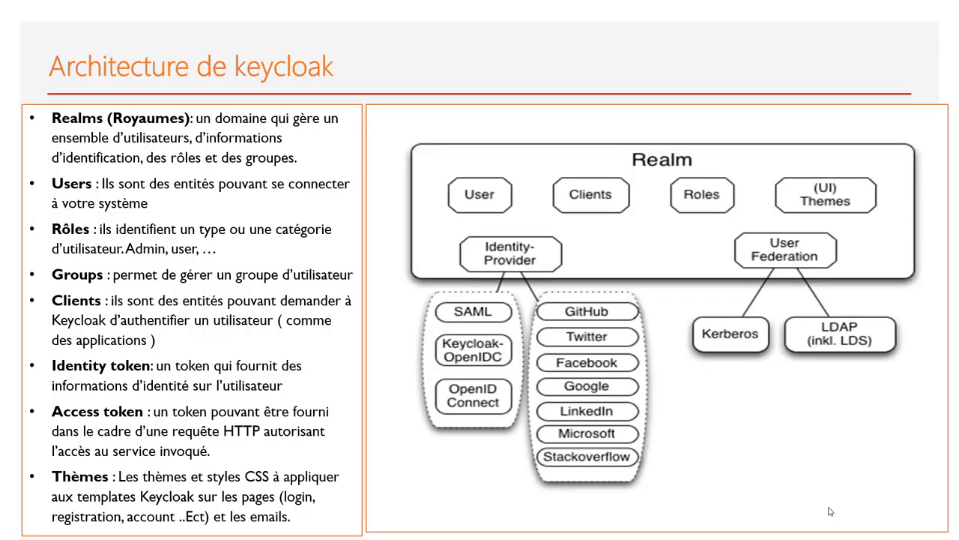
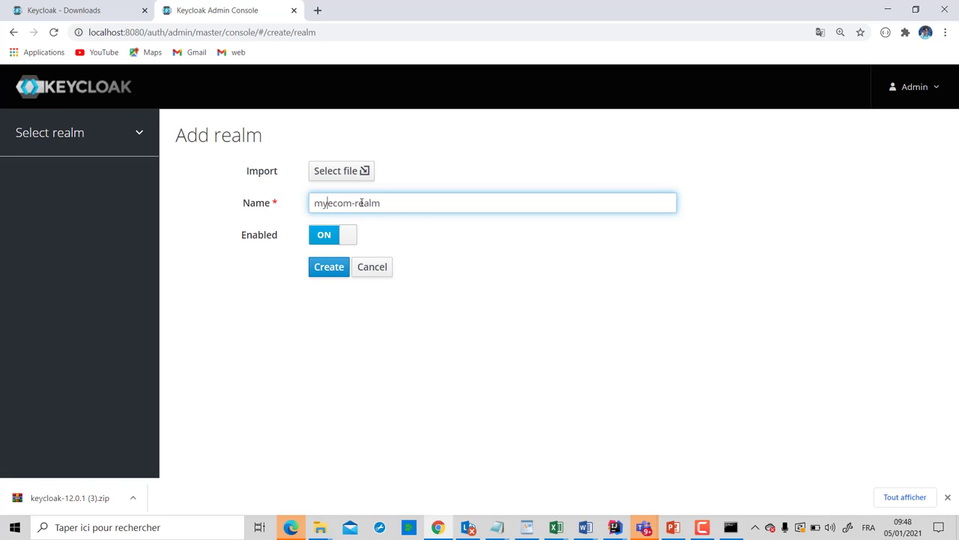
Step: Correct the realm name to my-ecom-realm and create the realm
text(-)
click(361, 203)
click(332, 268)
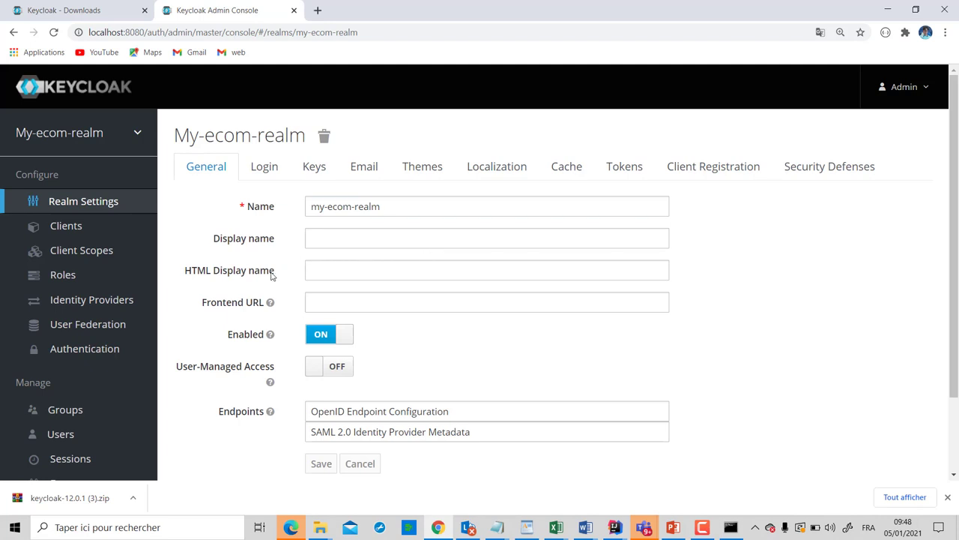
Step: Bring up the new realm's Clients list showing its default clients
scroll(272, 277, down, 2)
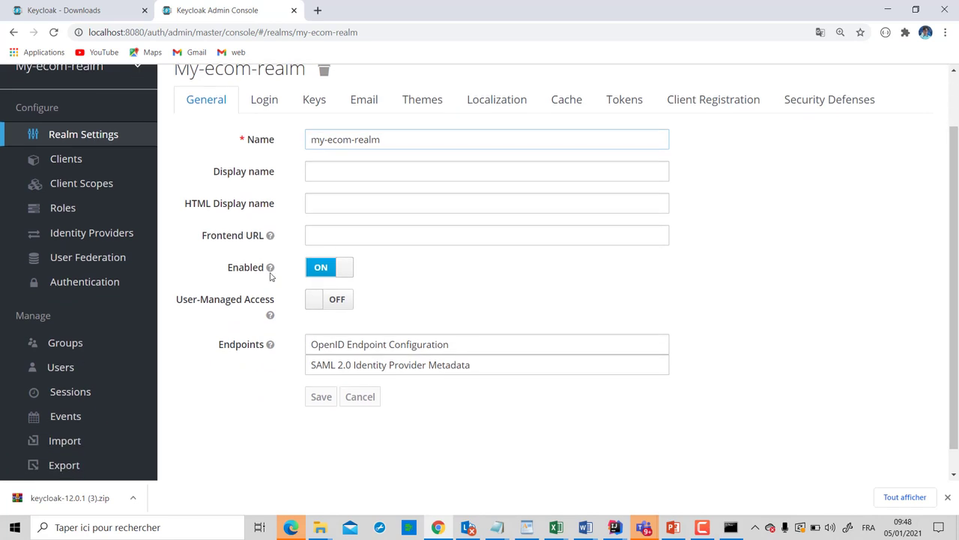
scroll(272, 278, up, 2)
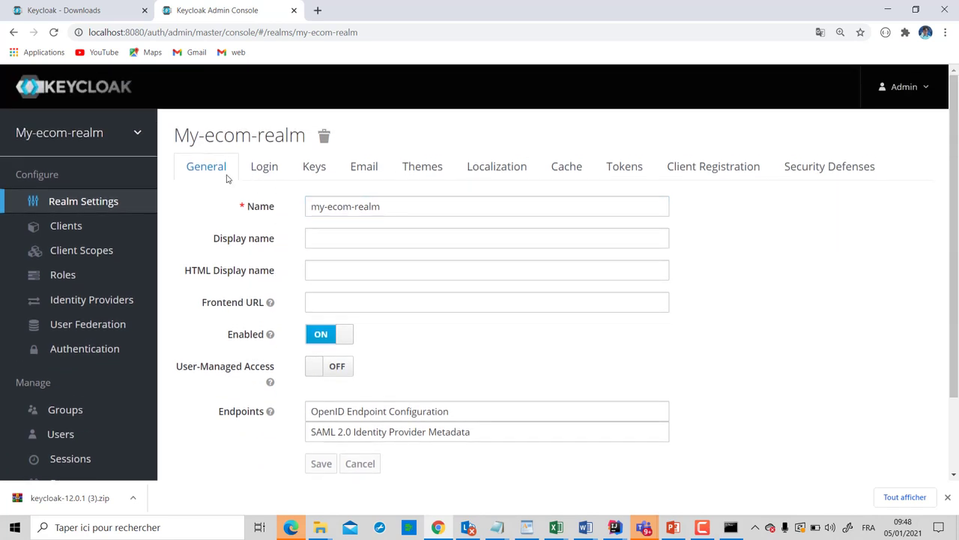
mouse_move(75, 133)
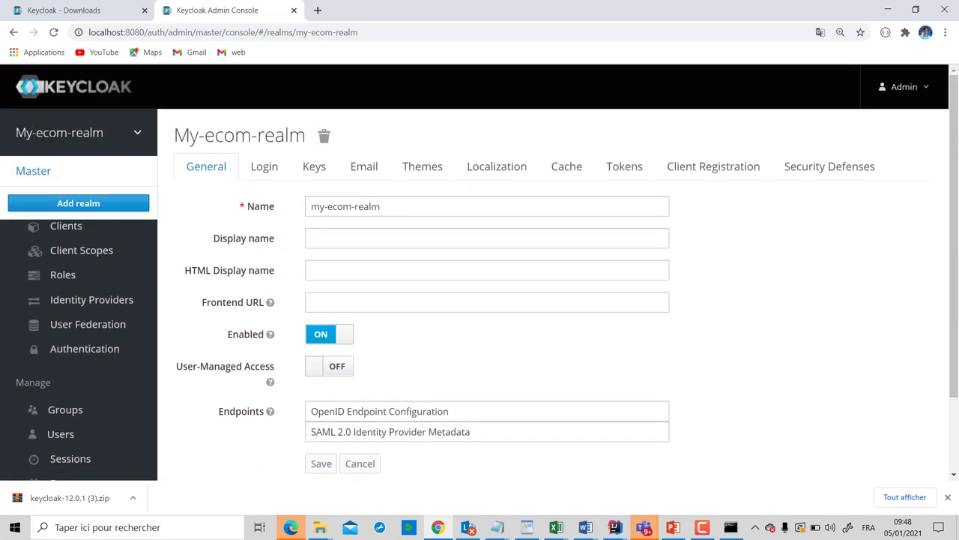
click(77, 233)
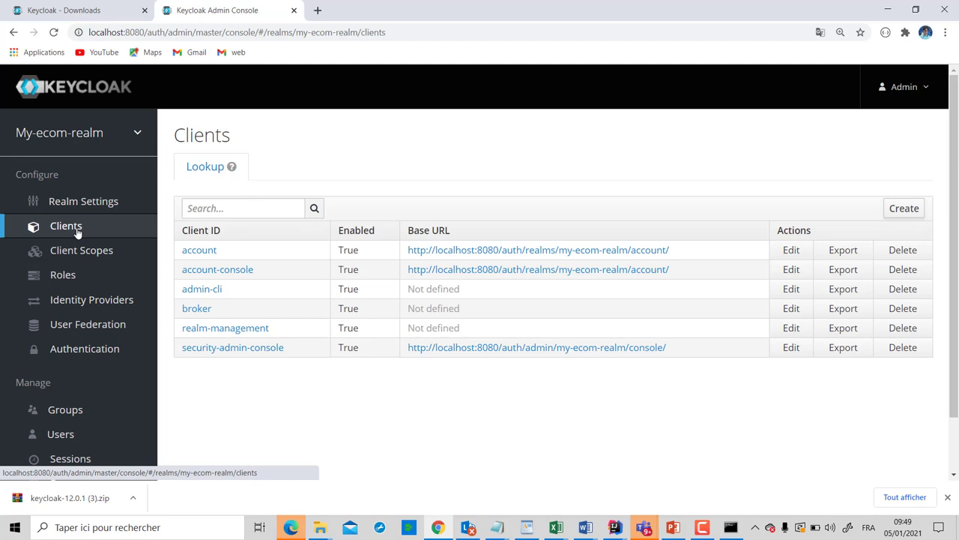
Step: Start a new client with Client ID products-app, keeping the openid-connect protocol
click(903, 211)
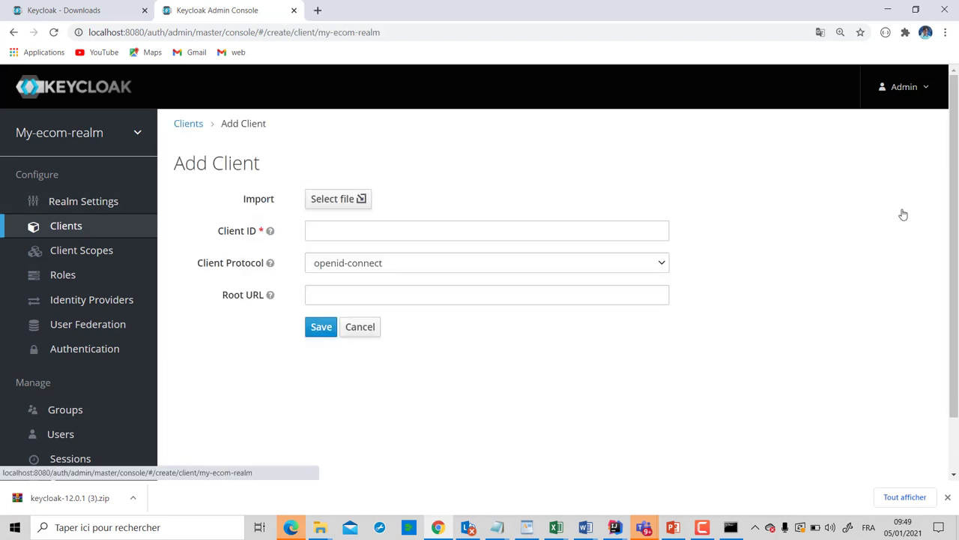
click(382, 230)
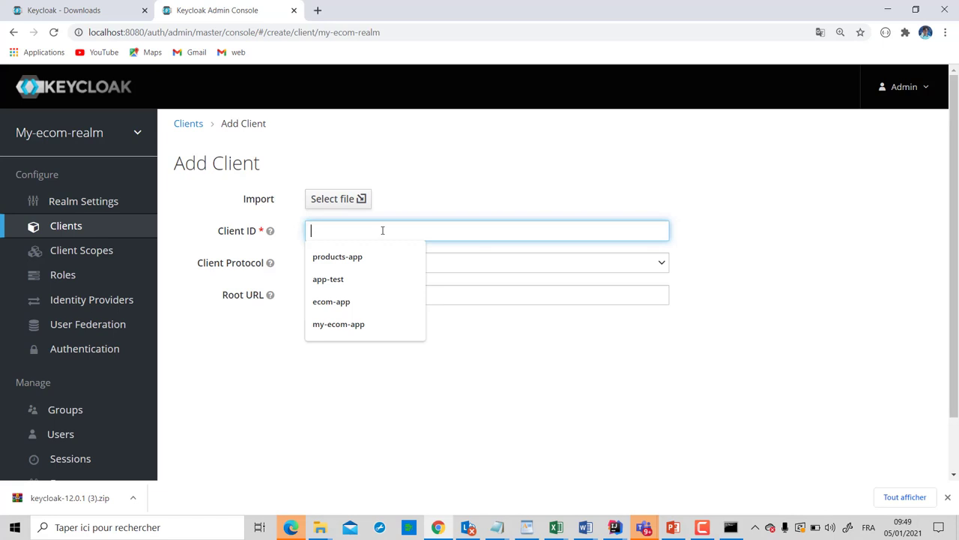
text(products)
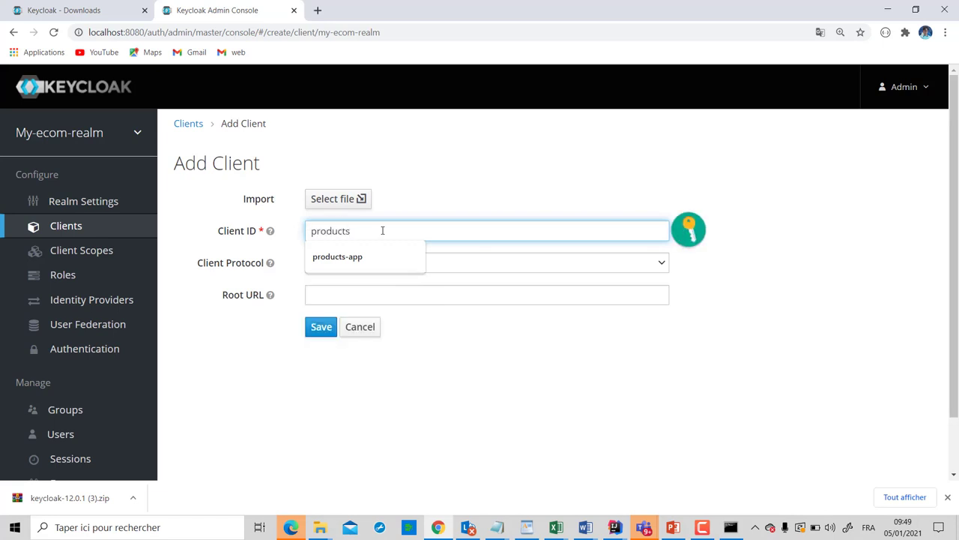
text(-app)
click(443, 352)
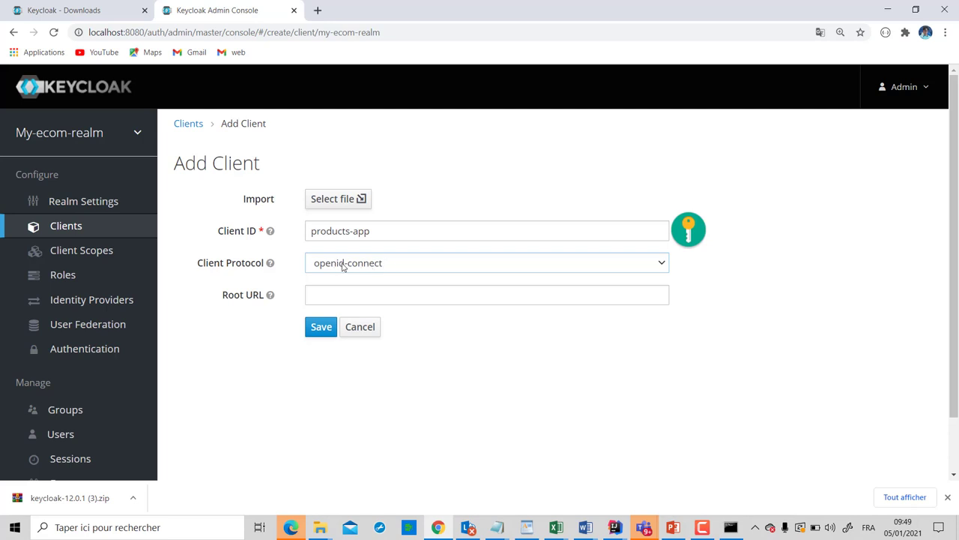
click(374, 267)
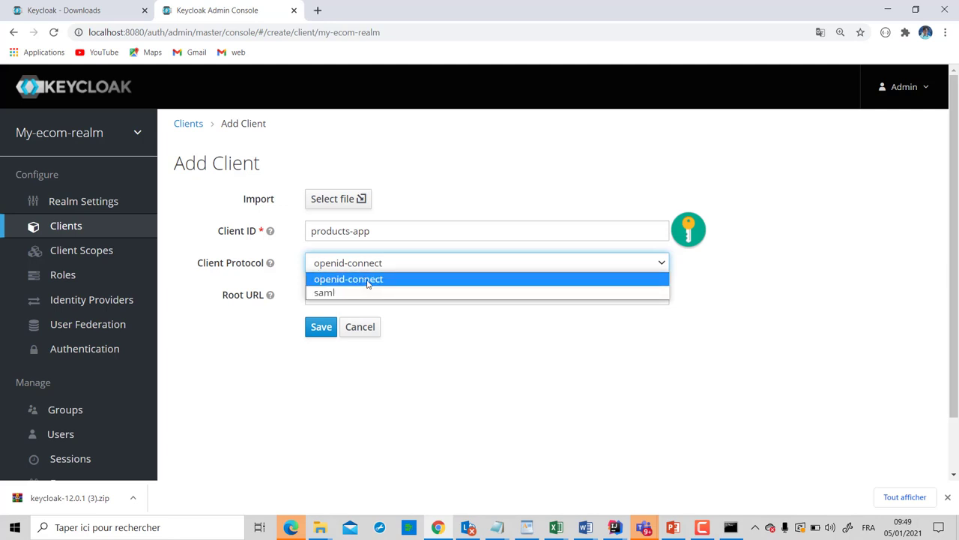
click(365, 280)
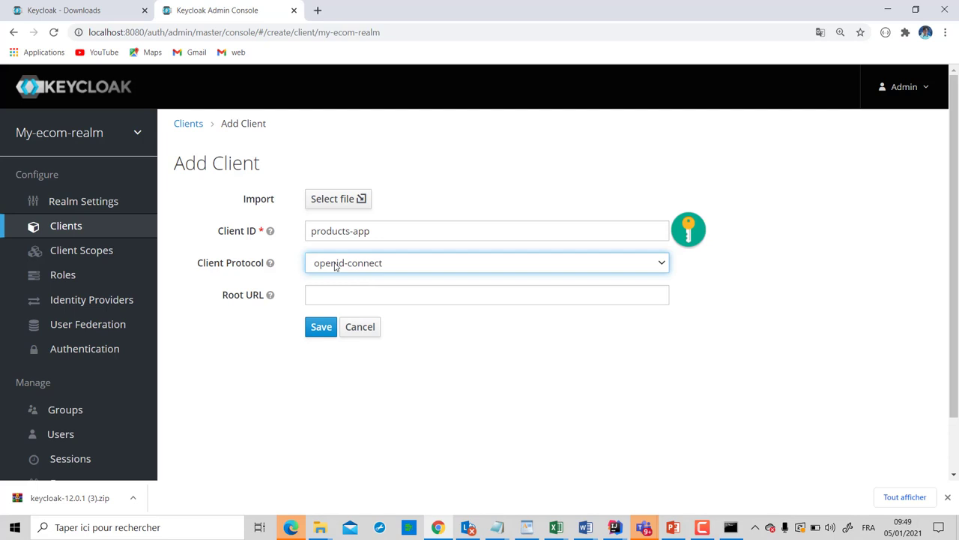
click(328, 294)
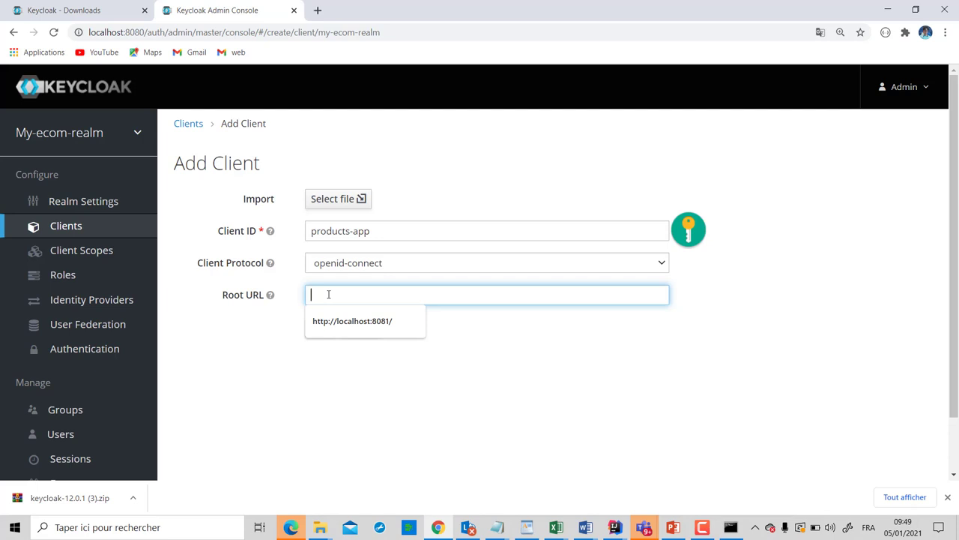
click(360, 322)
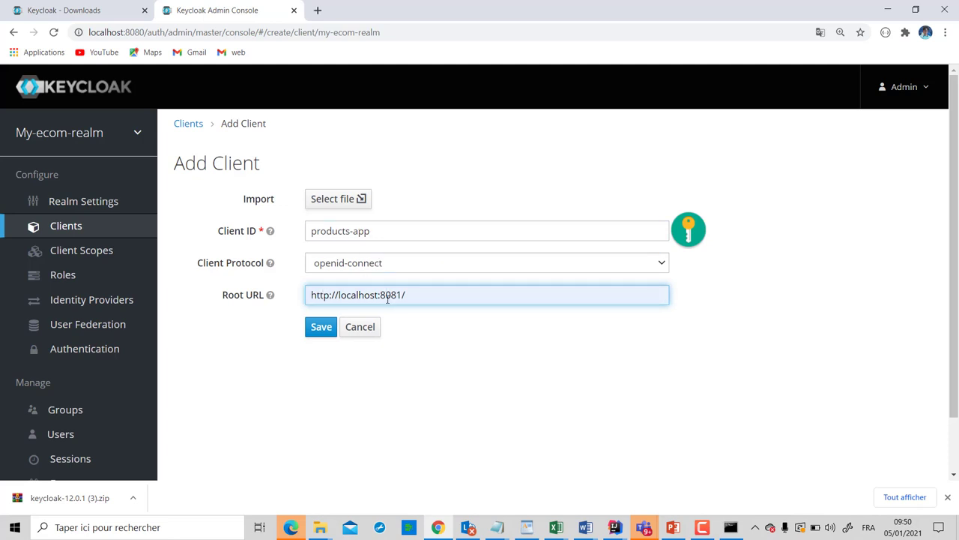
drag(384, 297, 403, 297)
click(418, 295)
click(325, 327)
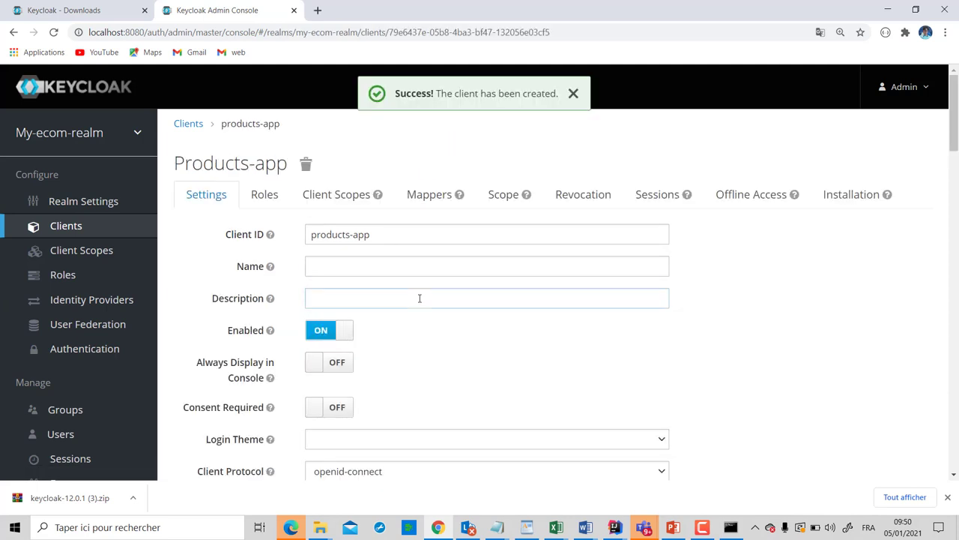
Step: Review the products-app Settings tab, then go to the realm's Users page
scroll(419, 298, down, 1)
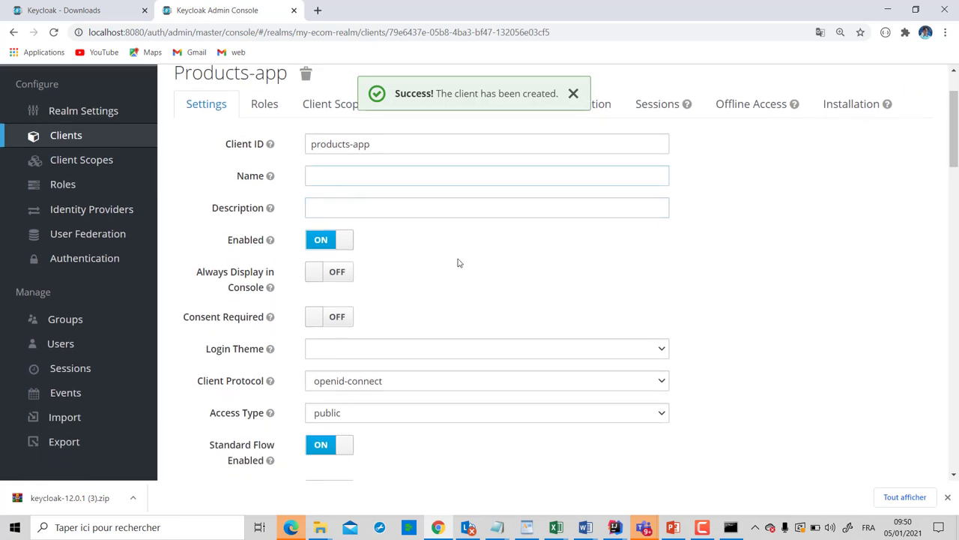
scroll(460, 263, down, 3)
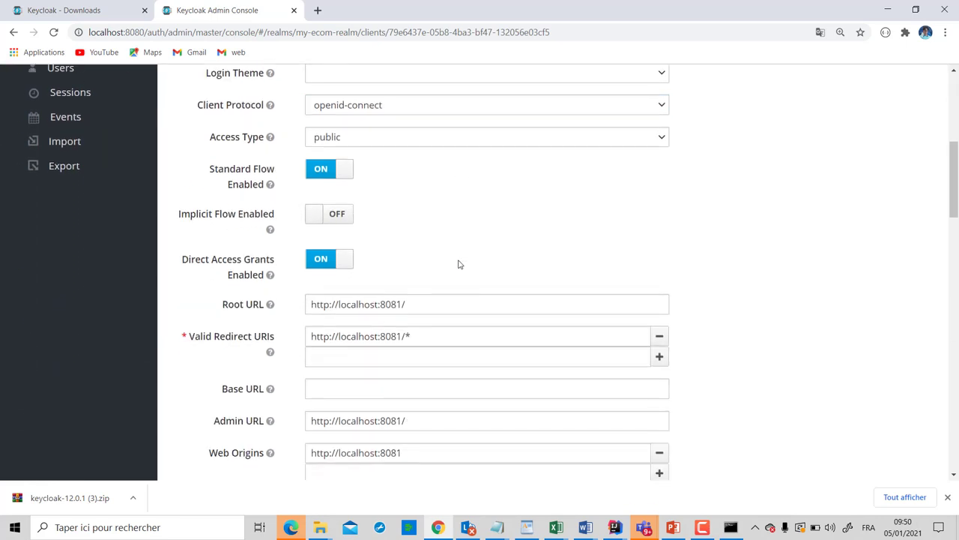
scroll(459, 263, down, 5)
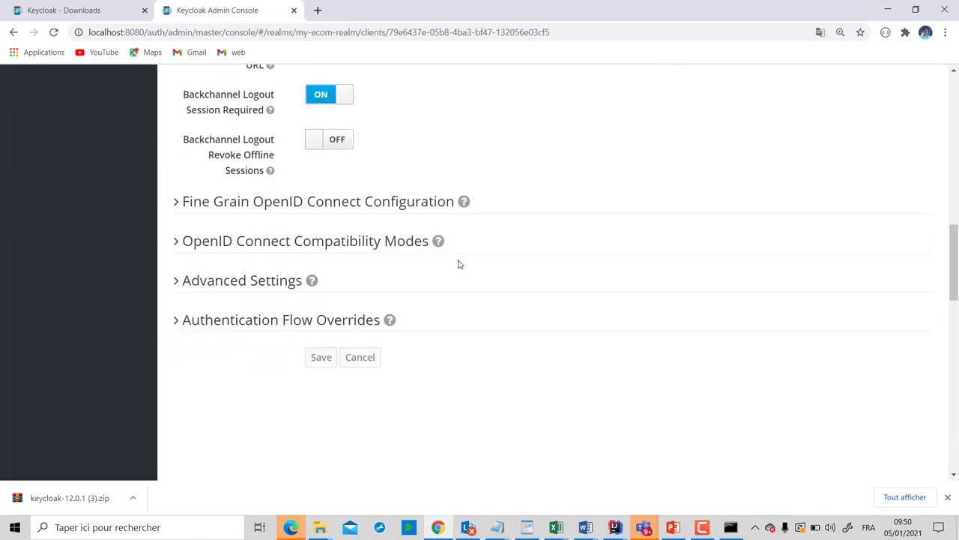
scroll(506, 291, up, 2)
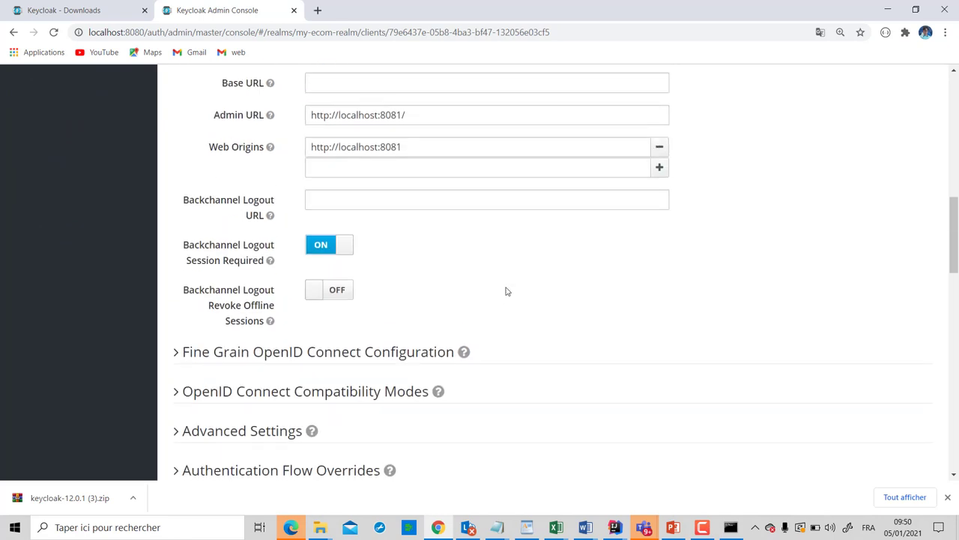
scroll(506, 290, up, 8)
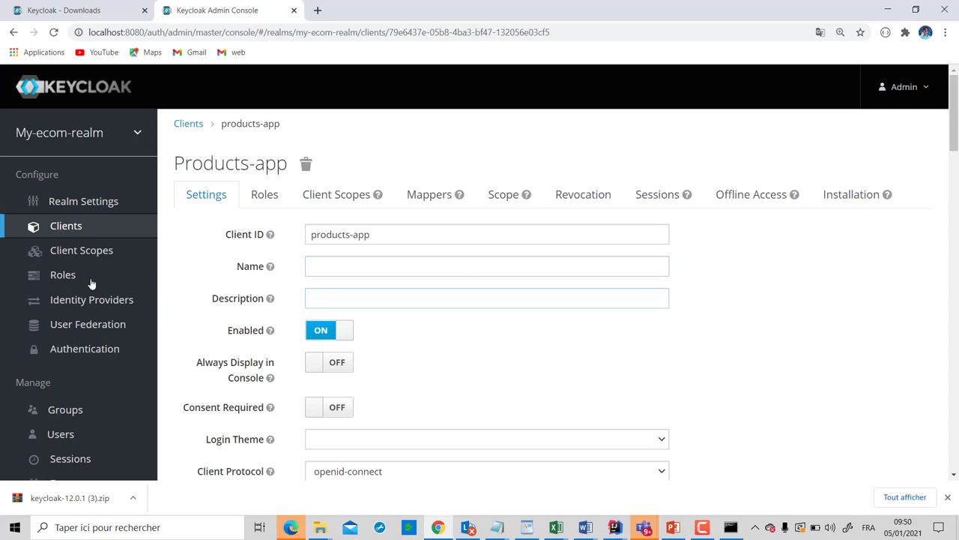
scroll(132, 302, down, 3)
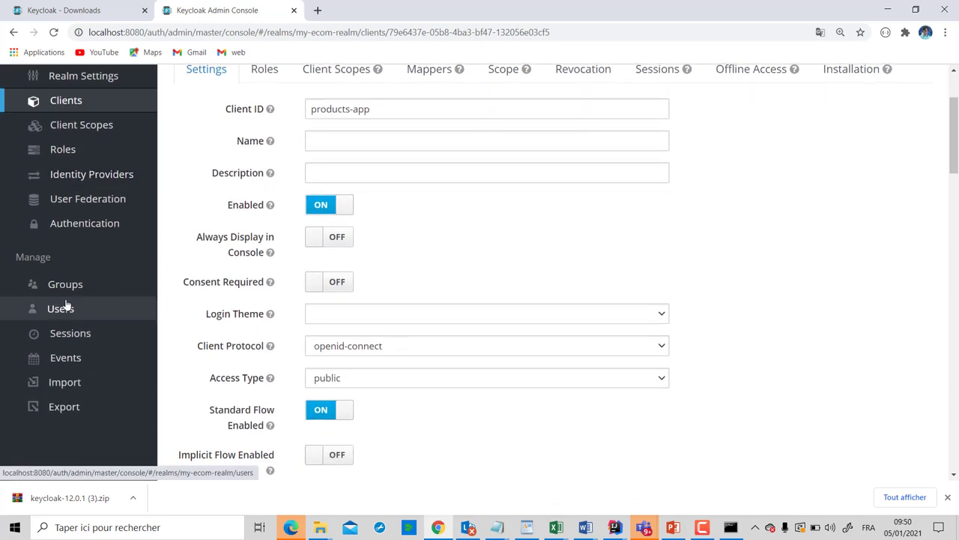
click(63, 313)
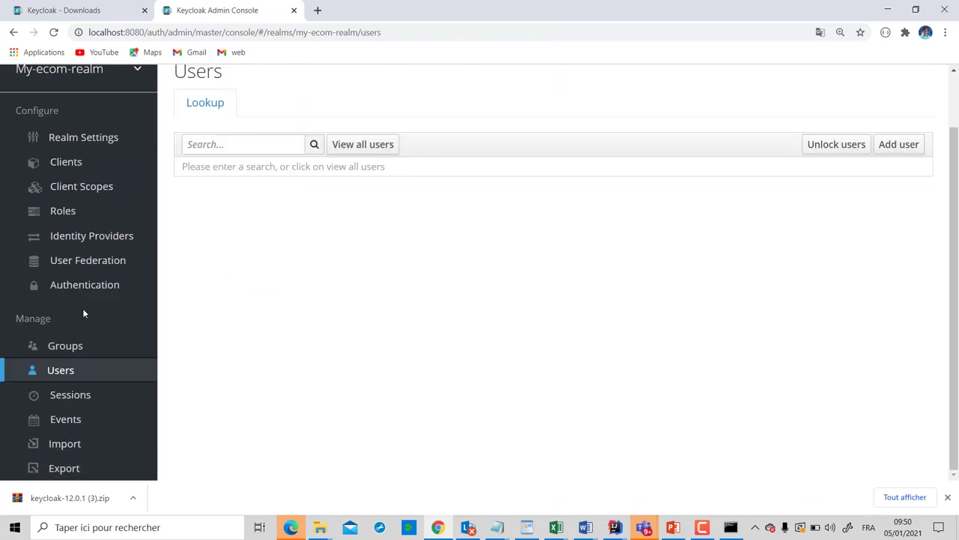
Step: Start a new user with username user1 and an e-mail address from autofill
click(898, 144)
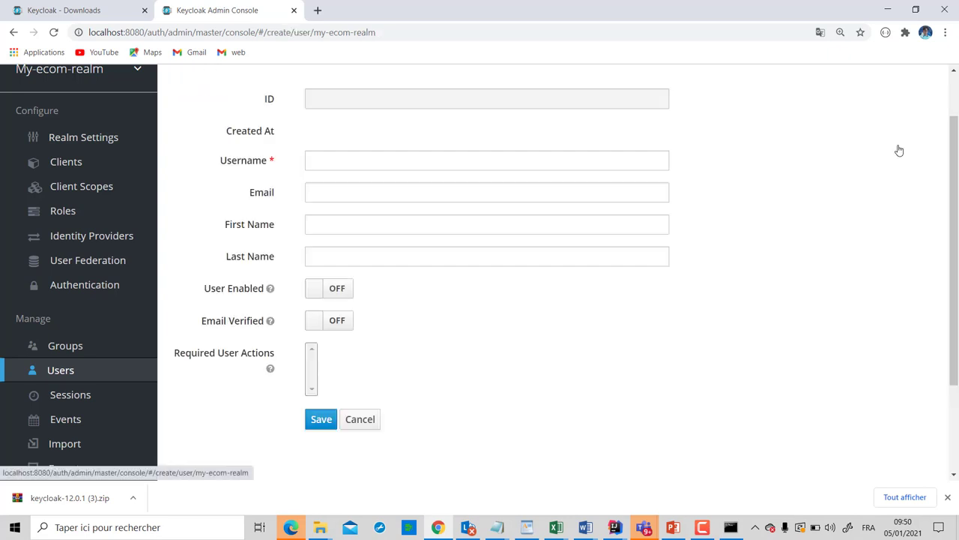
click(494, 201)
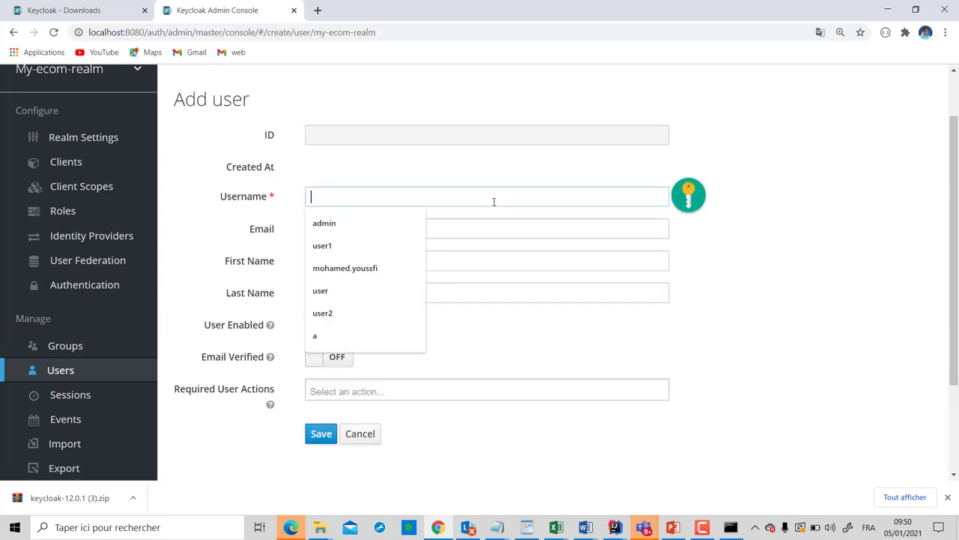
text(use)
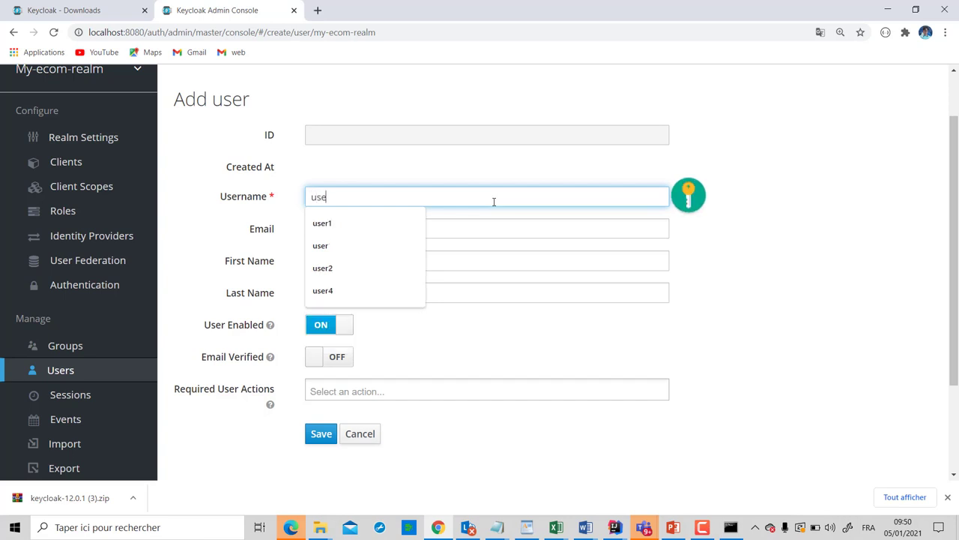
click(397, 226)
click(350, 231)
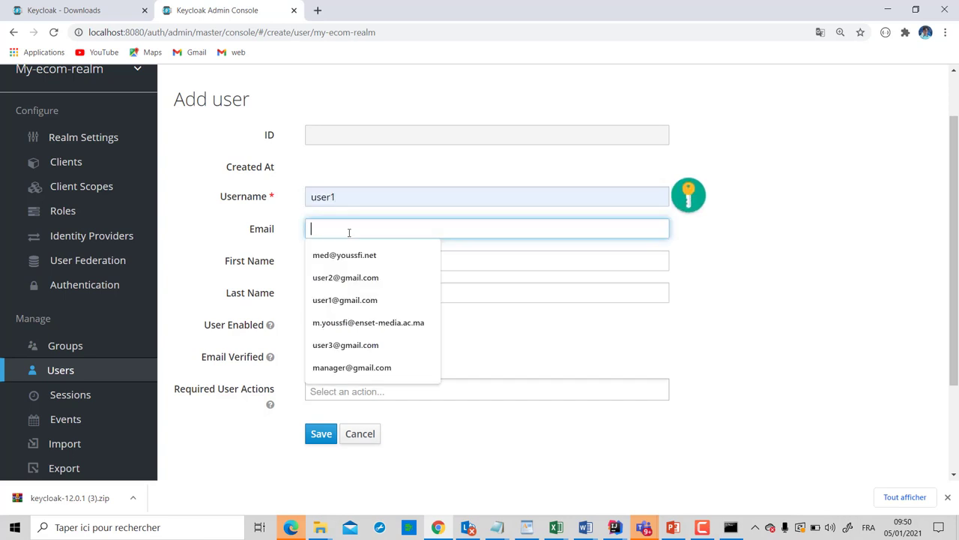
click(346, 277)
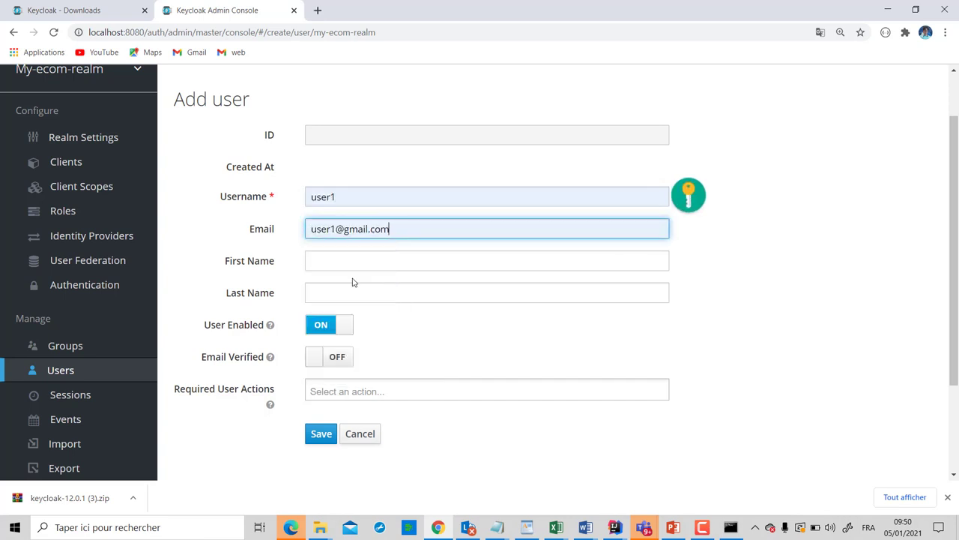
Step: Enter the user's first name and save user1
click(335, 263)
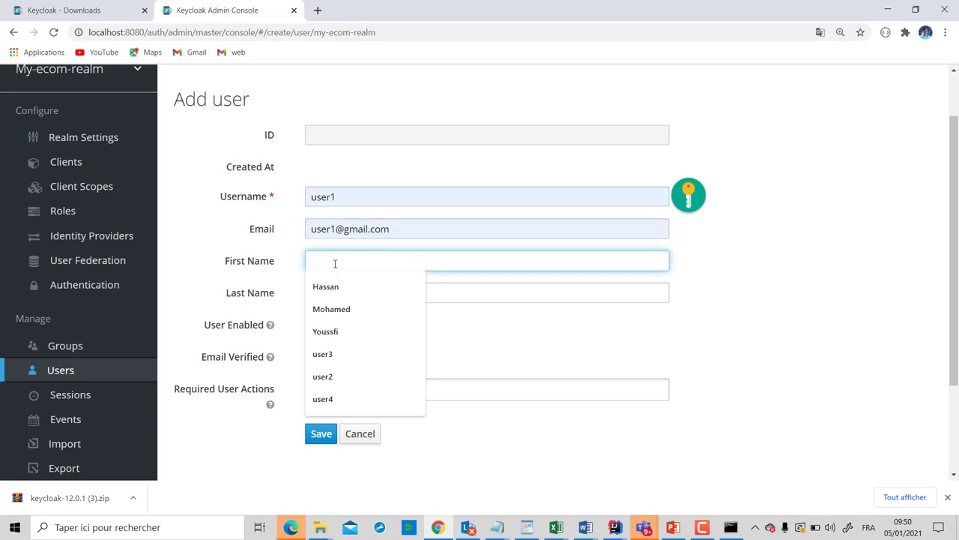
text(Hassan)
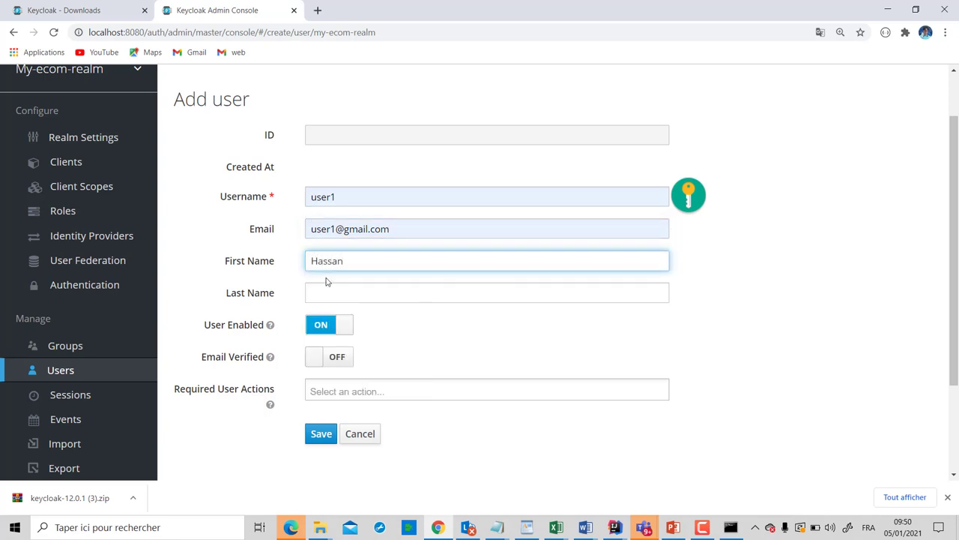
scroll(403, 337, down, 2)
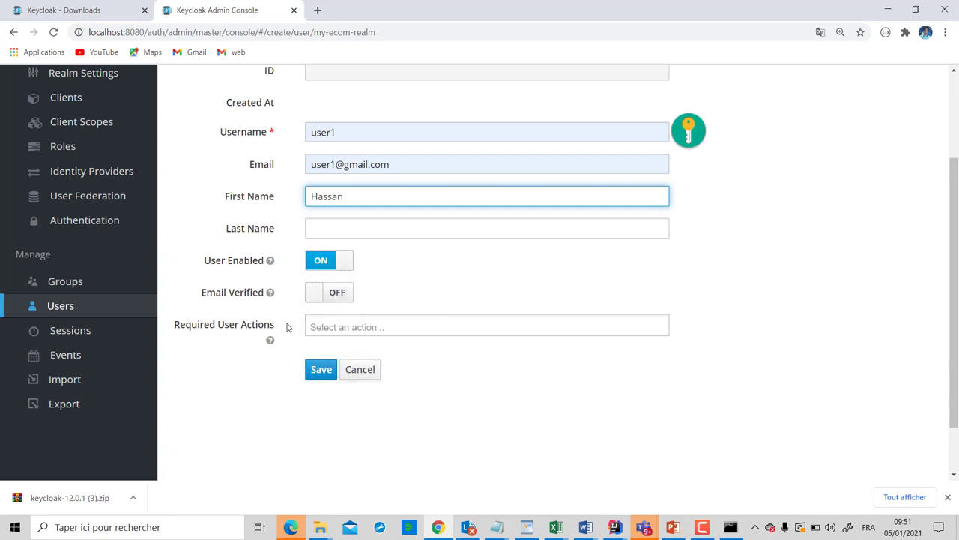
scroll(452, 308, up, 2)
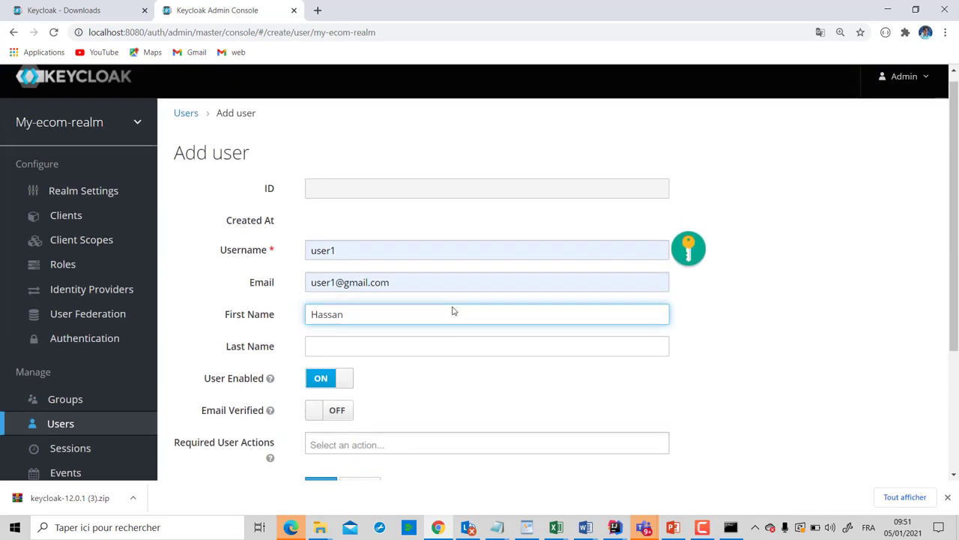
scroll(452, 308, down, 1)
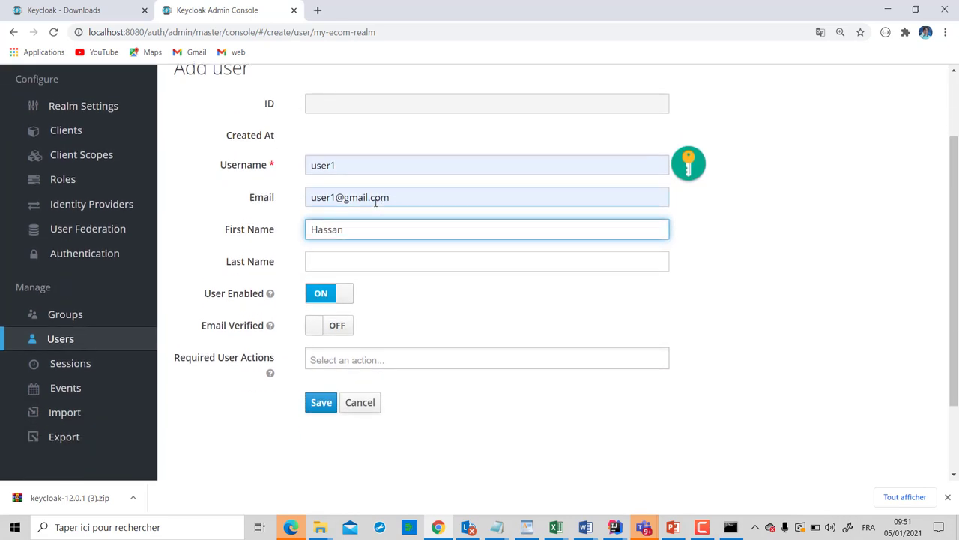
click(321, 403)
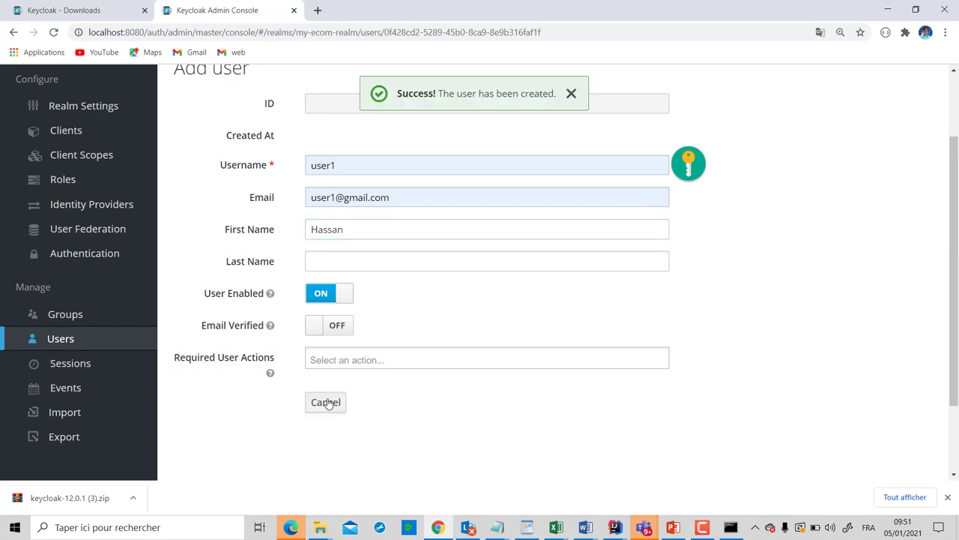
scroll(423, 317, up, 2)
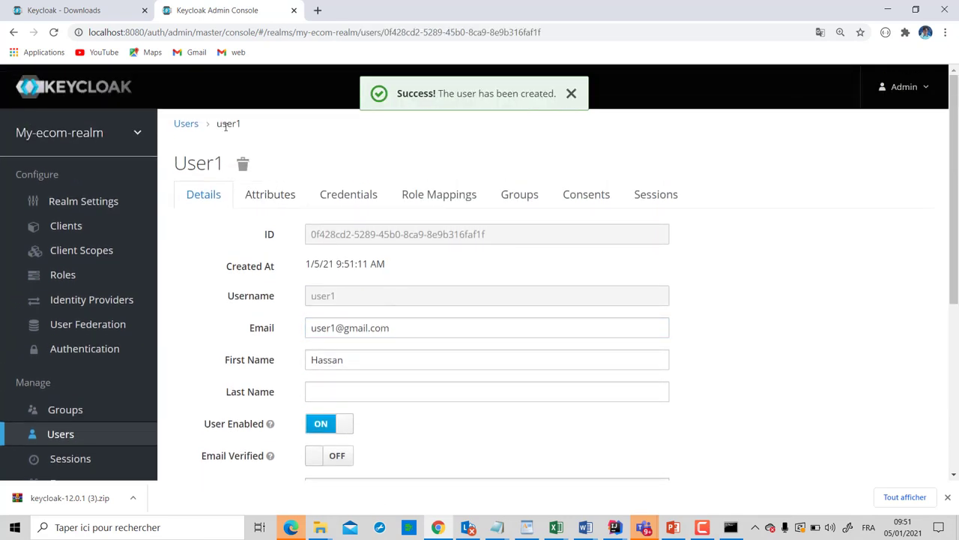
Step: Enter and confirm a new password for user1 on the Credentials tab
click(353, 199)
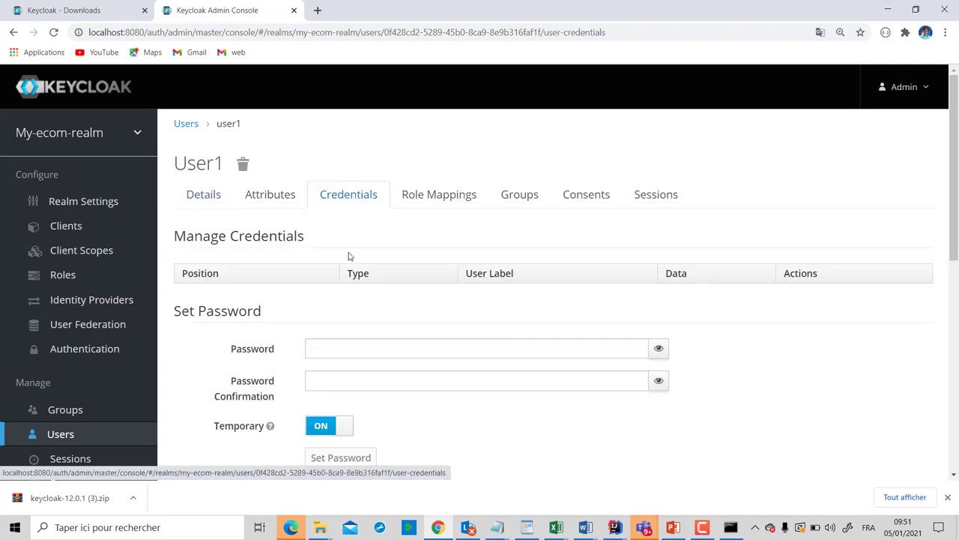
scroll(349, 255, down, 1)
click(342, 252)
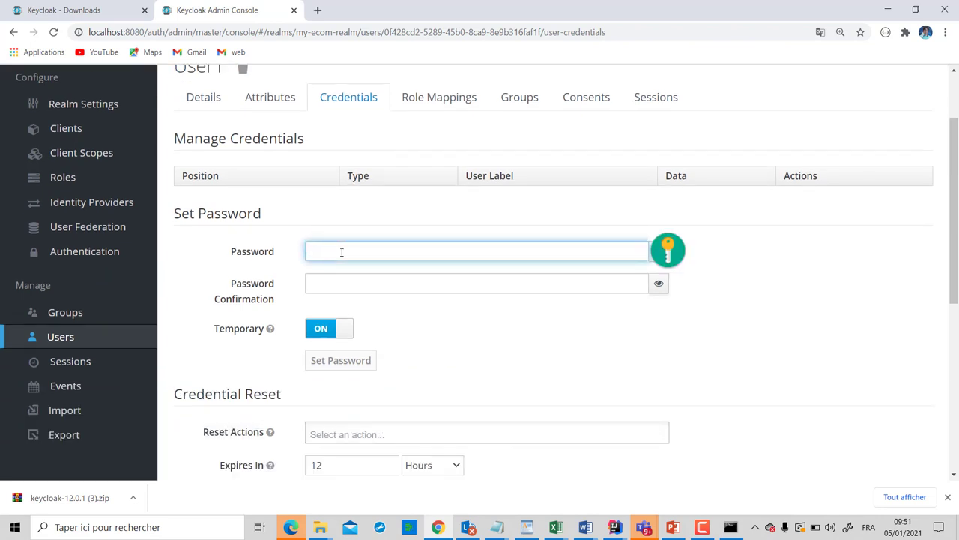
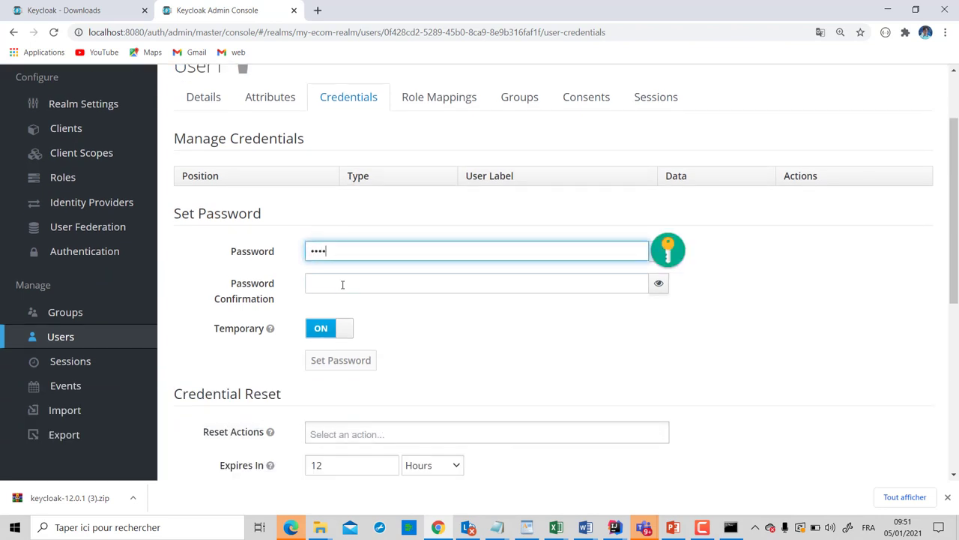
click(342, 284)
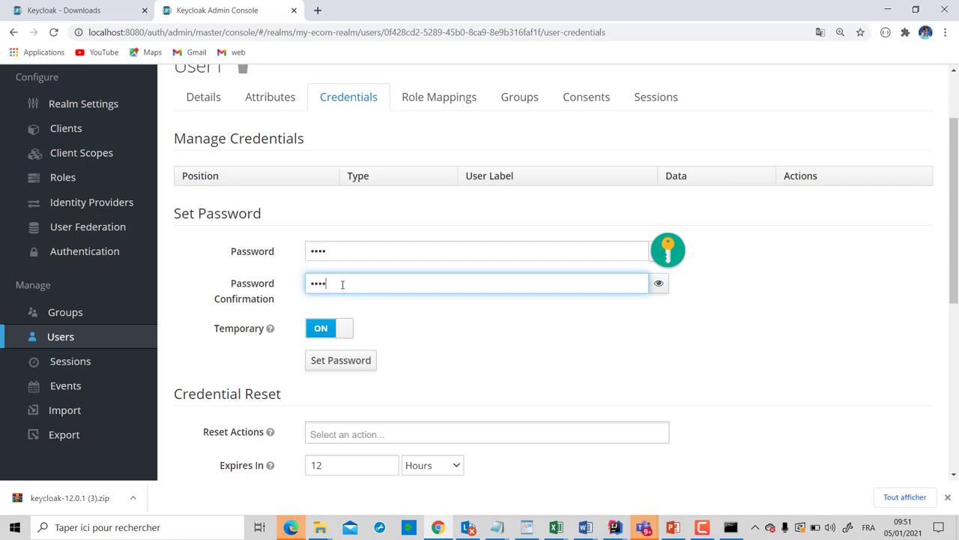
Step: Switch Temporary off, then set the password and confirm the prompt
scroll(412, 336, down, 1)
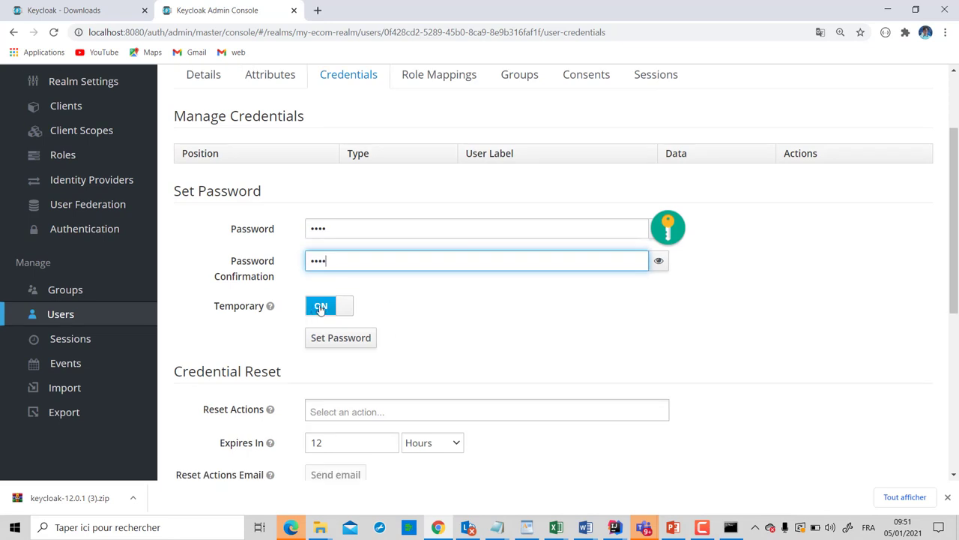
click(321, 308)
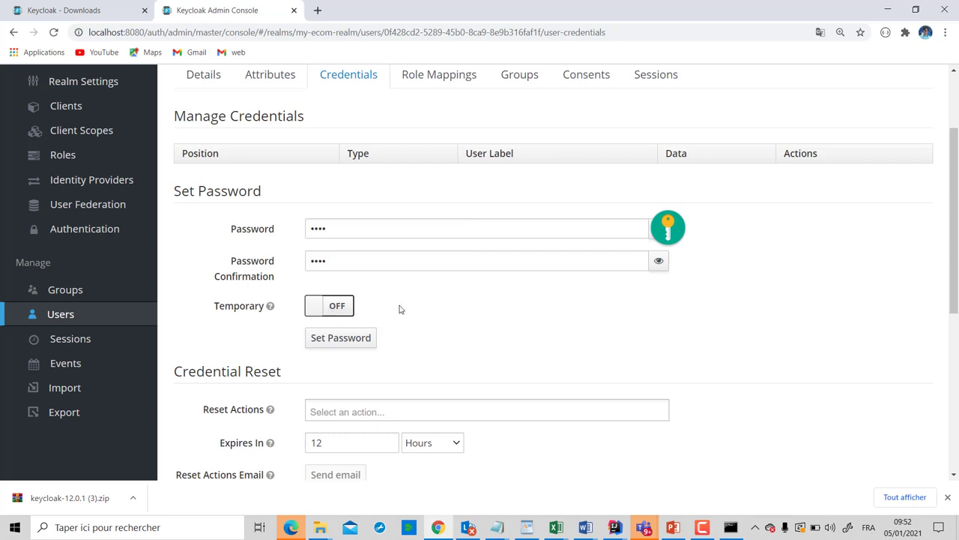
scroll(418, 311, down, 1)
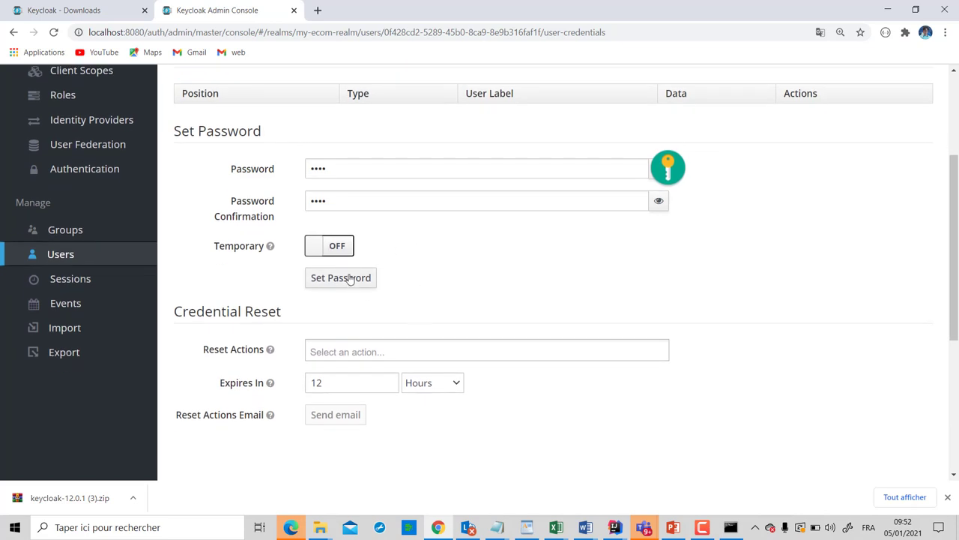
click(350, 279)
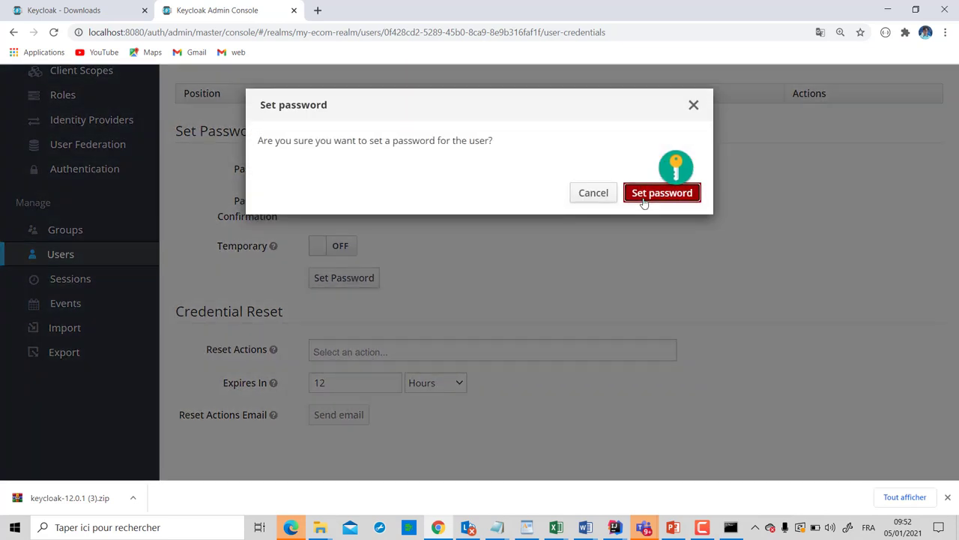
click(644, 199)
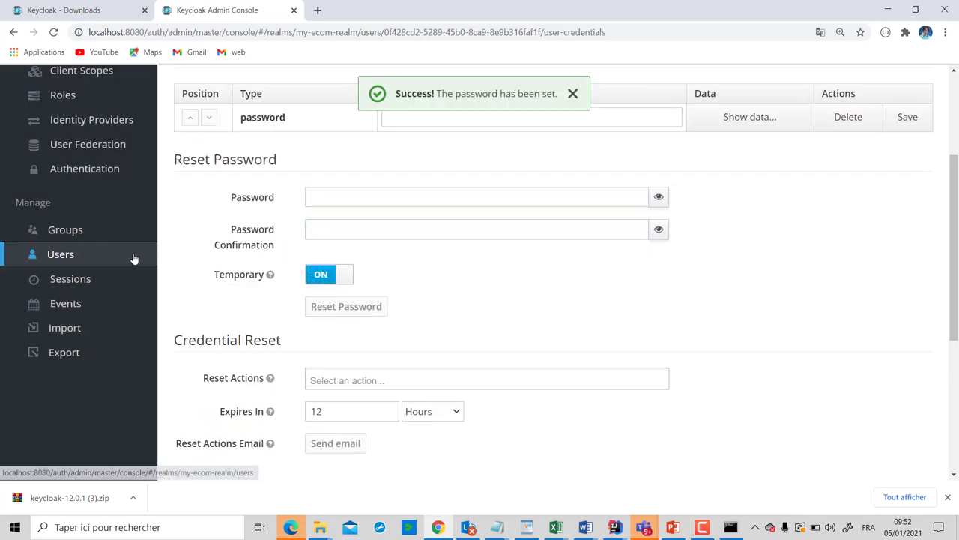
Step: Create user2 with e-mail and first name filled from suggestions
click(61, 253)
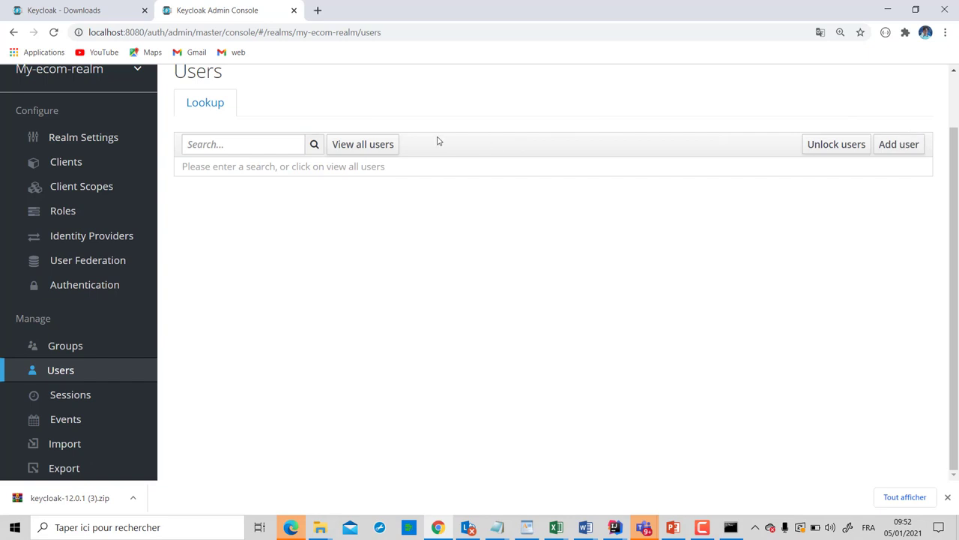
click(368, 148)
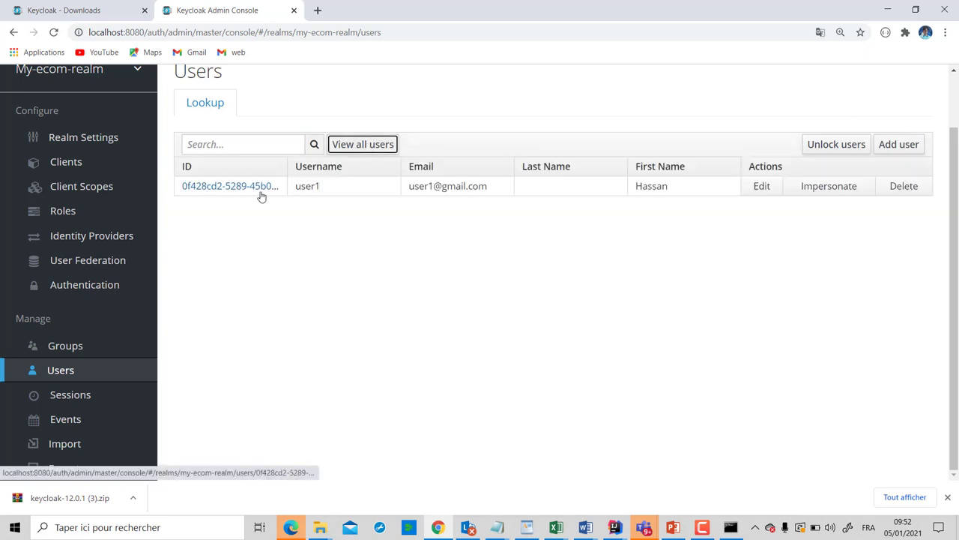
click(899, 144)
click(361, 199)
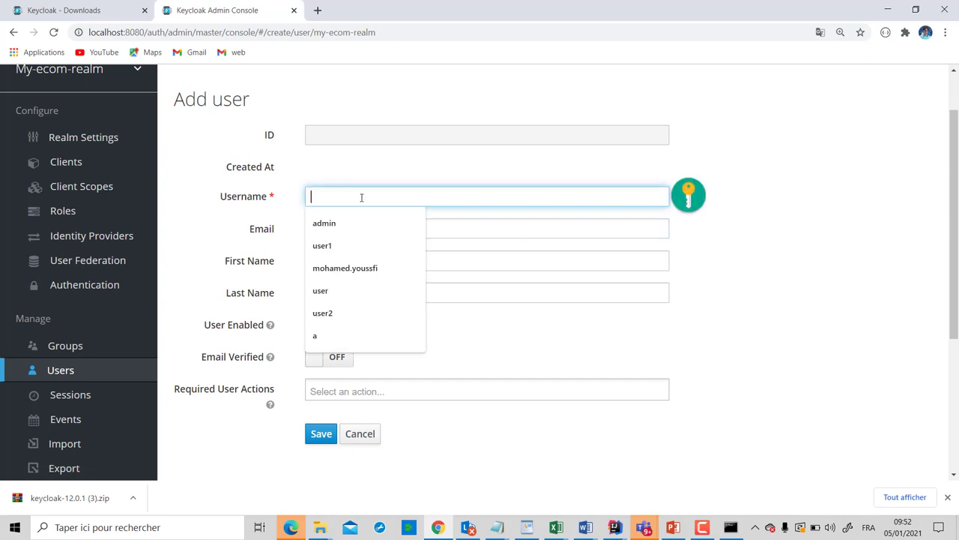
text(user2)
click(338, 269)
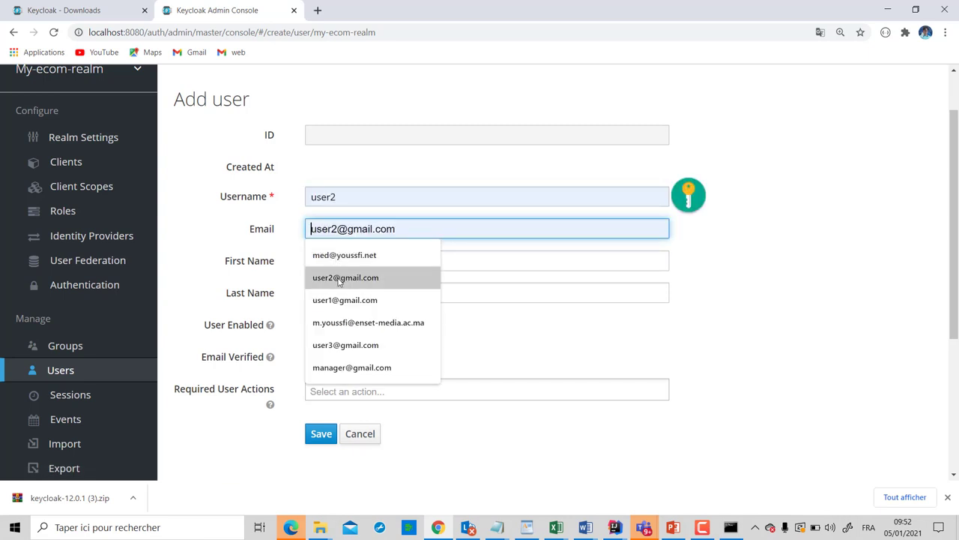
click(338, 279)
click(338, 262)
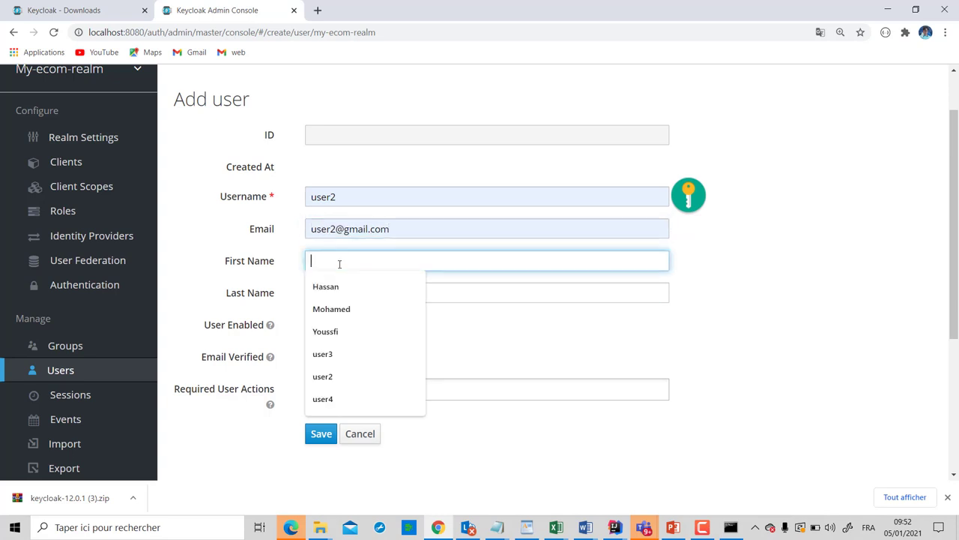
click(341, 310)
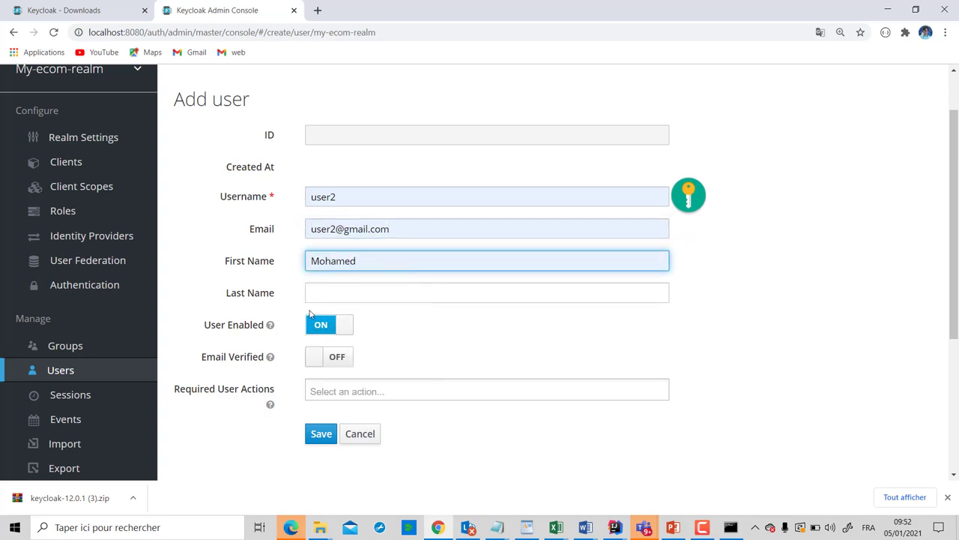
click(323, 436)
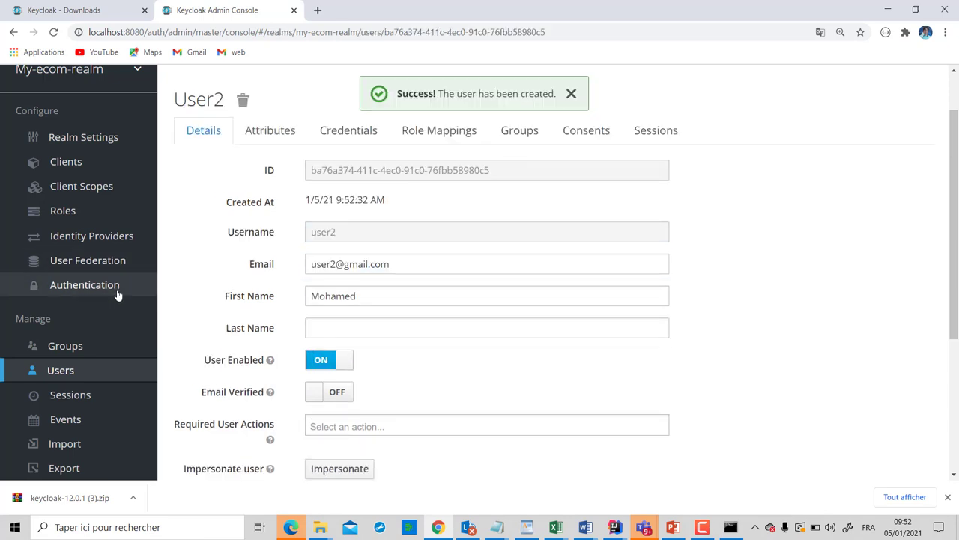
Step: Give user2 a permanent, non-temporary password and return to the Users list
click(357, 134)
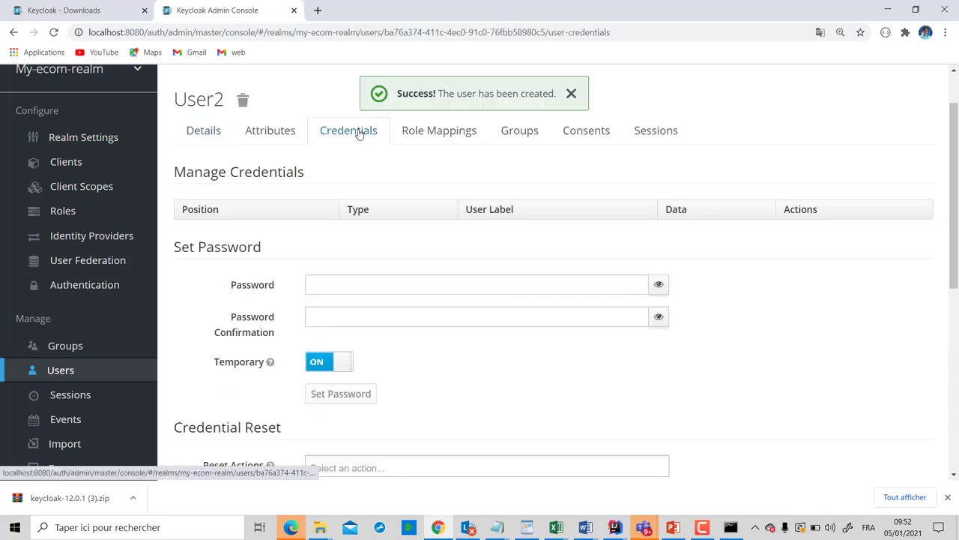
click(343, 283)
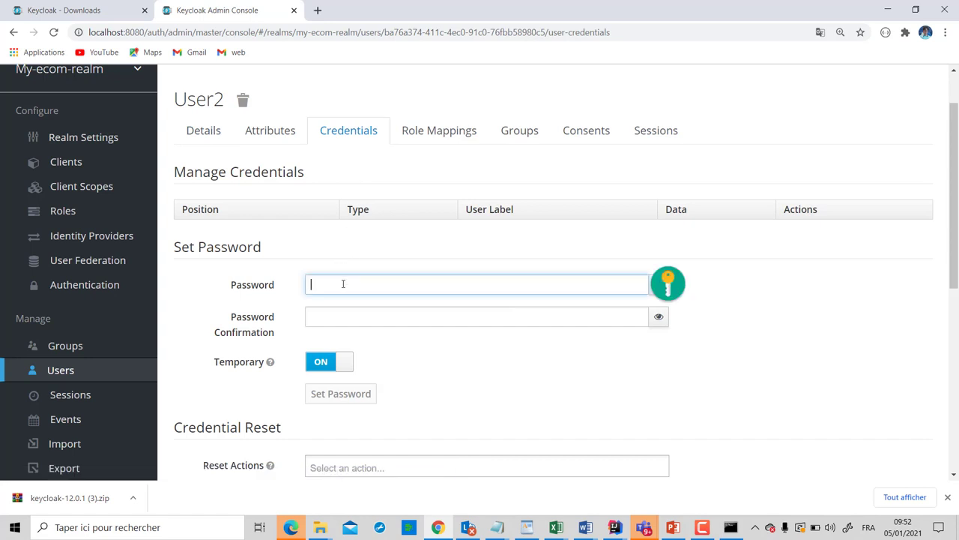
click(358, 320)
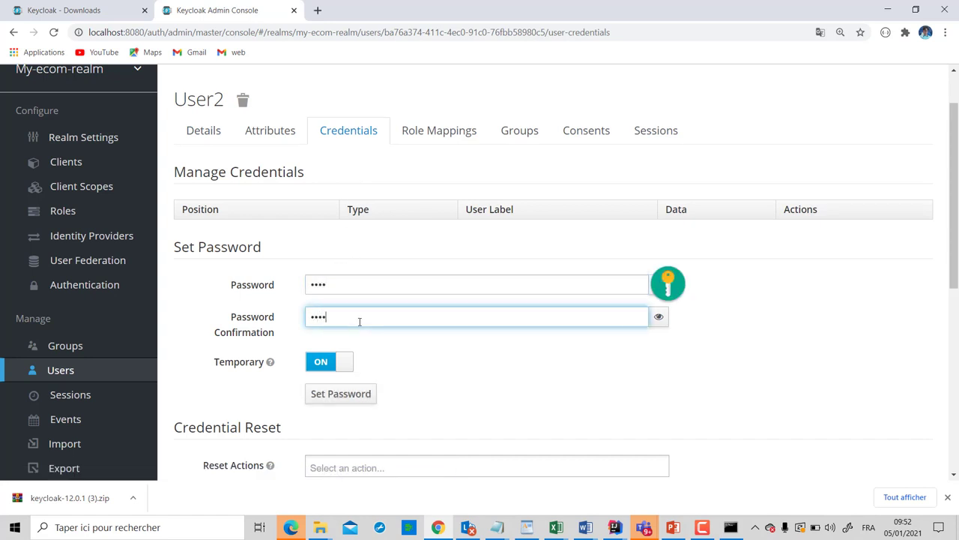
click(332, 363)
scroll(460, 365, down, 1)
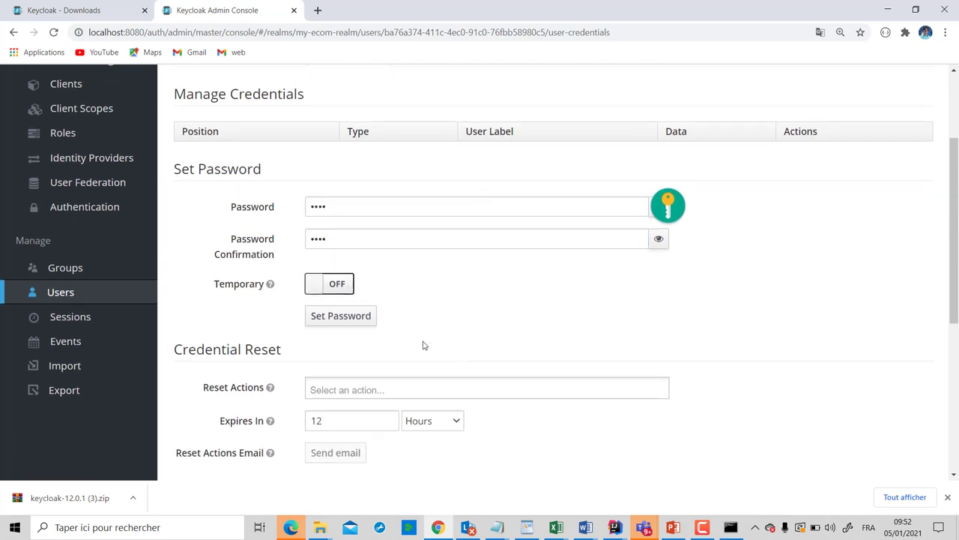
click(349, 317)
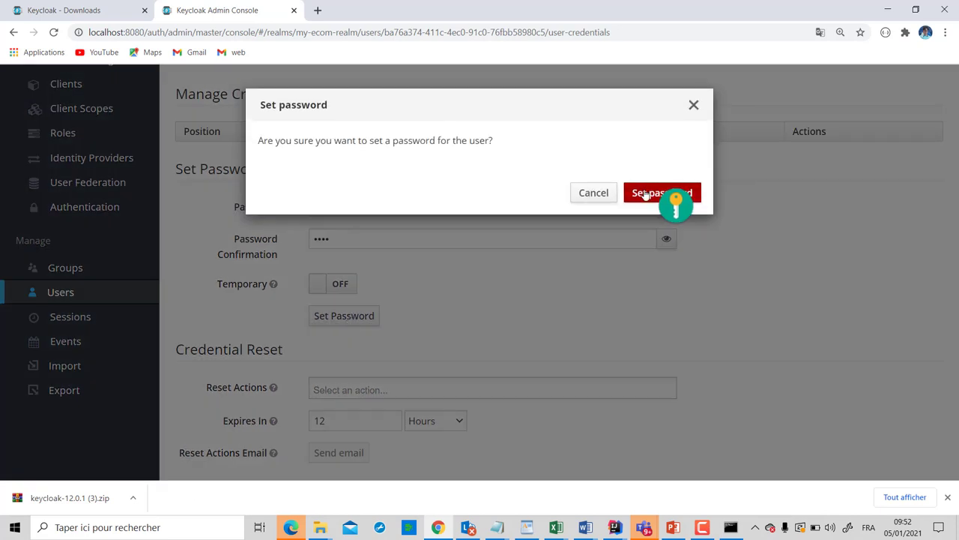
click(646, 194)
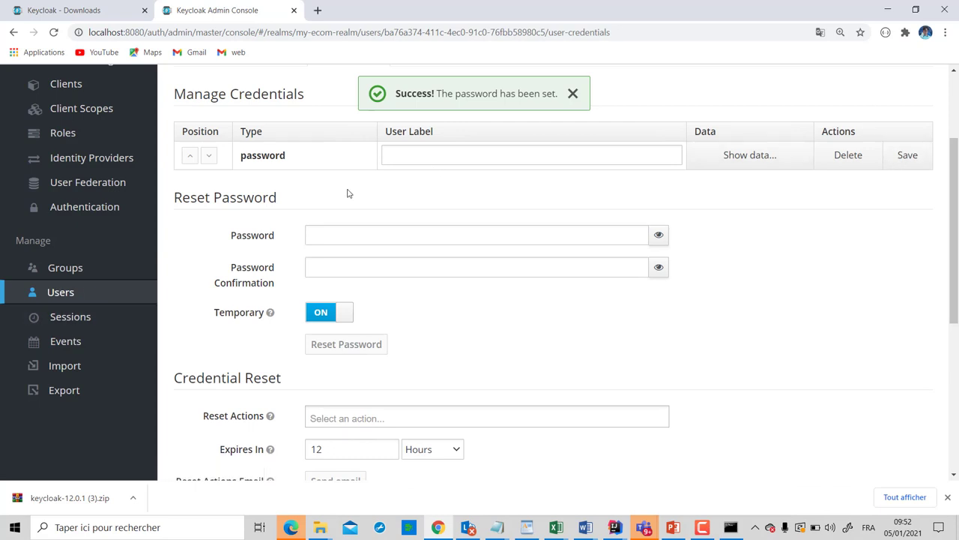
click(63, 294)
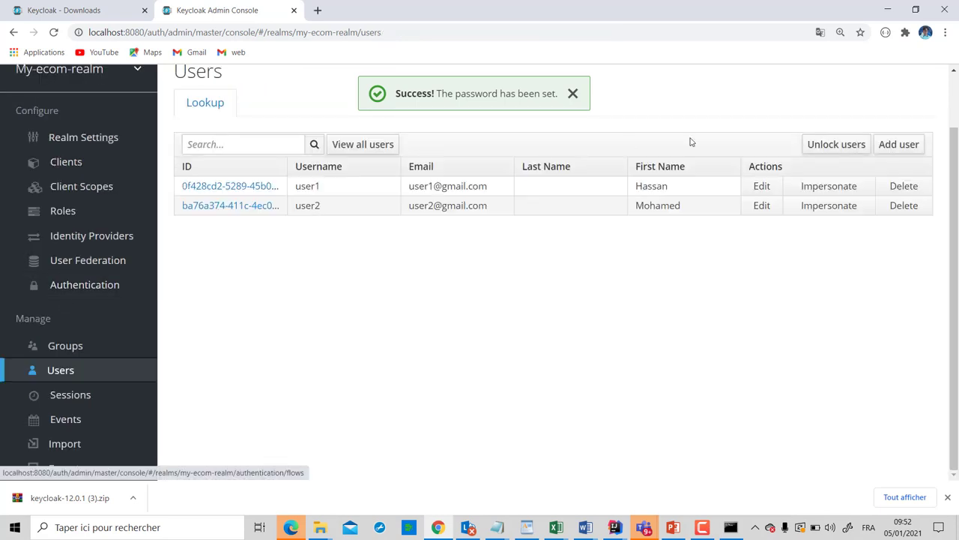
Step: Set the new user's username to user3
click(921, 145)
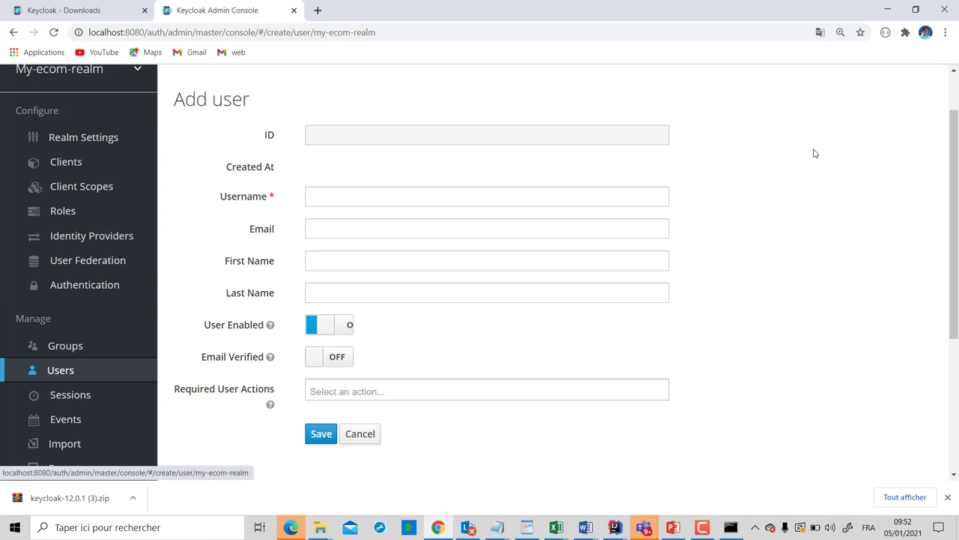
click(396, 196)
text(ad)
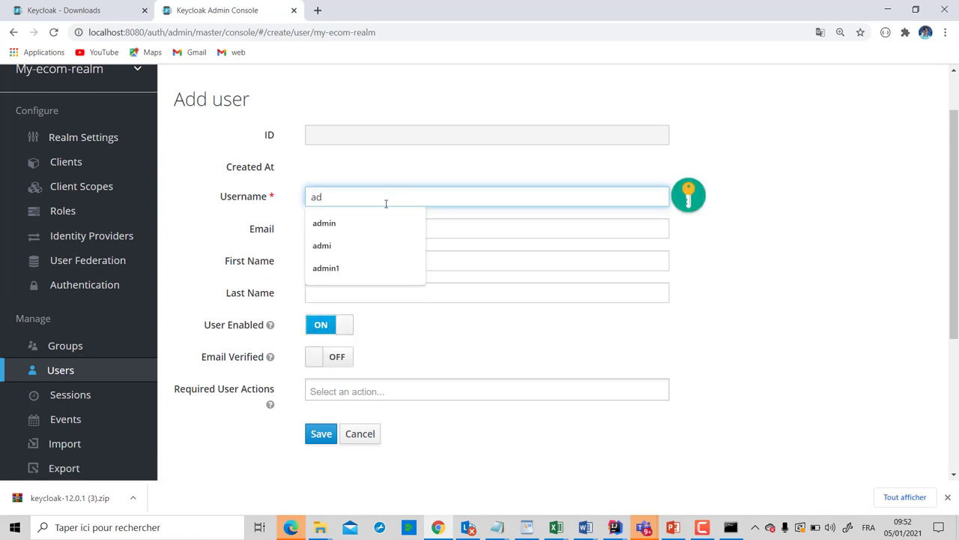
key(BackSpace)
text(manager)
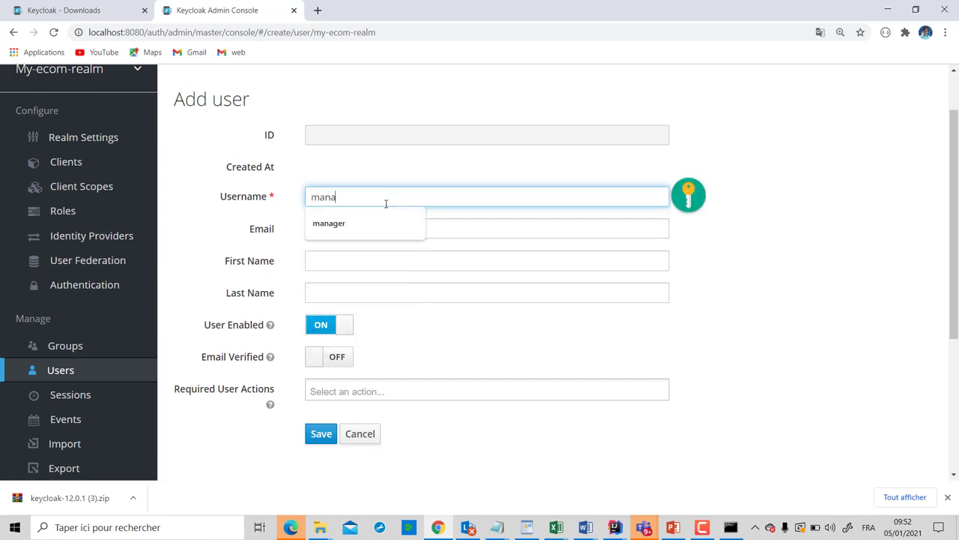
click(357, 219)
click(370, 199)
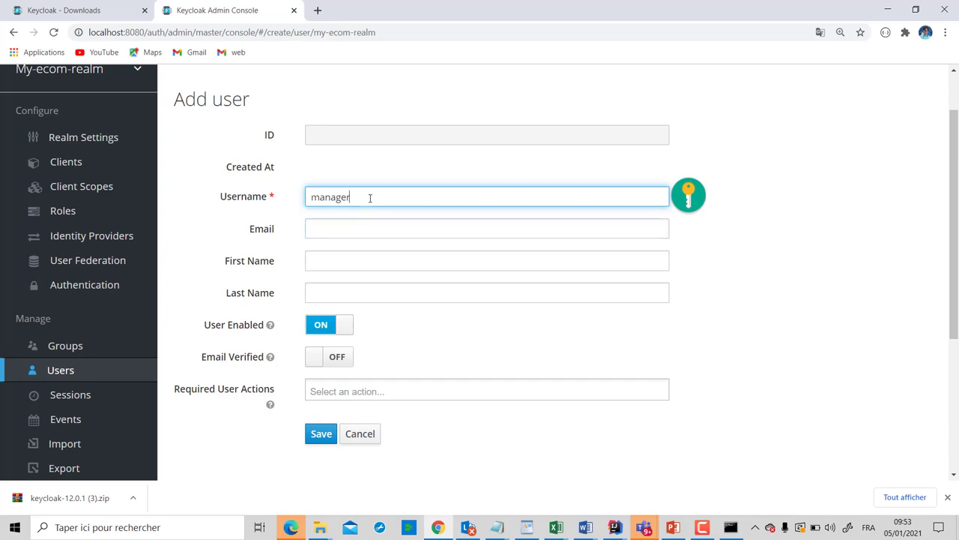
double_click(312, 197)
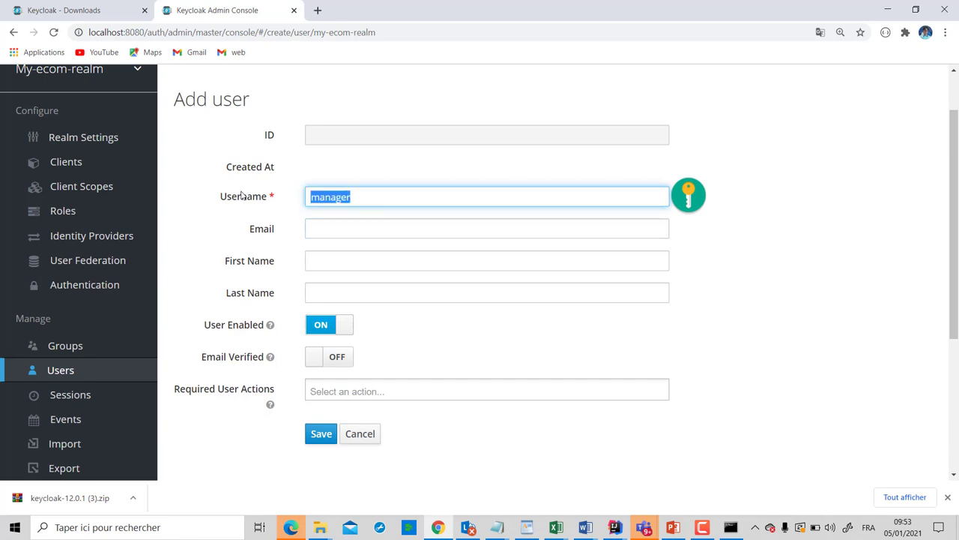
text(user2)
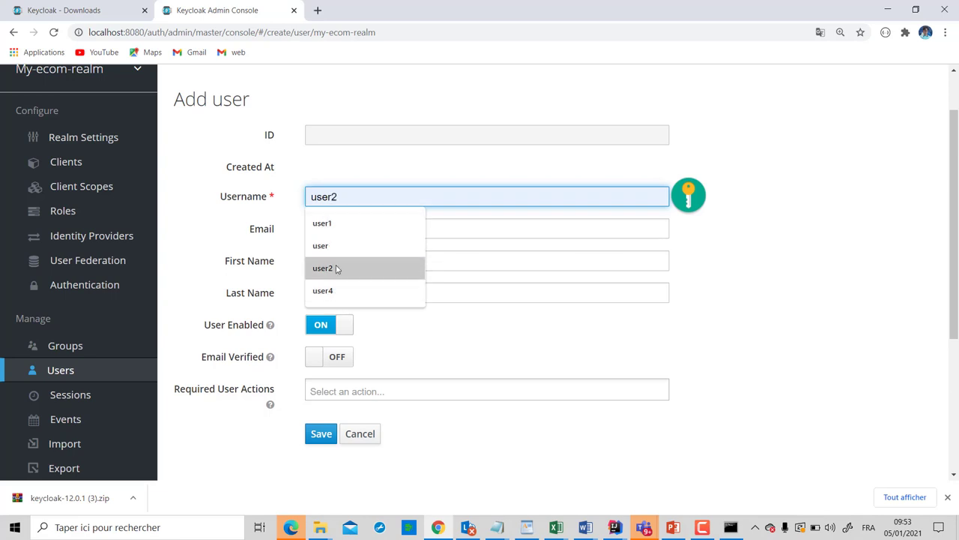
click(337, 267)
key(BackSpace)
text(3)
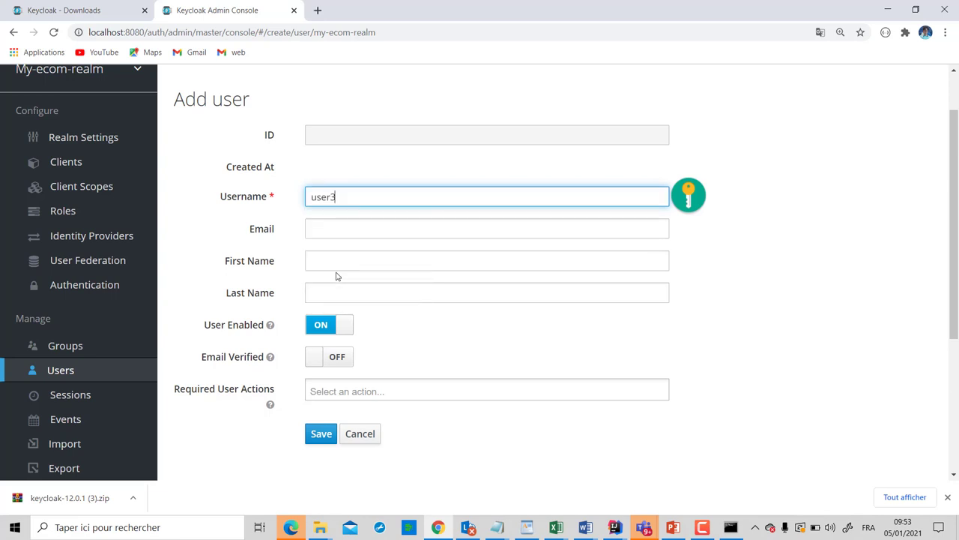
Step: Fill in the e-mail from autofill and a first name, then save user3
click(338, 227)
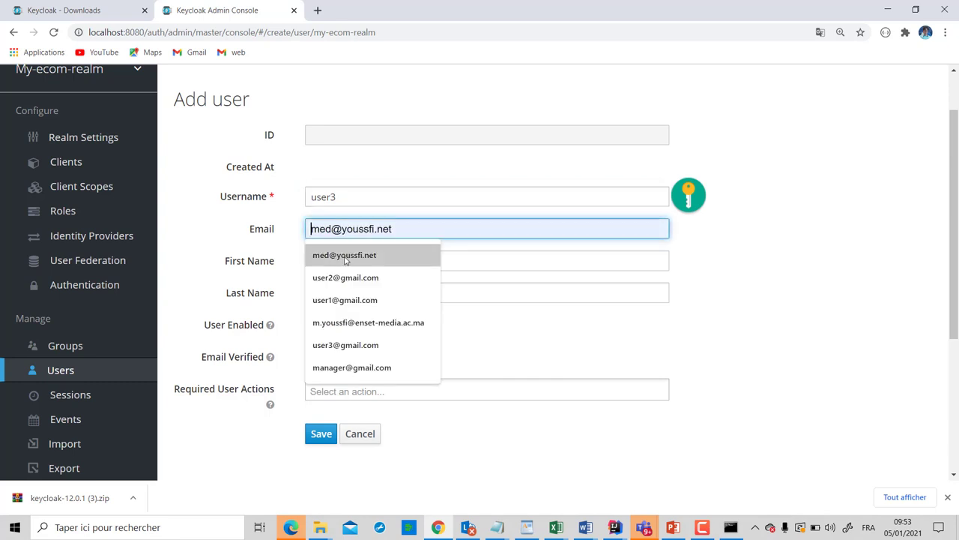
click(352, 348)
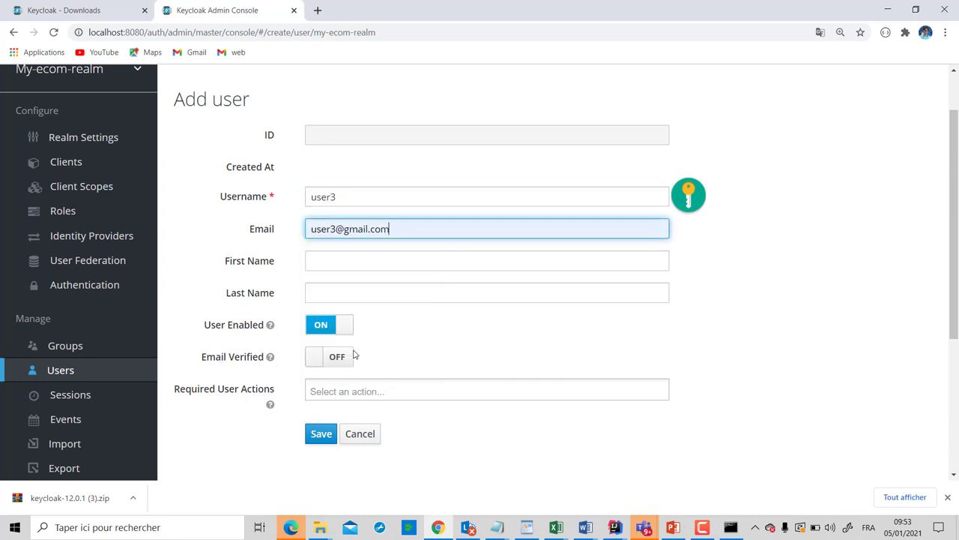
click(342, 258)
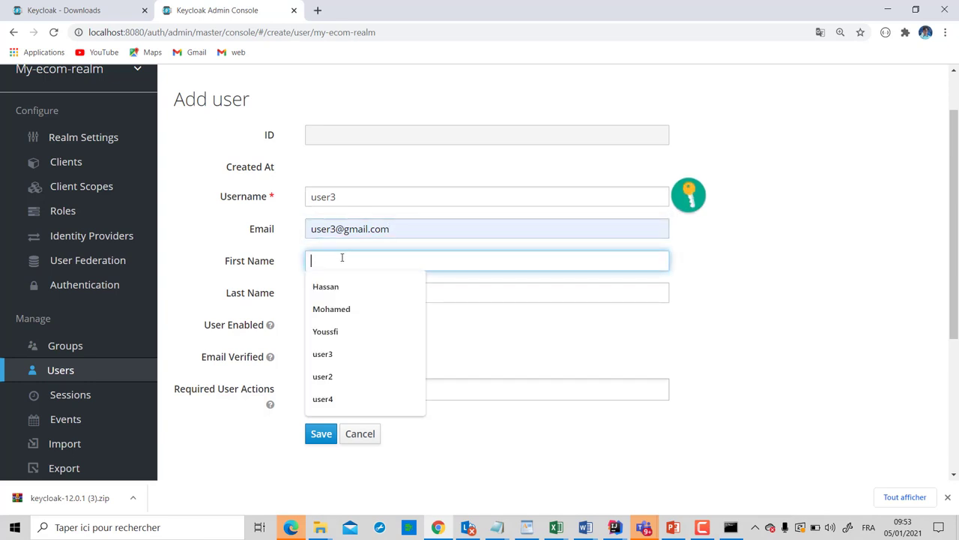
text(Manager)
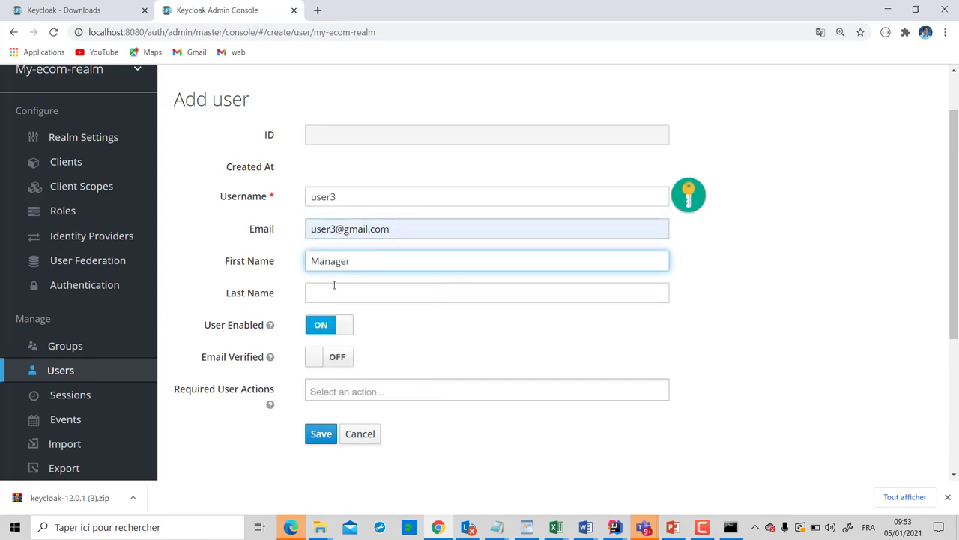
scroll(395, 315, down, 1)
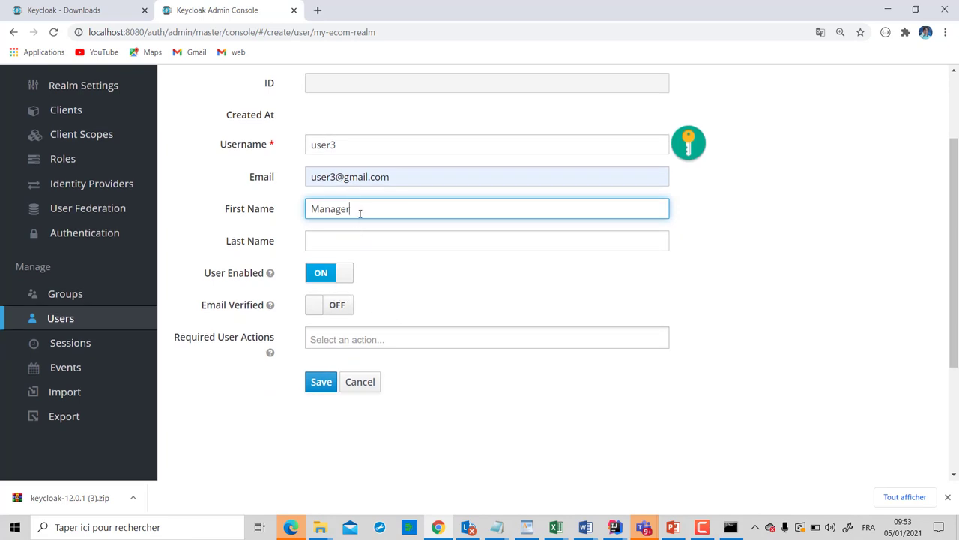
drag(359, 214, 255, 218)
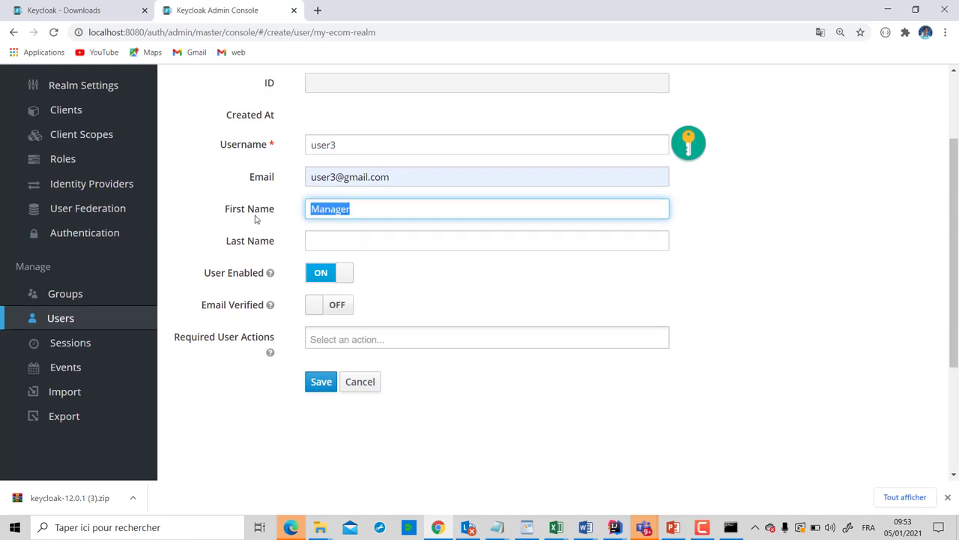
text(Ilham)
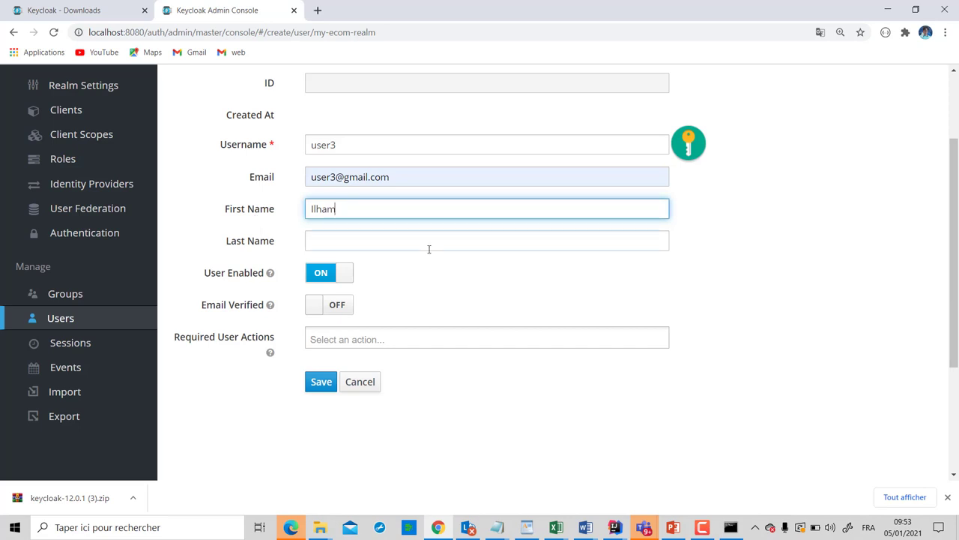
scroll(429, 249, down, 1)
scroll(428, 248, down, 1)
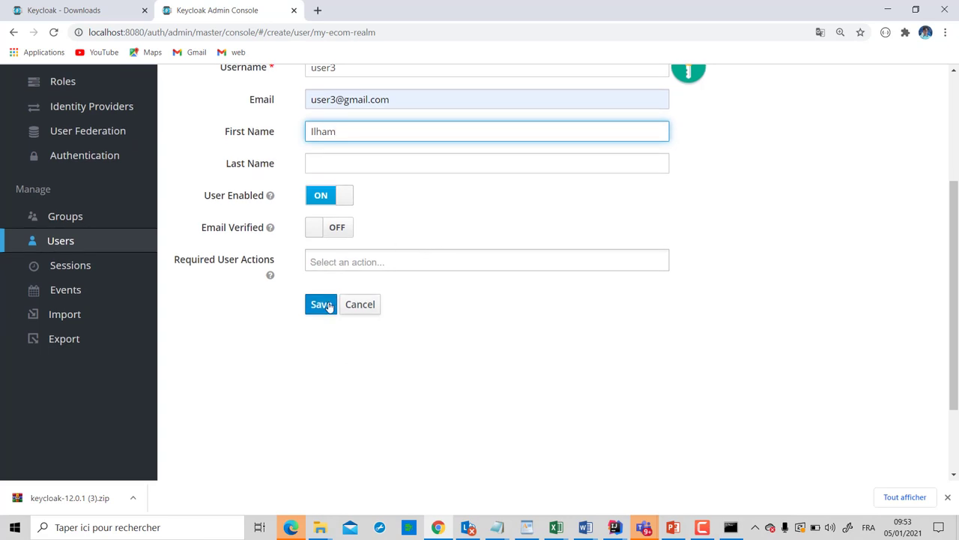
click(328, 305)
scroll(413, 174, up, 2)
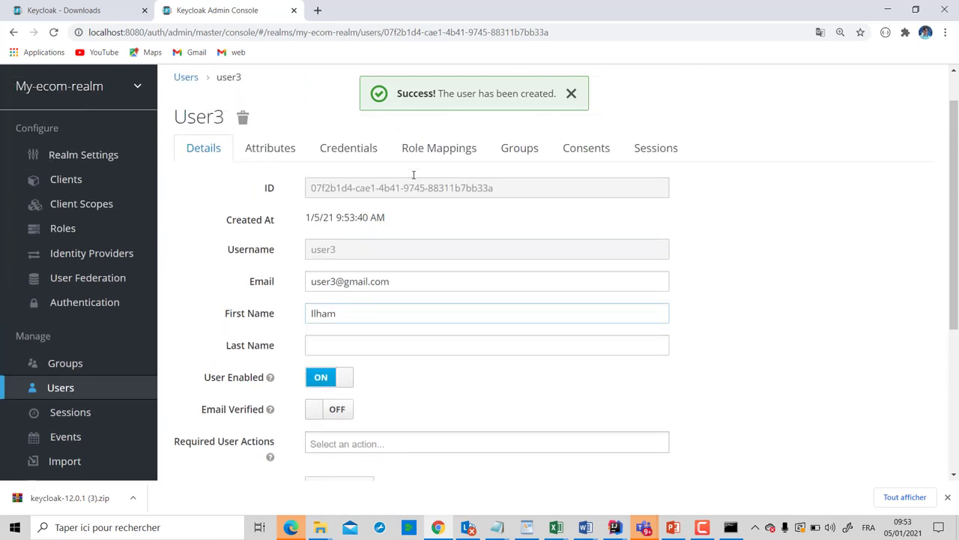
Step: Enter and confirm user3's password with Temporary off, then confirm setting it
click(366, 161)
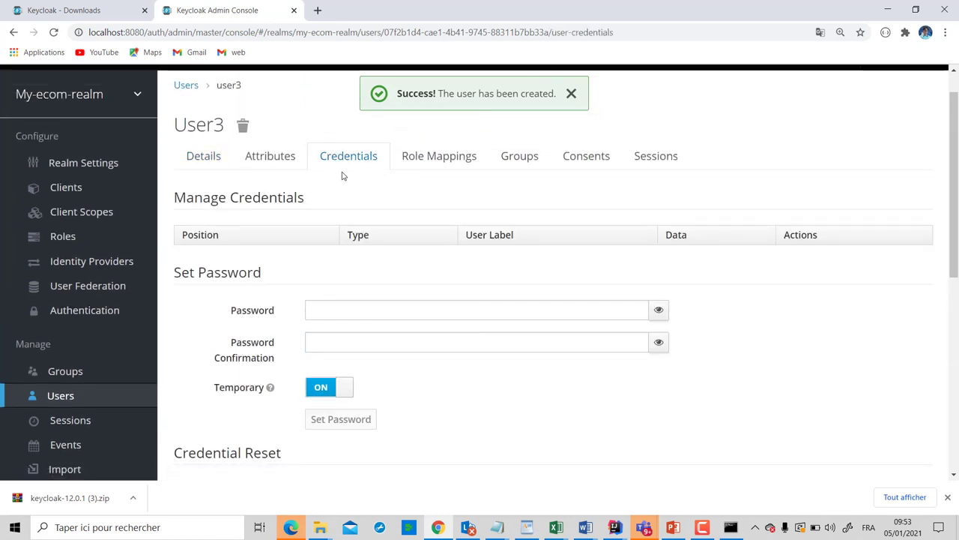
click(333, 307)
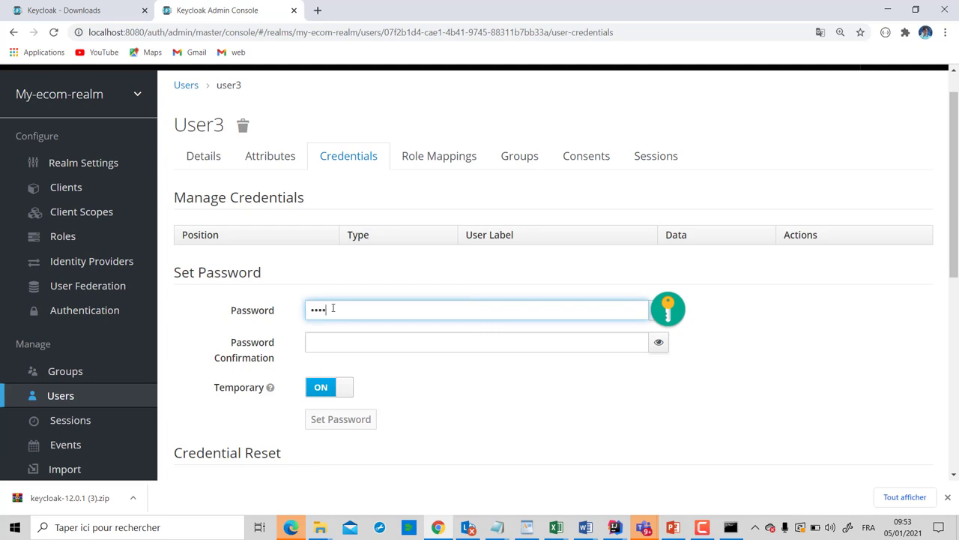
click(339, 343)
text(12)
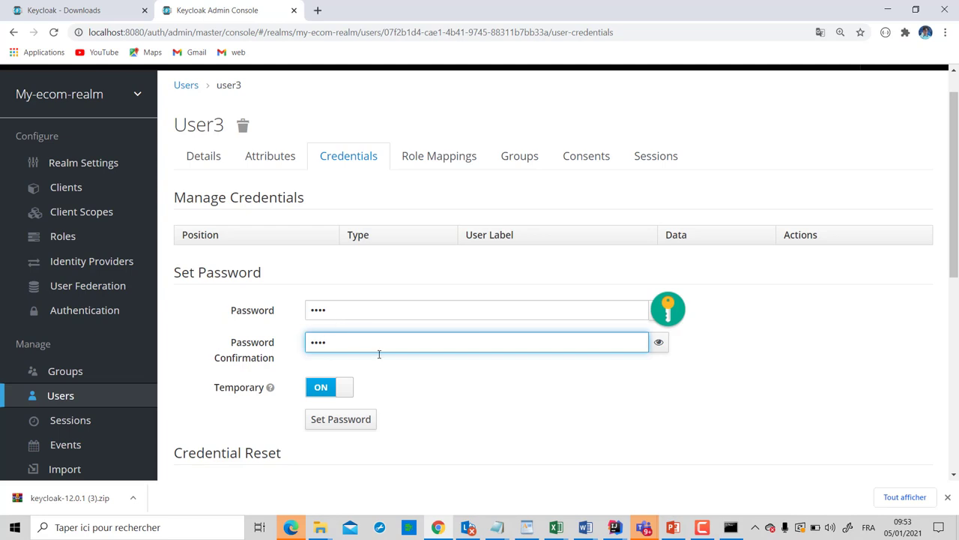
scroll(394, 387, down, 1)
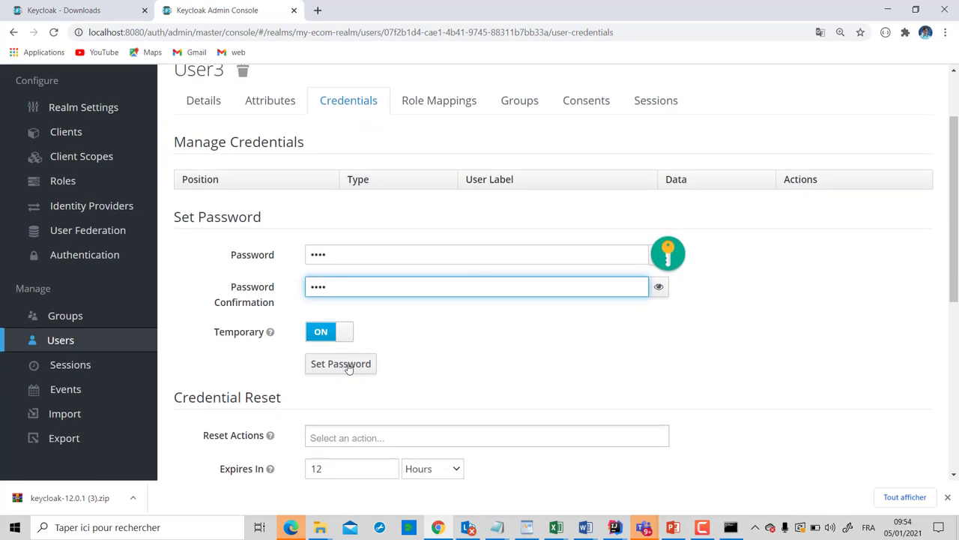
click(321, 332)
click(333, 363)
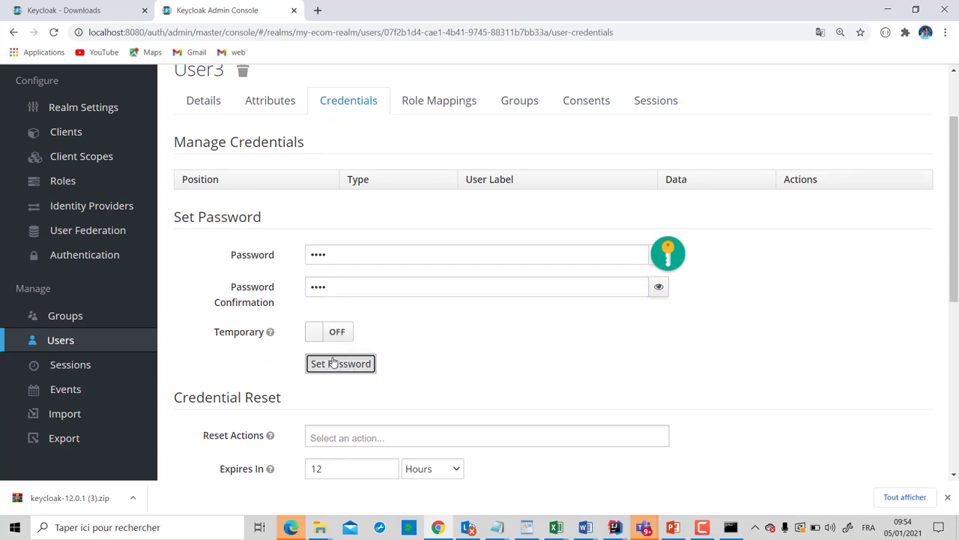
click(663, 192)
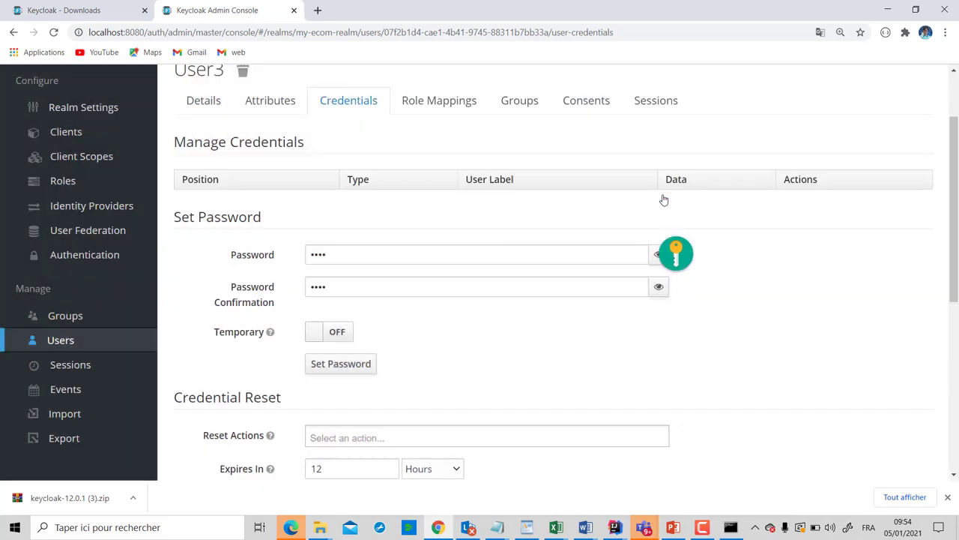
scroll(95, 343, up, 1)
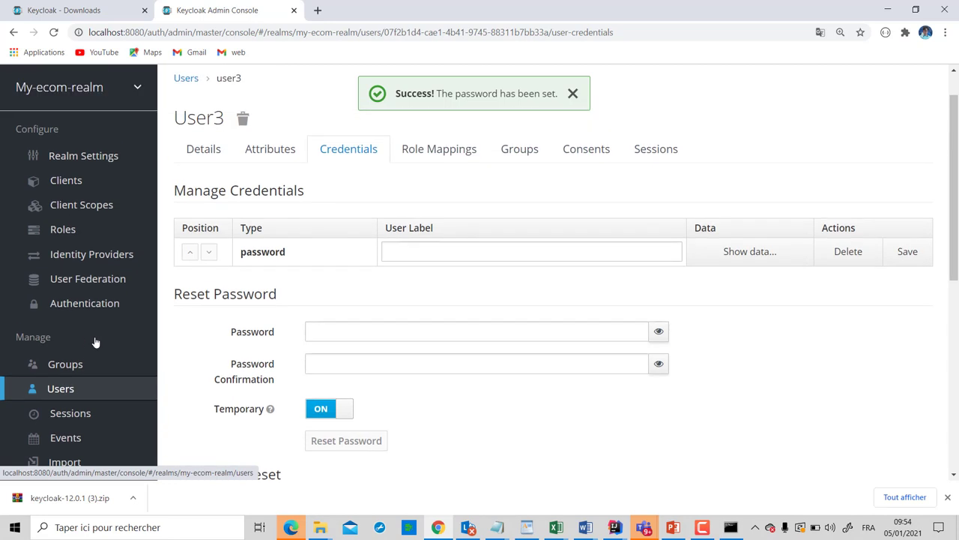
click(63, 229)
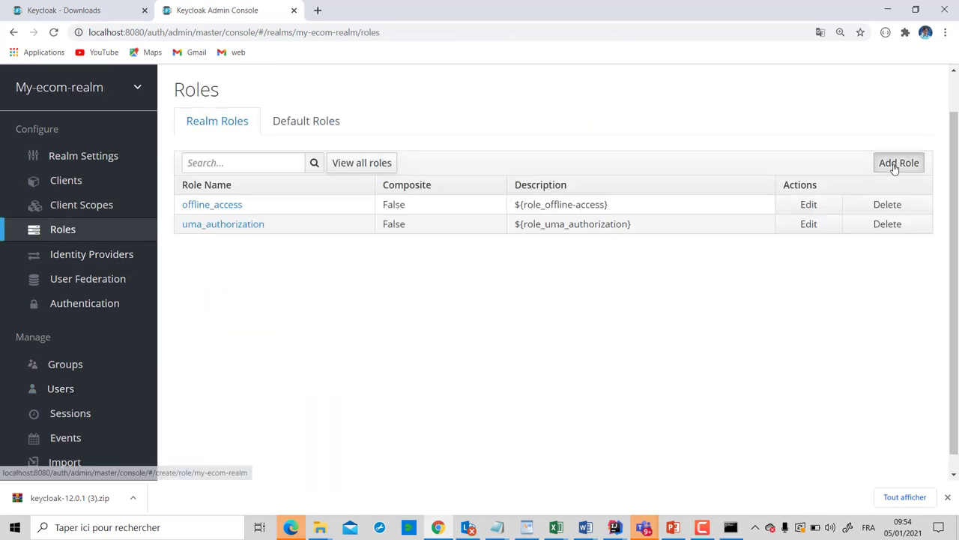
Step: Create the USER realm role
click(895, 167)
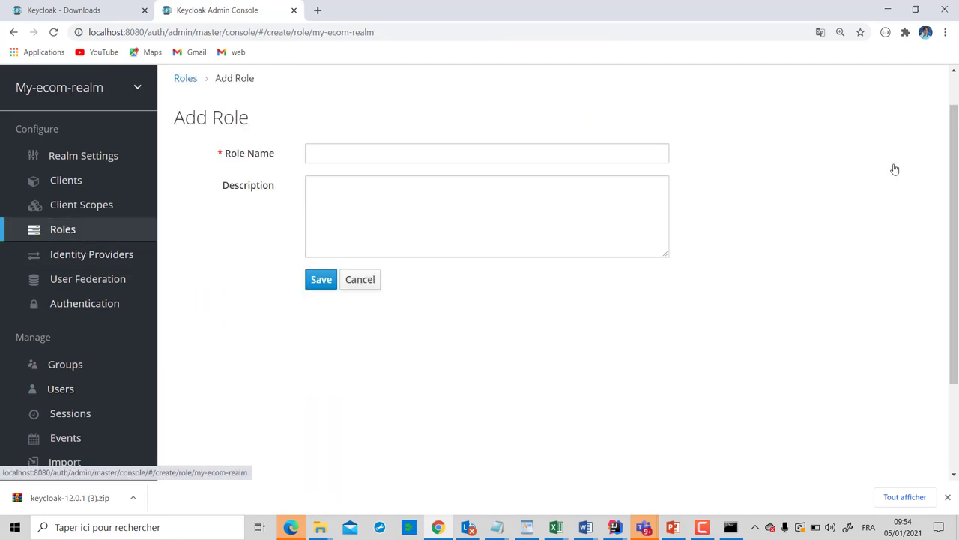
click(347, 149)
text(USER)
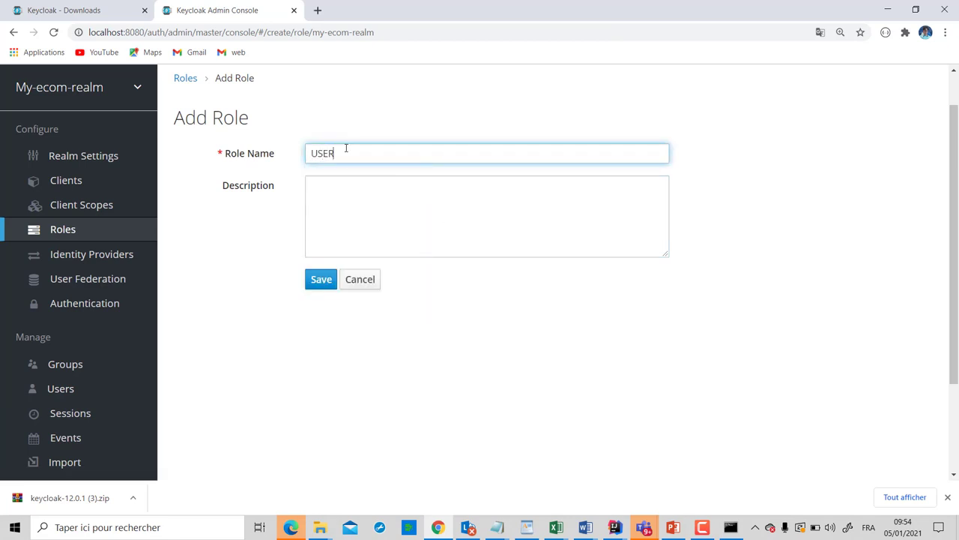
click(321, 280)
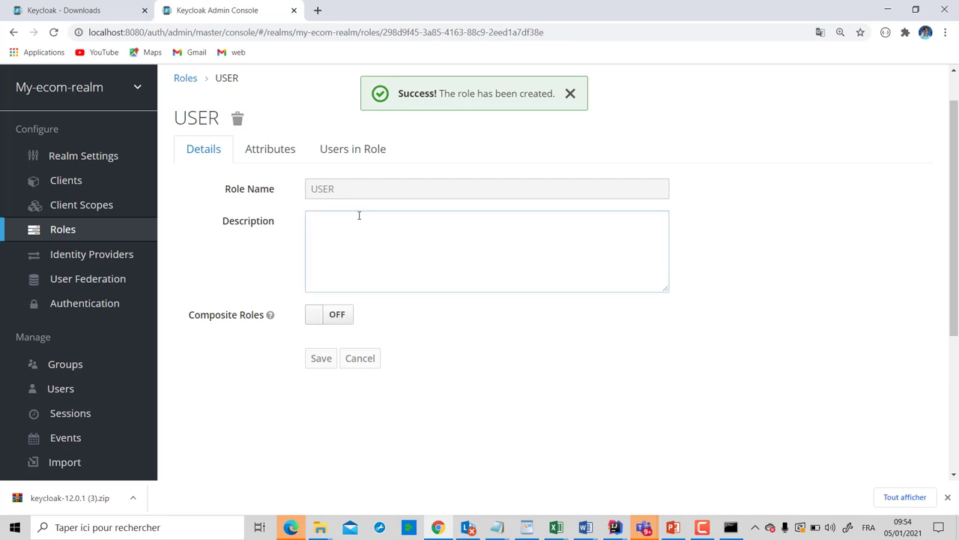
click(187, 79)
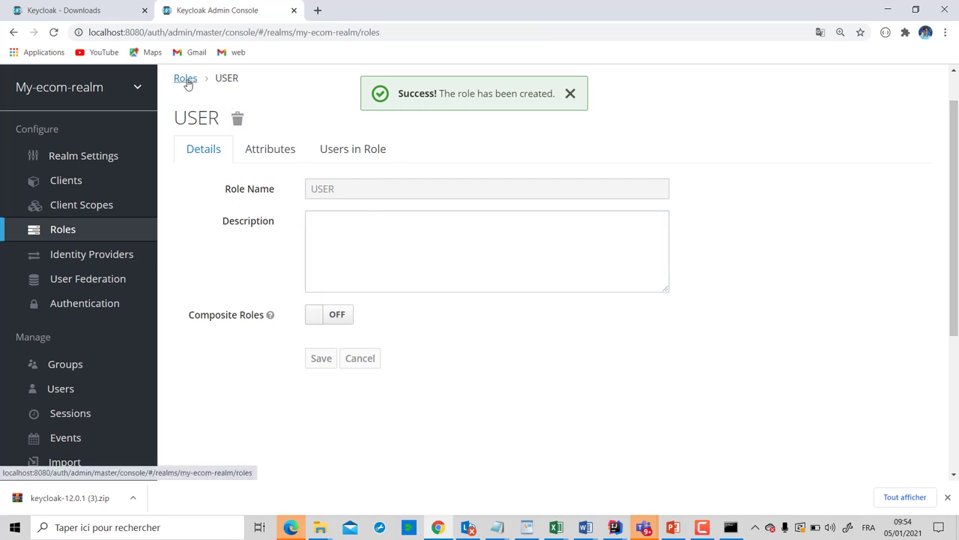
Step: Create the ADMIN and MANAGER realm roles
click(892, 163)
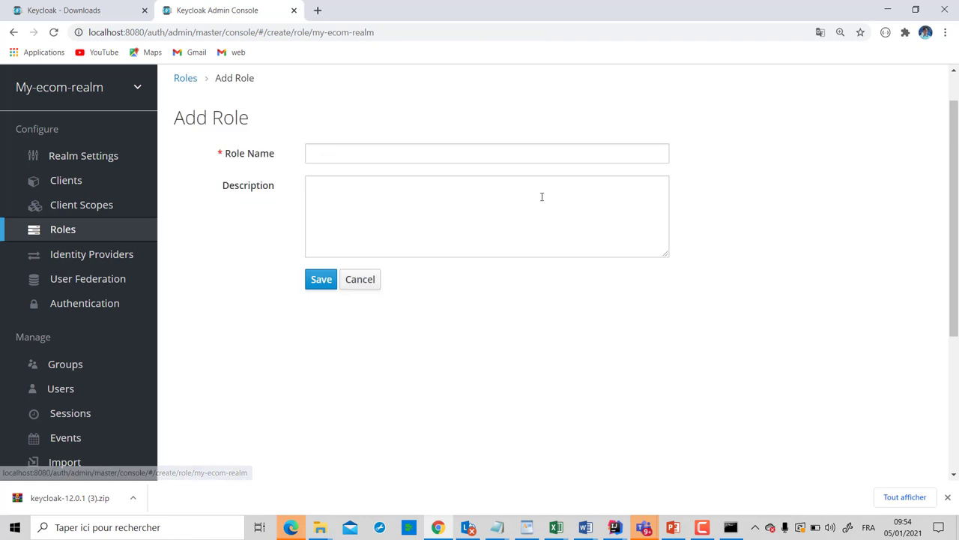
click(514, 156)
text(AD)
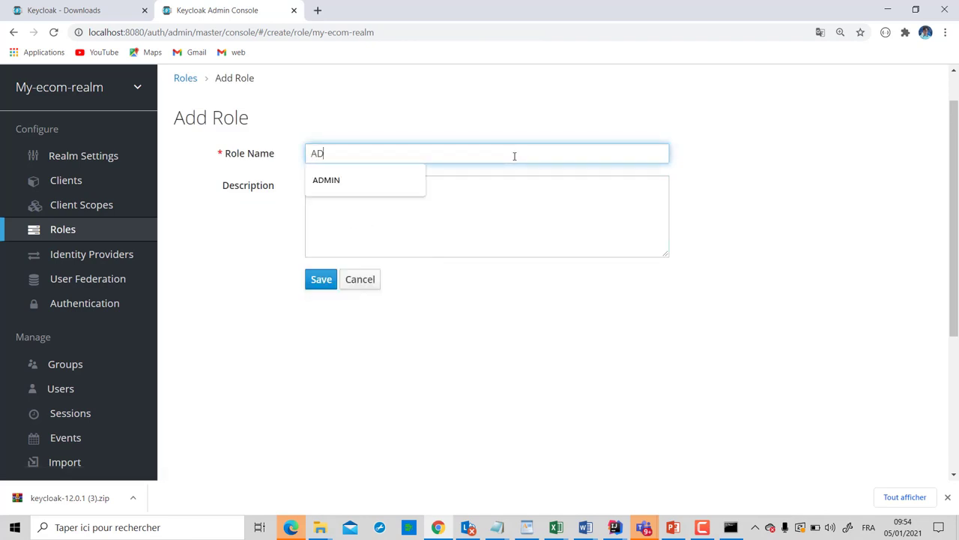
text(MIN)
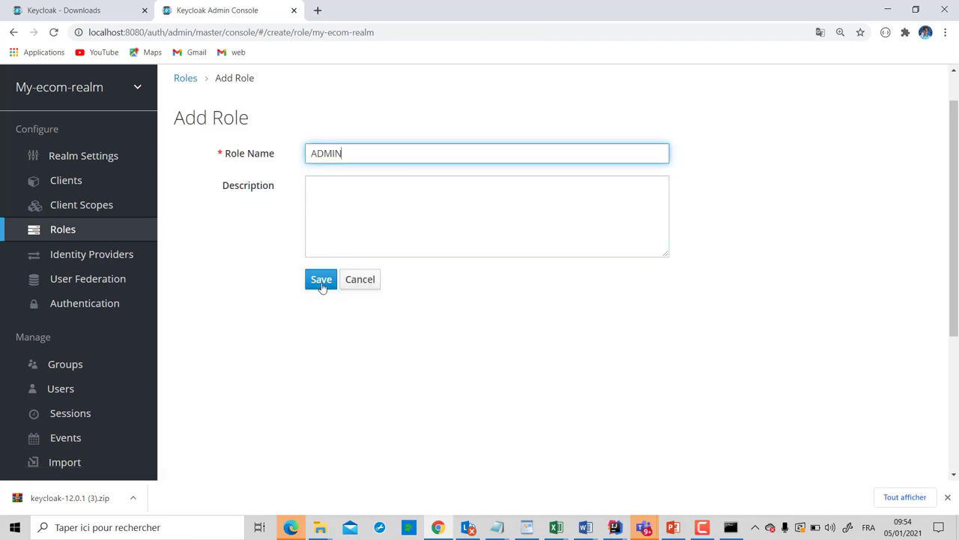
click(321, 279)
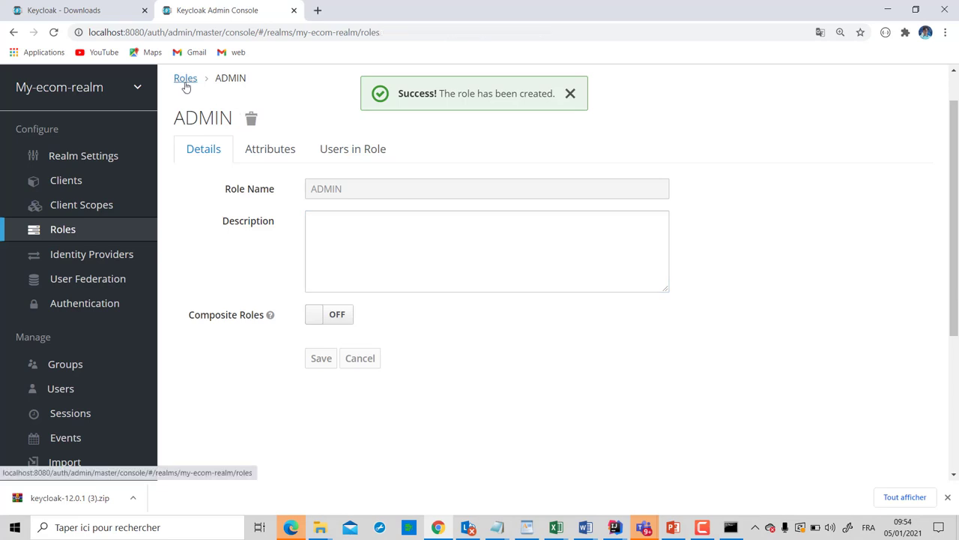
click(185, 79)
click(889, 168)
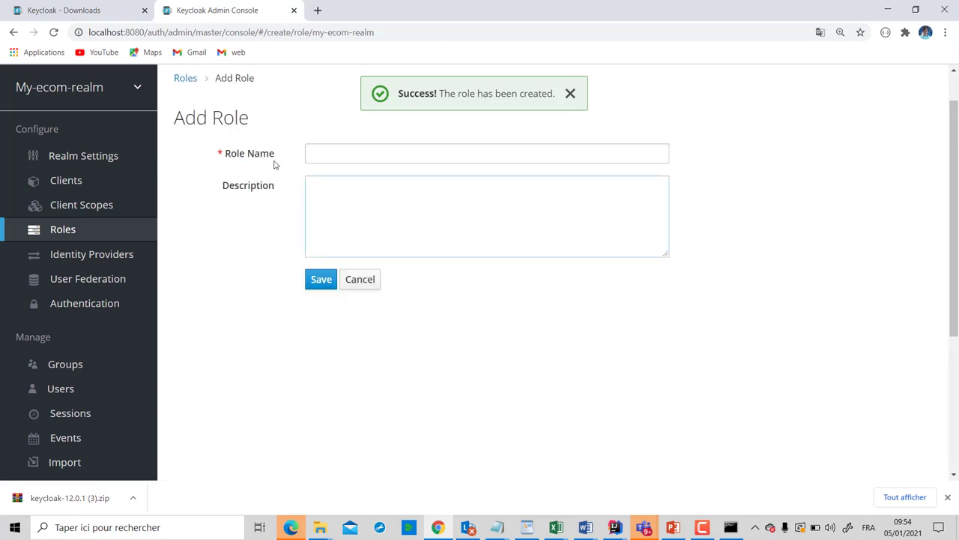
click(314, 154)
text(MAN)
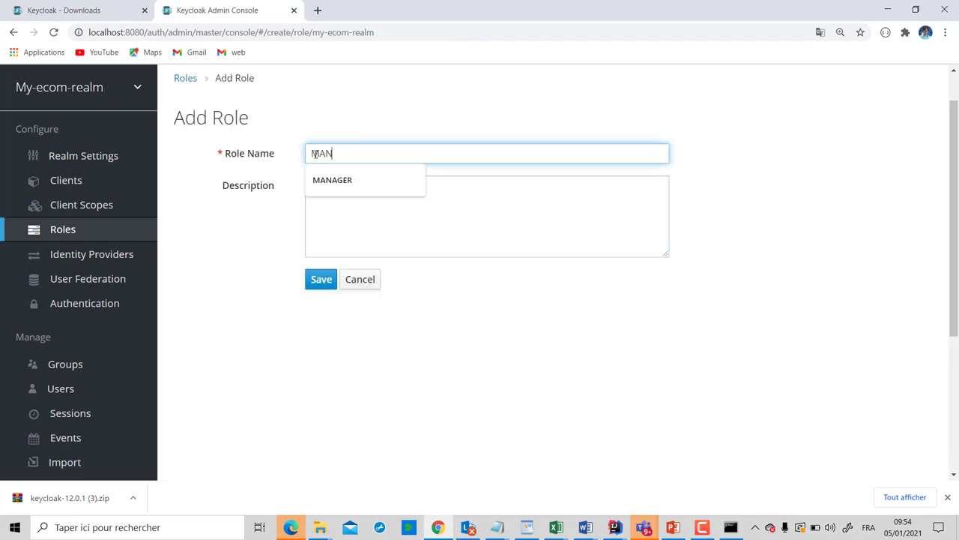
text(AGER)
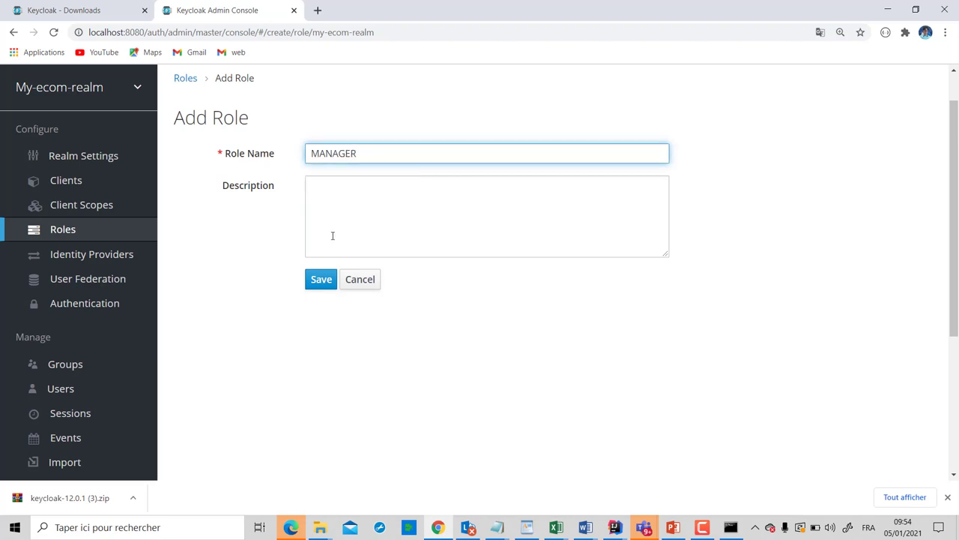
click(321, 280)
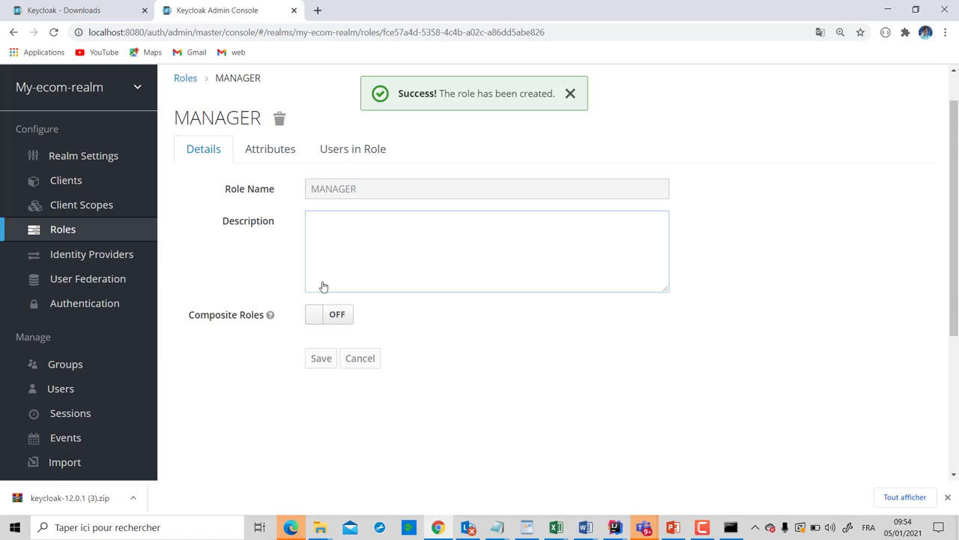
scroll(119, 324, down, 2)
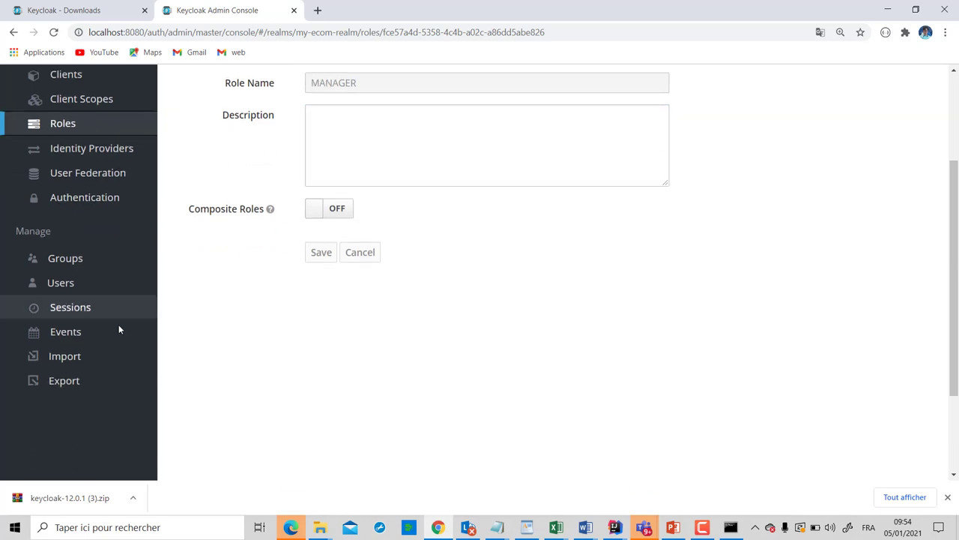
Step: Assign the USER realm role to user1
click(62, 255)
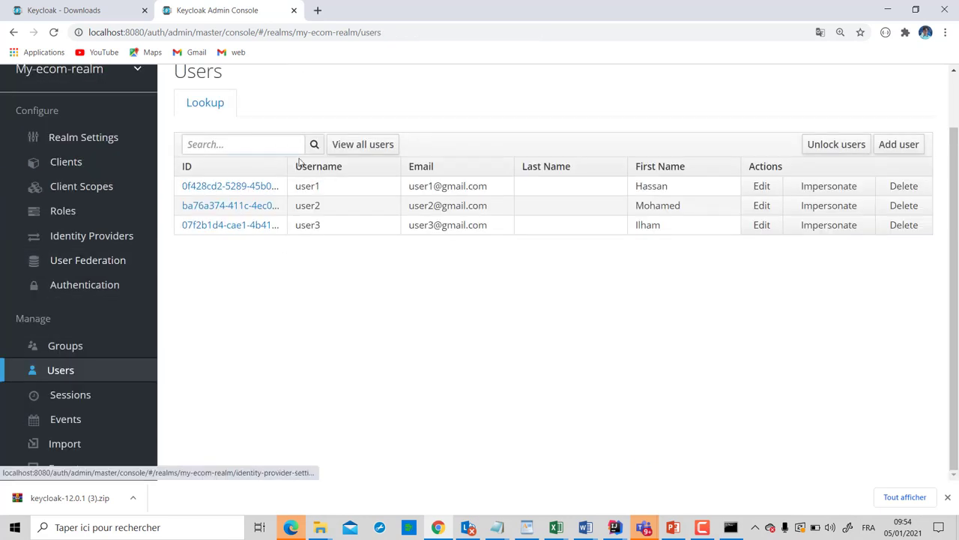
click(214, 188)
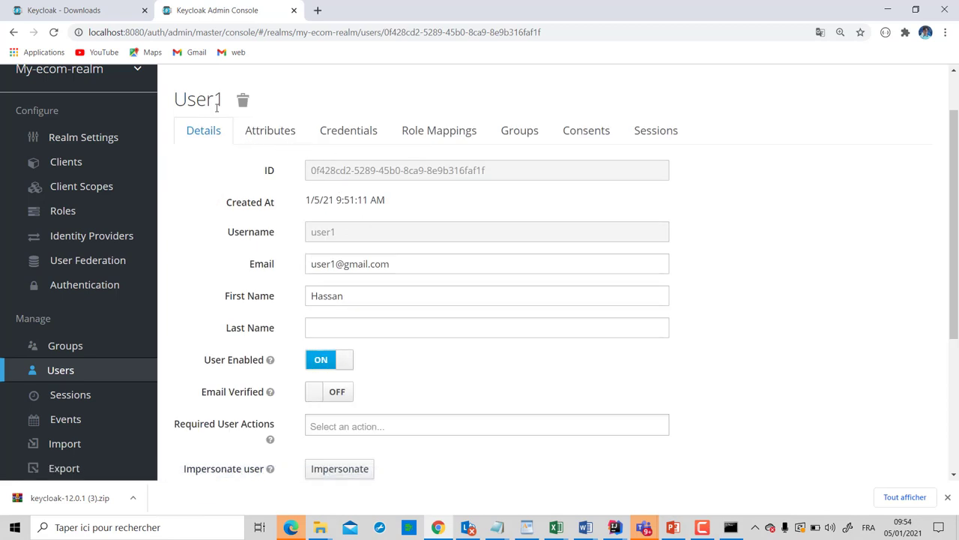
click(438, 132)
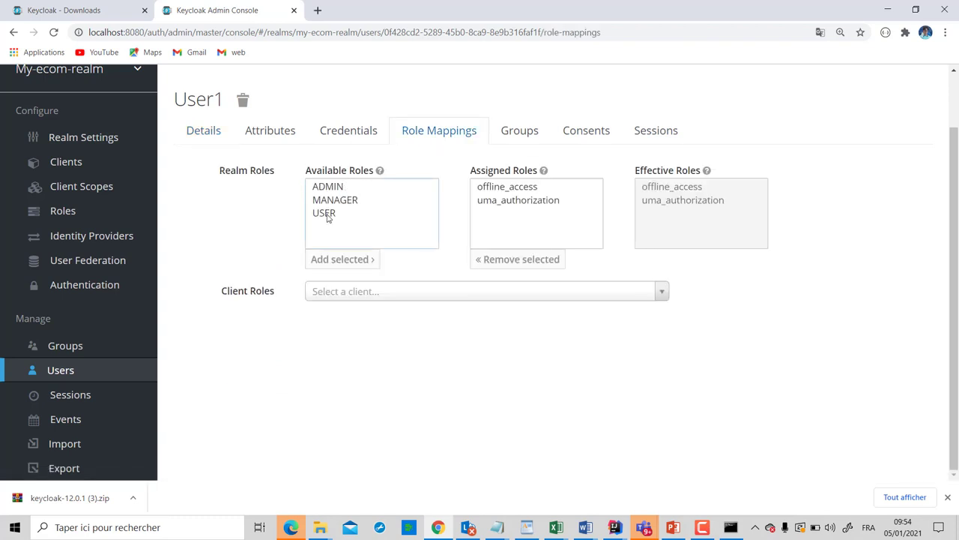
click(327, 216)
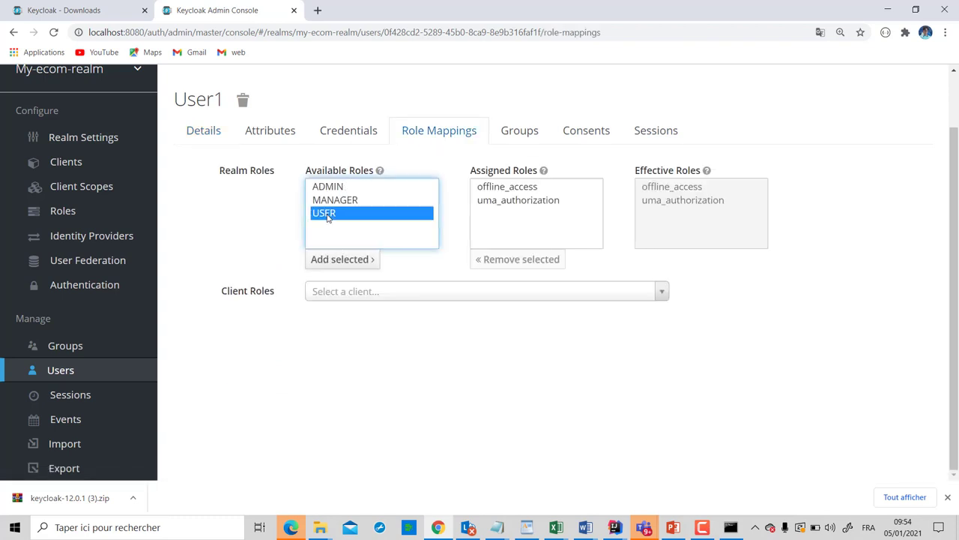
click(343, 260)
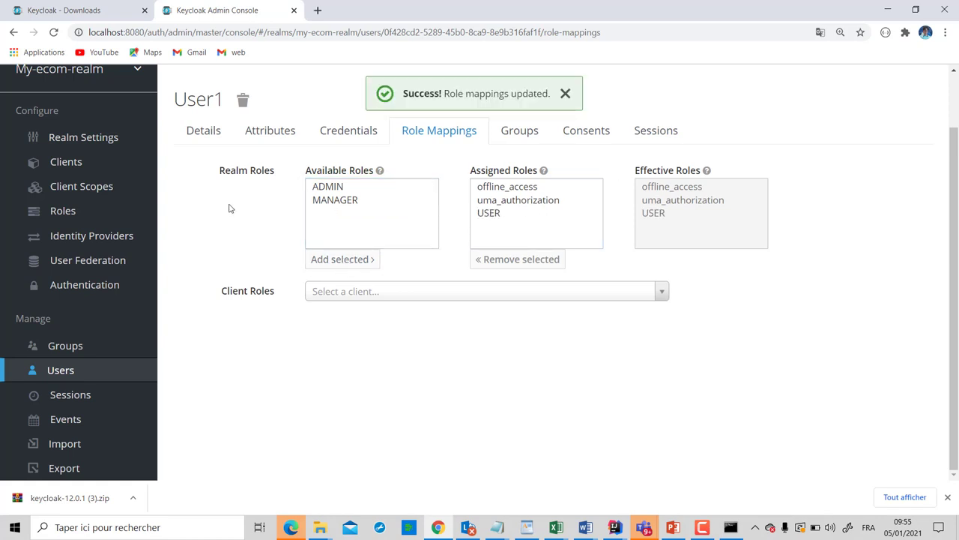
Step: Assign the USER and ADMIN realm roles to user2
click(67, 371)
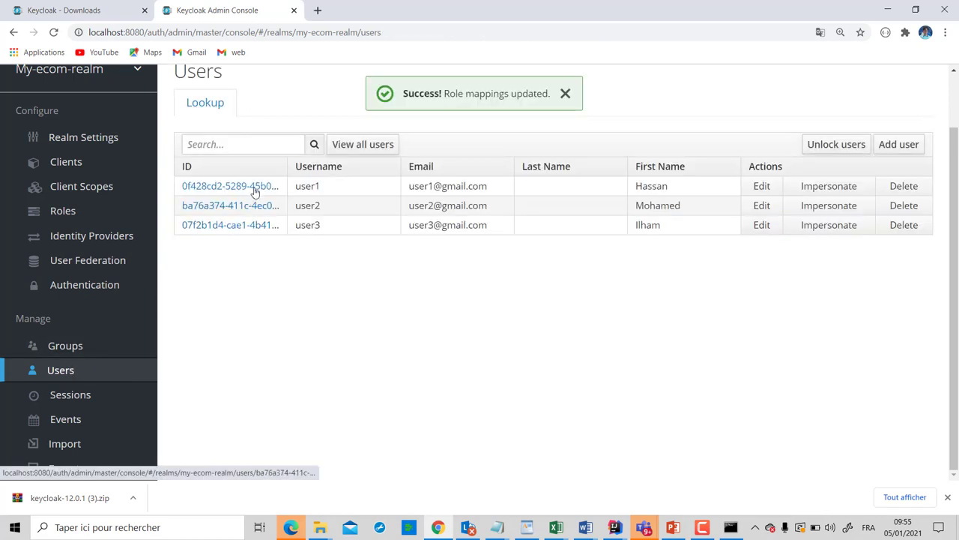
click(242, 207)
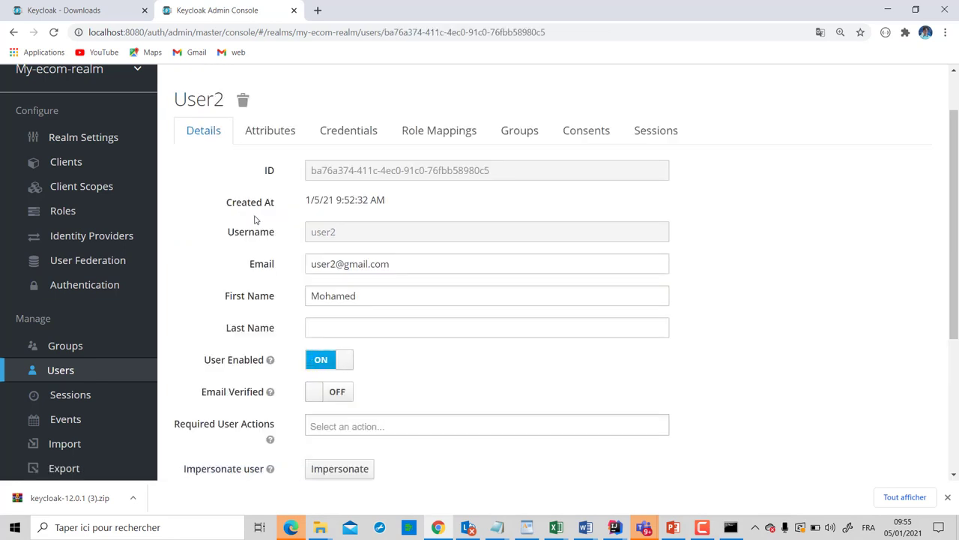
click(428, 134)
click(330, 212)
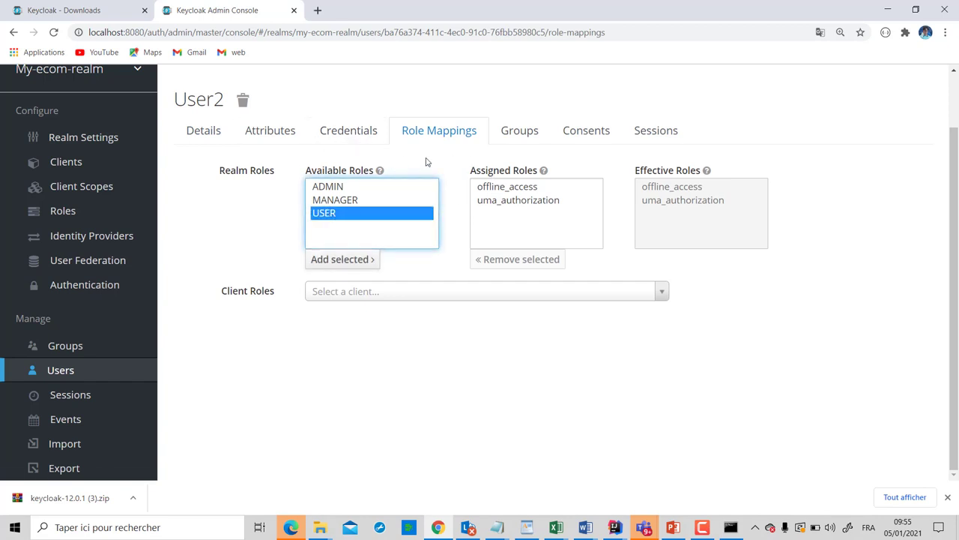
click(328, 259)
click(342, 189)
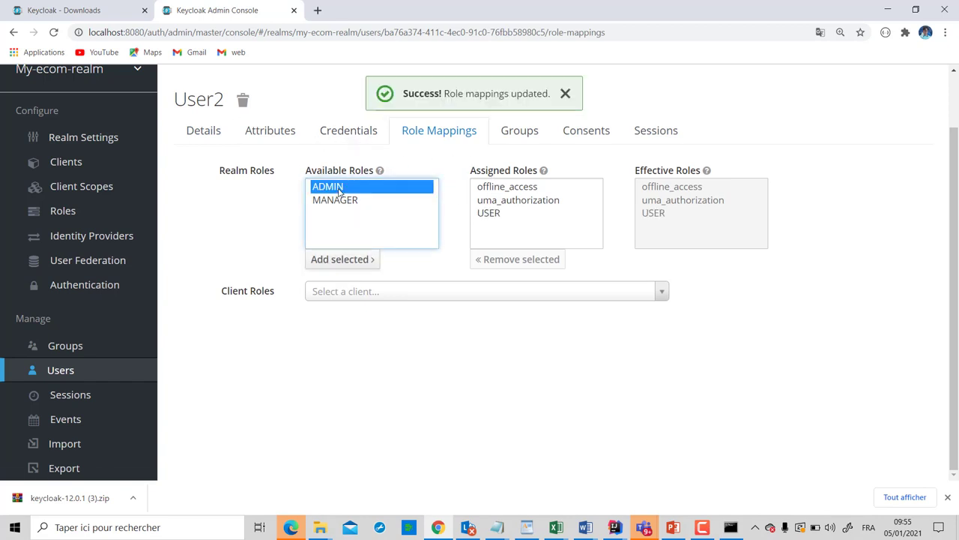
click(341, 259)
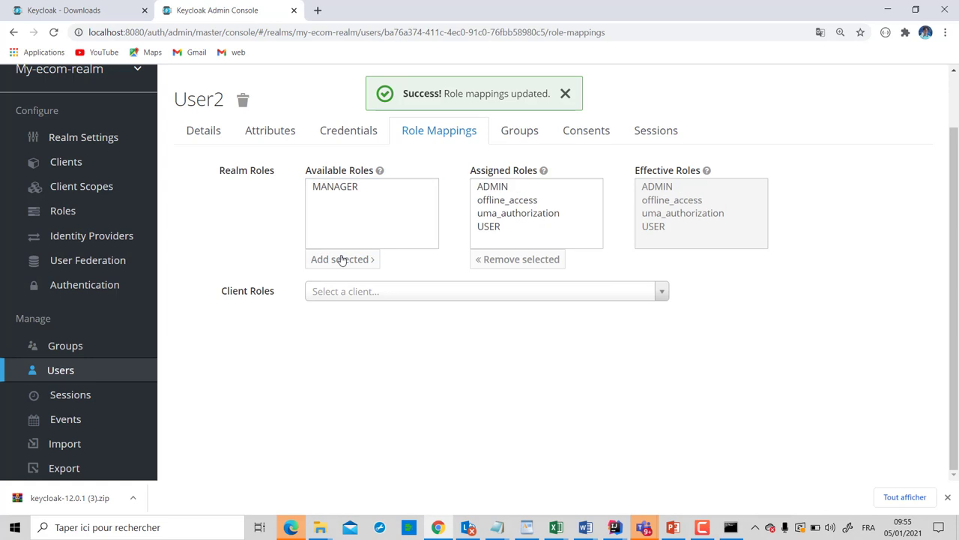
Step: Assign the USER, MANAGER and ADMIN realm roles to user3
click(67, 373)
click(257, 229)
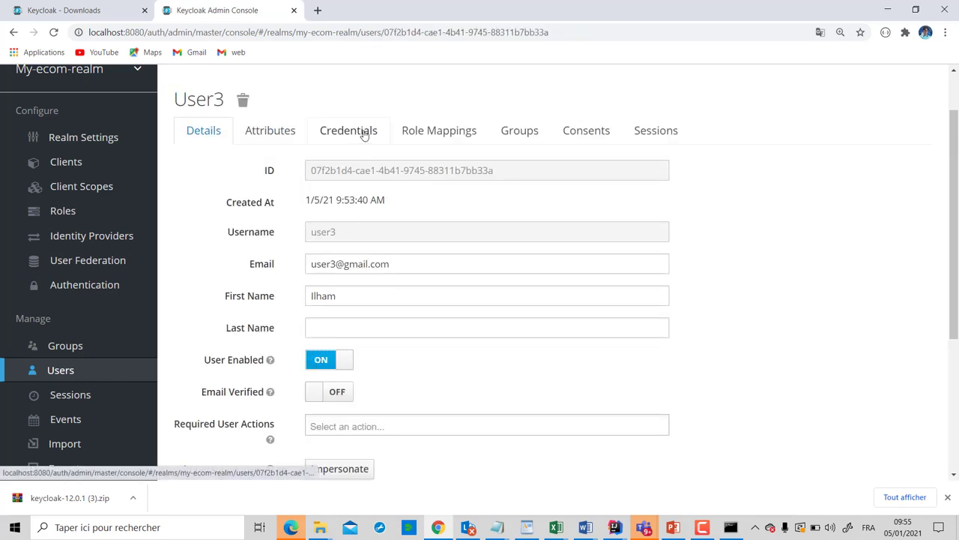
click(423, 133)
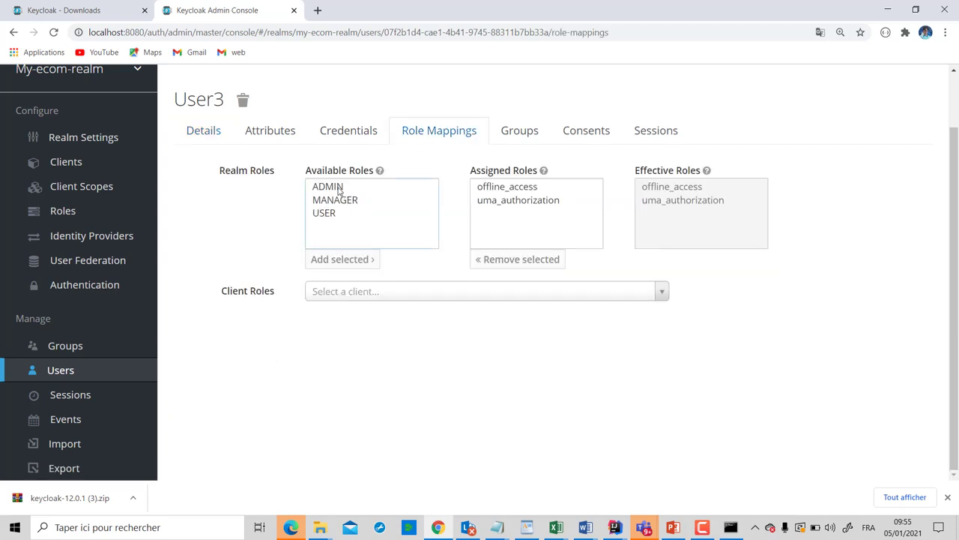
click(330, 214)
click(342, 259)
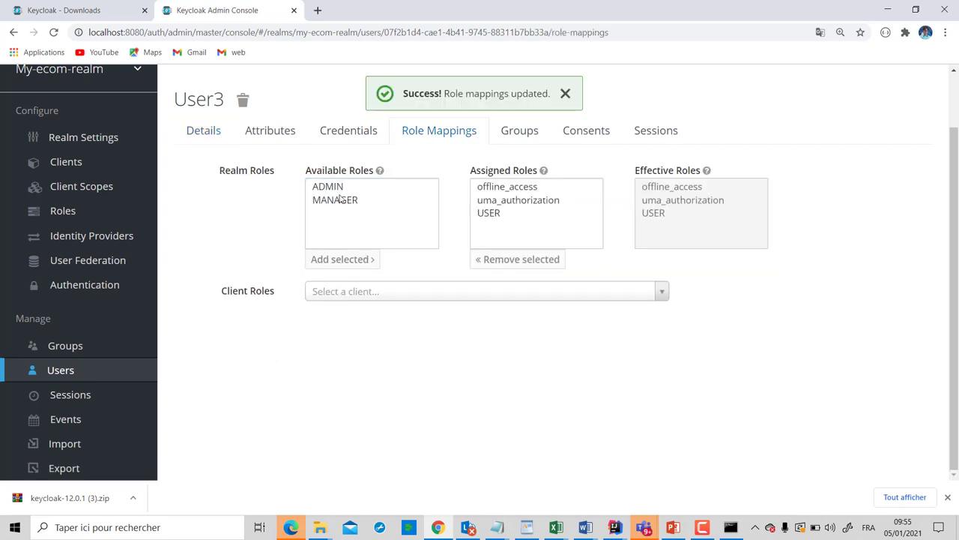
click(330, 201)
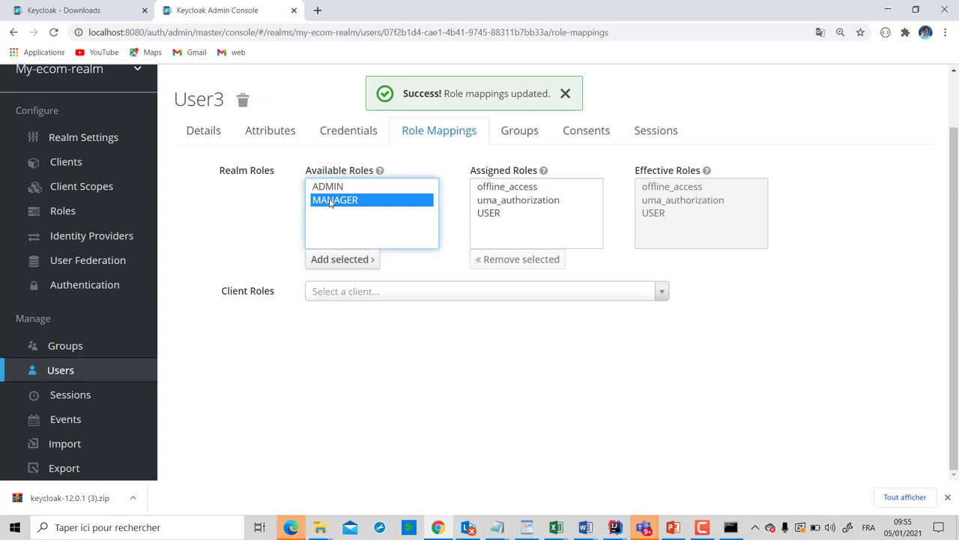
click(339, 259)
click(340, 195)
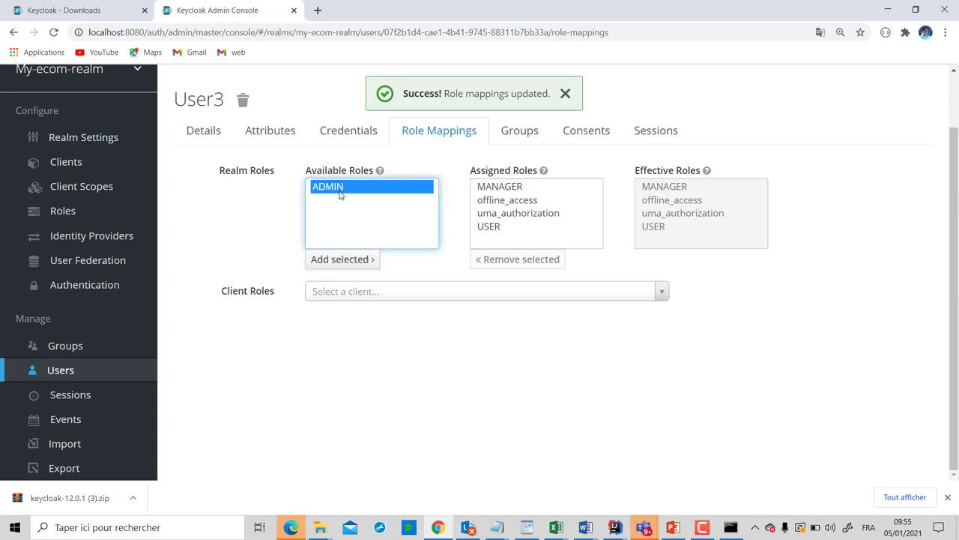
click(353, 260)
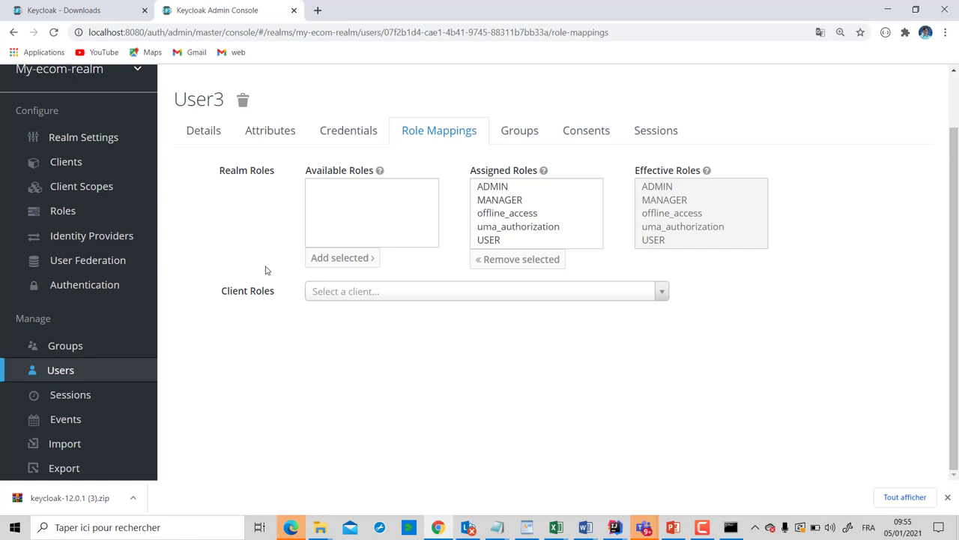
Step: Launch Advanced REST Client by searching 'adv' from the Windows Start menu
click(15, 527)
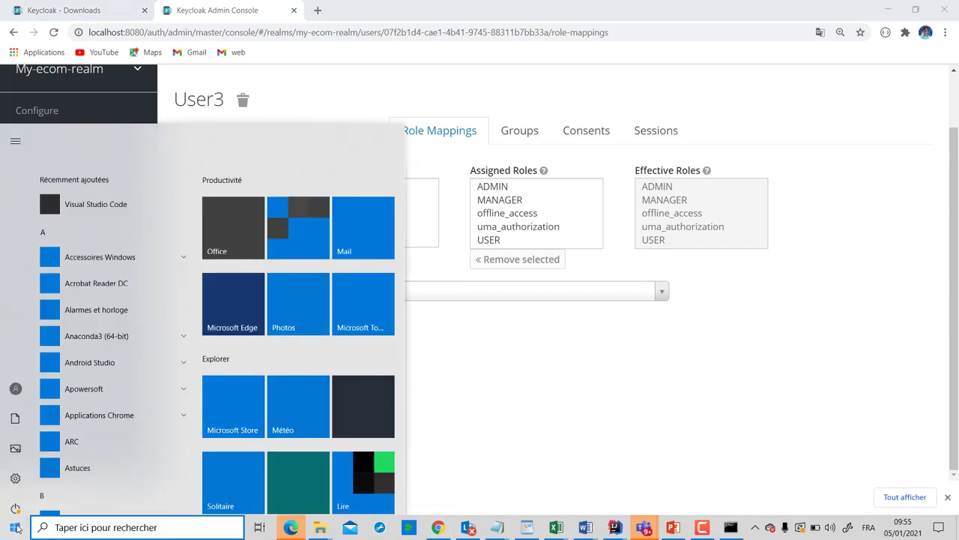
text(a)
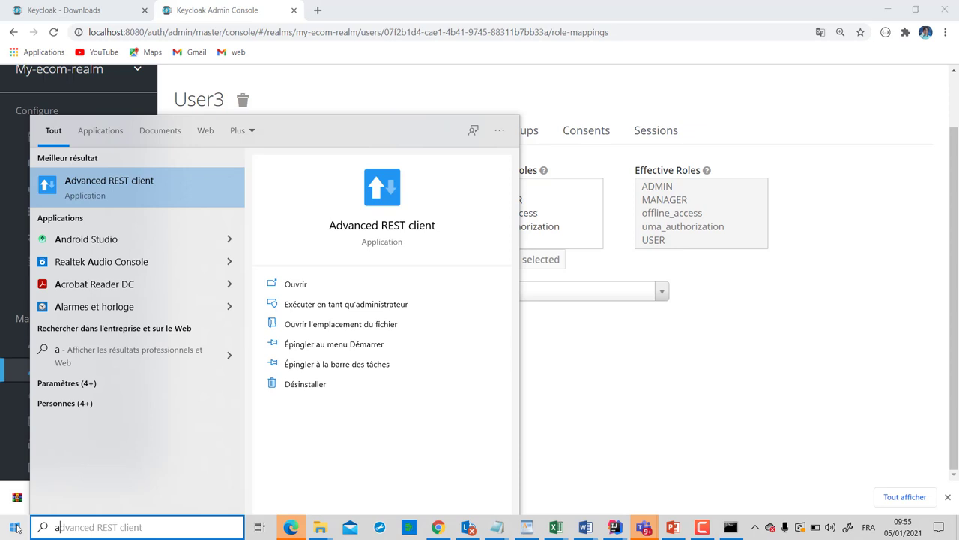
text(dve)
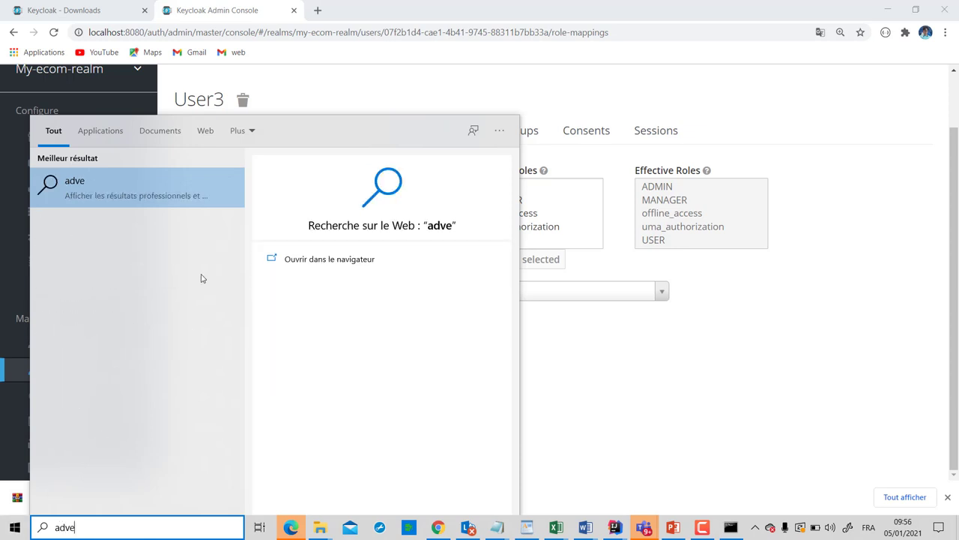
key(BackSpace)
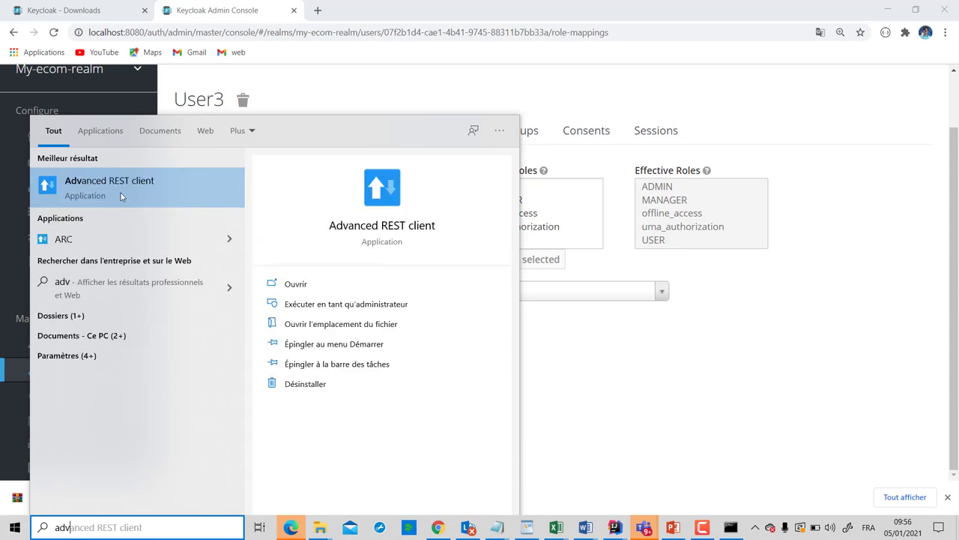
click(125, 186)
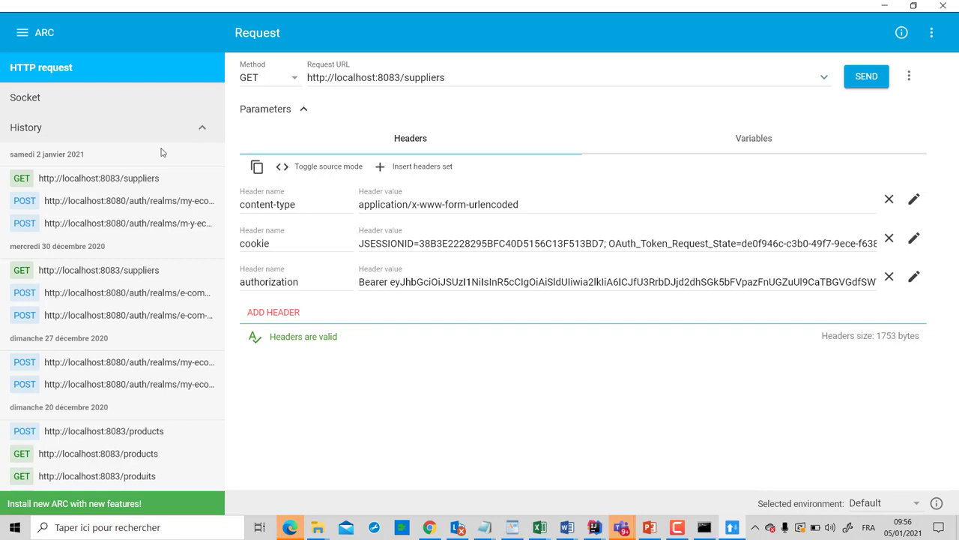
click(93, 207)
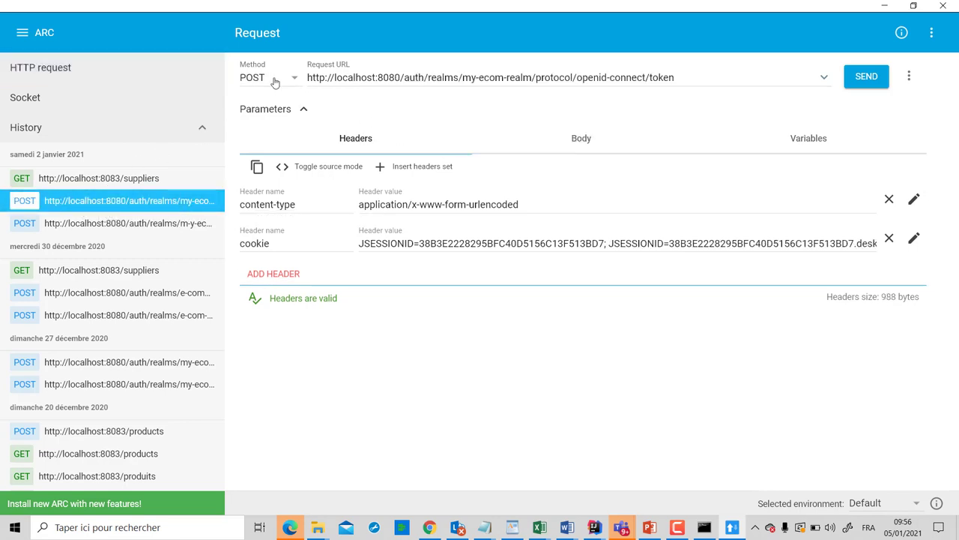
click(403, 77)
double_click(405, 78)
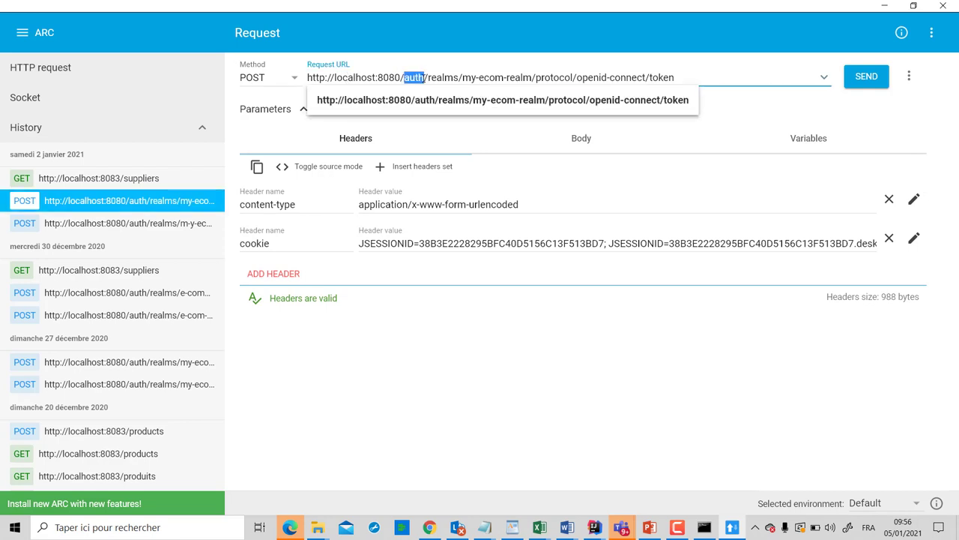
drag(428, 77, 459, 77)
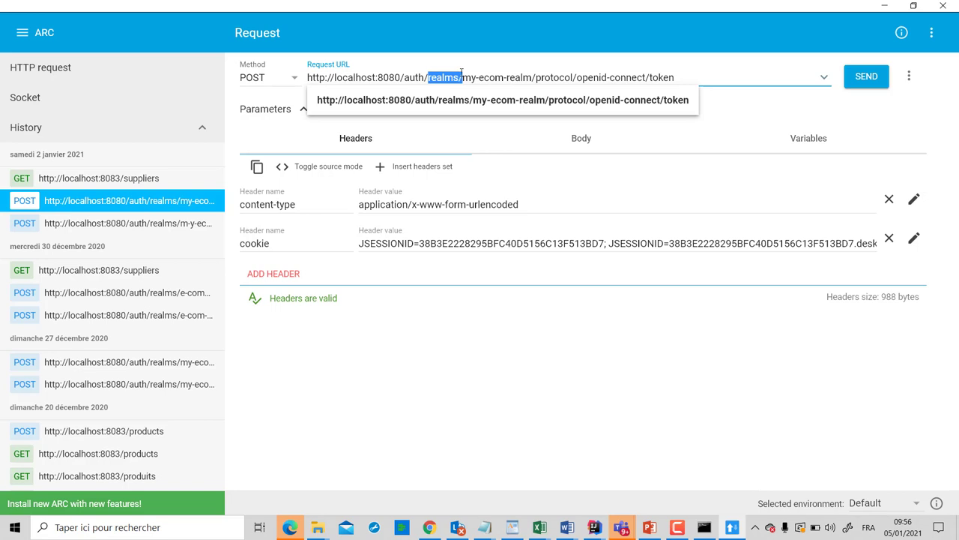
click(465, 76)
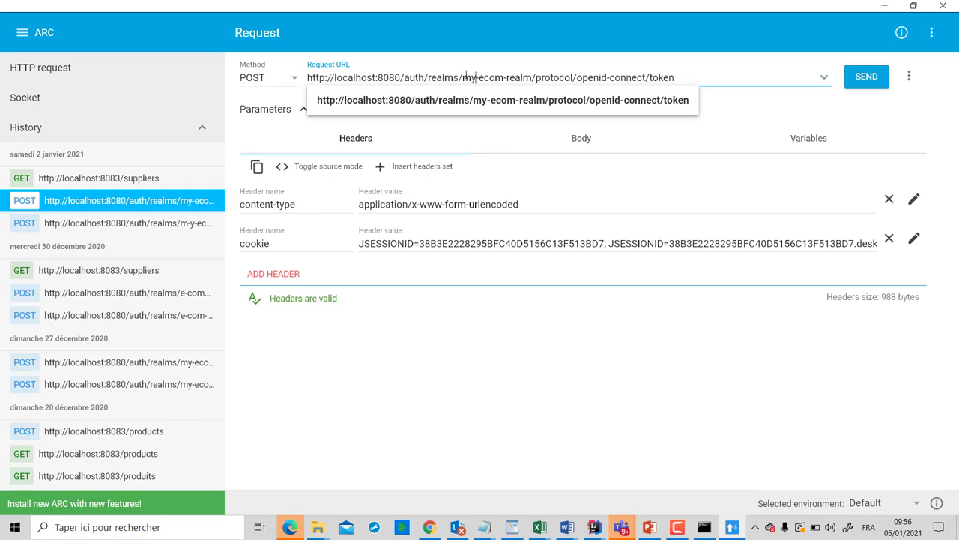
key(shift+Right)
key(shift+Right)
key(shift+Right)
key(shift+Right)
key(shift+Right)
key(shift+Right)
key(shift+Right)
key(shift+Right)
key(shift+Right)
key(shift+Right)
key(shift+Right)
key(shift+Right)
key(shift+Right)
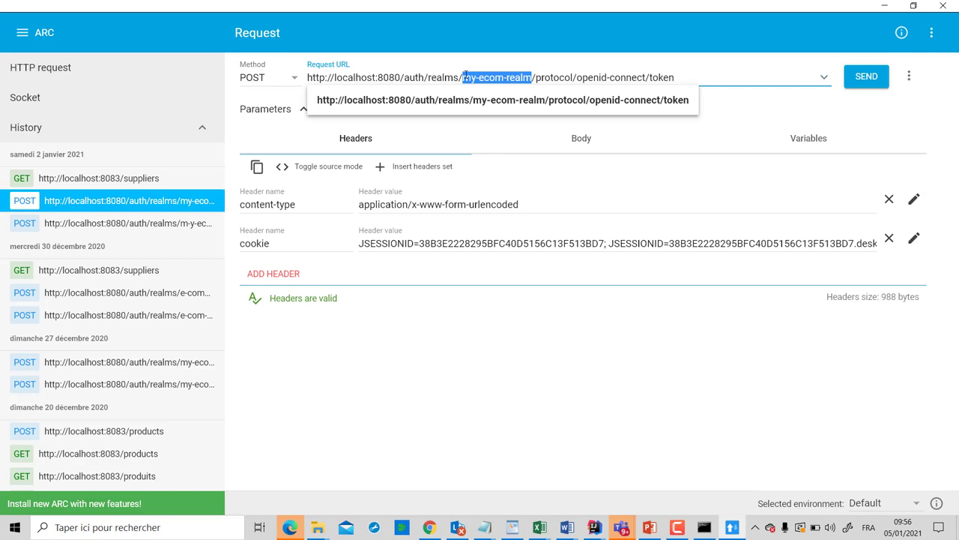
key(Right)
key(Right)
key(Right)
key(Right)
key(Right)
key(Right)
key(Right)
key(Right)
key(Right)
key(Right)
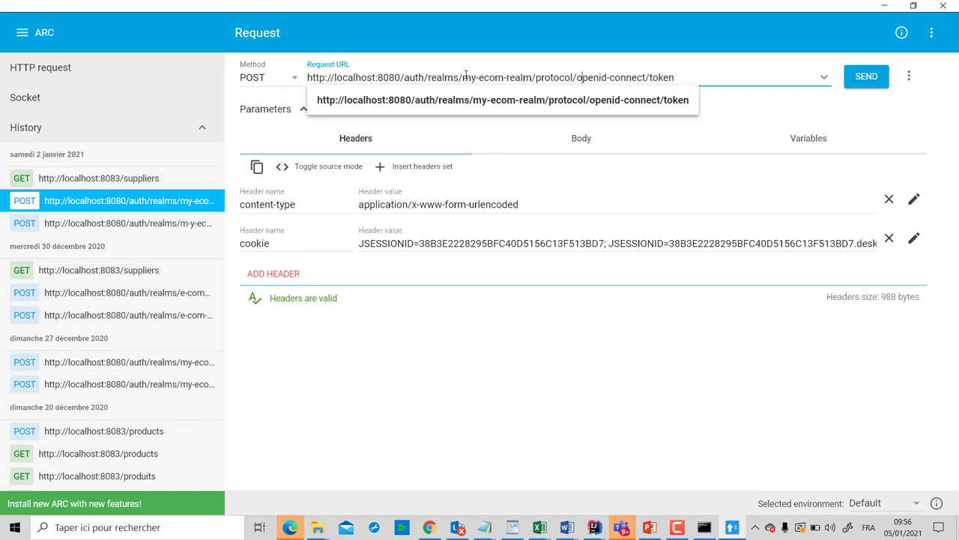
key(Right)
key(Right)
key(Right)
key(Right)
key(Right)
key(Right)
key(Right)
key(Right)
key(Right)
key(Right)
key(Right)
key(Right)
key(Right)
key(Right)
key(Right)
key(Right)
Step: Delete the username, password, client_id and grant_type rows from the request's form body
click(582, 144)
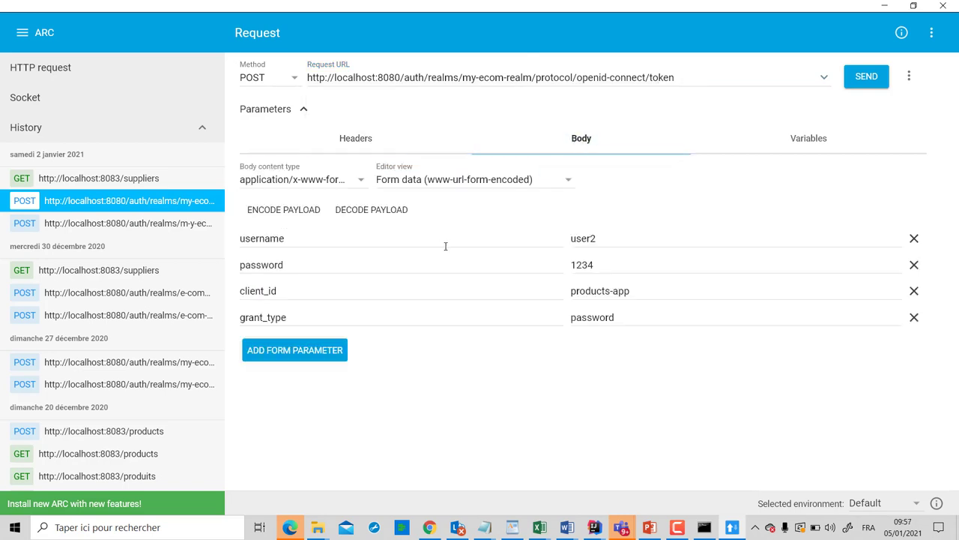
click(916, 241)
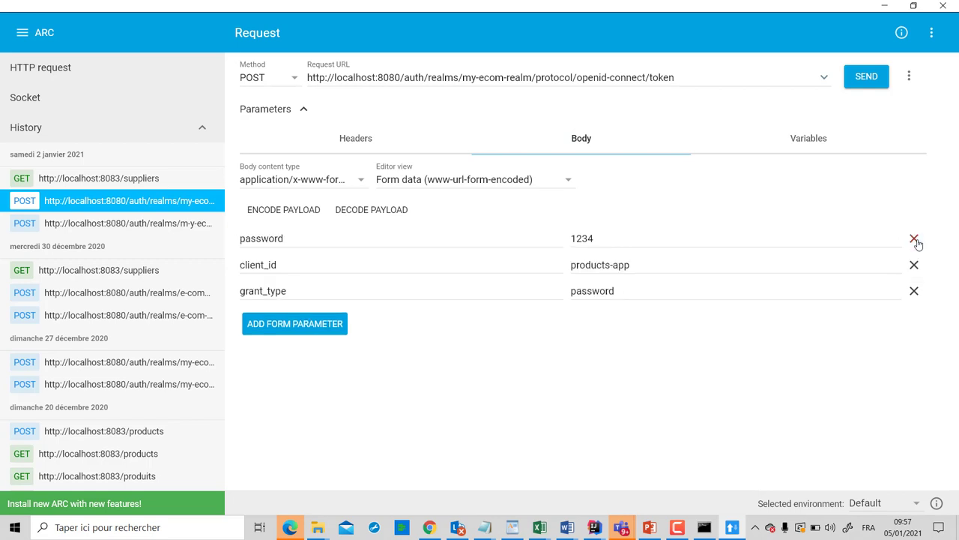
click(915, 240)
click(915, 240)
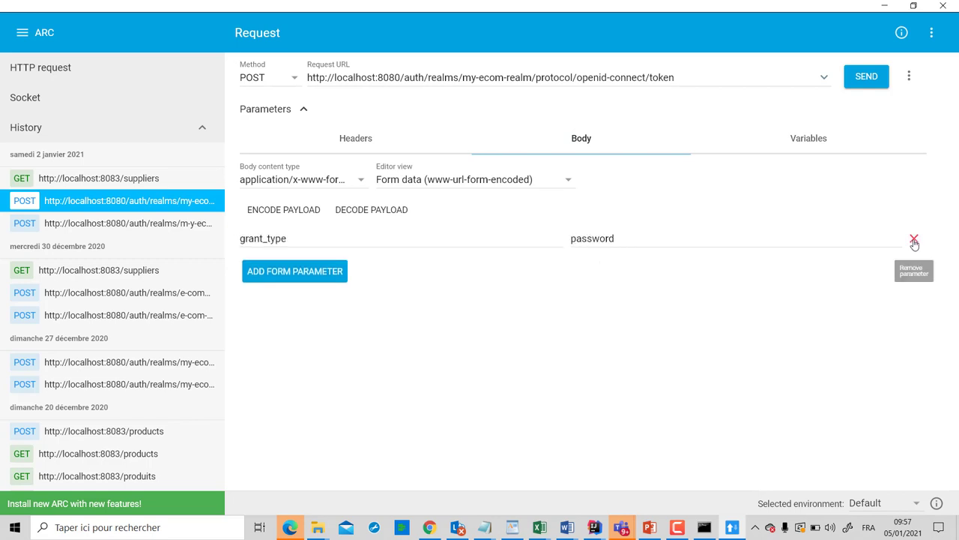
click(915, 241)
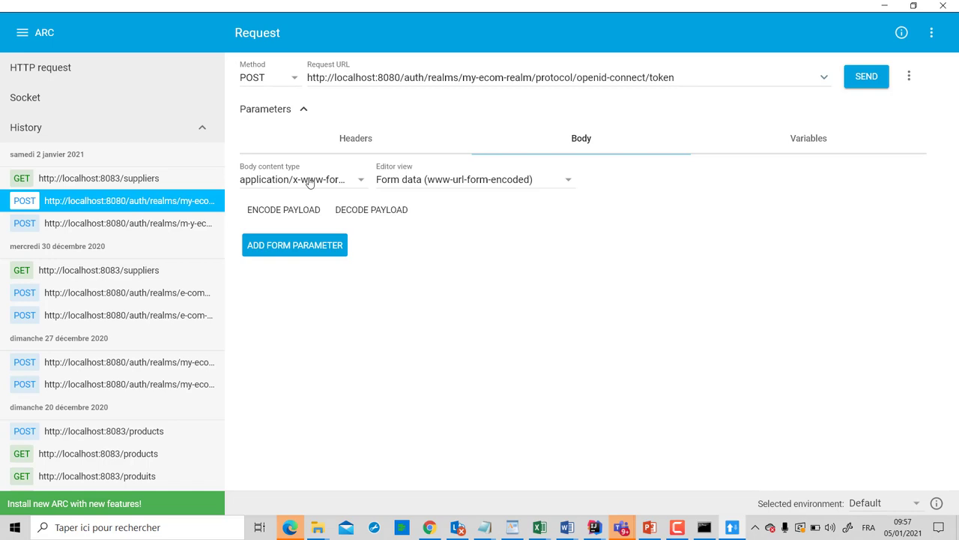
click(306, 242)
click(292, 241)
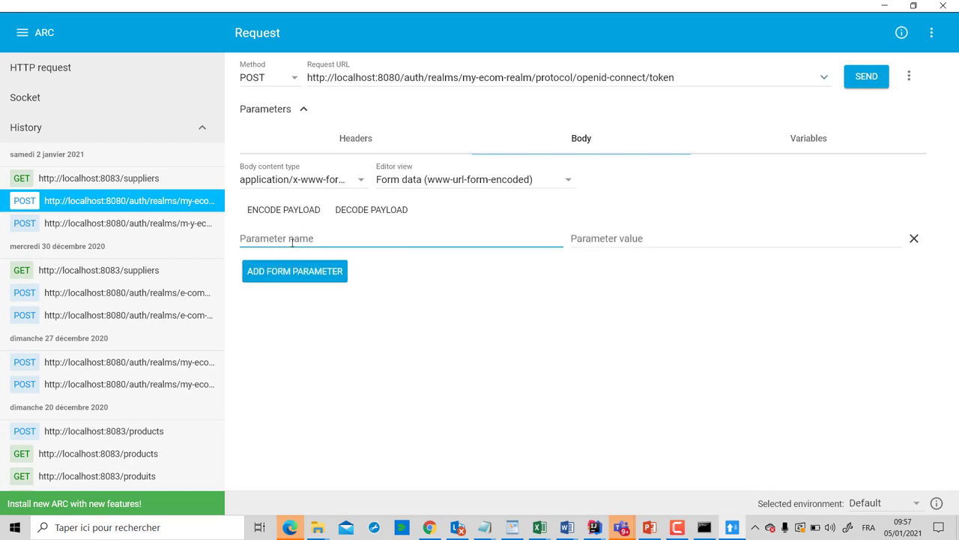
text(username)
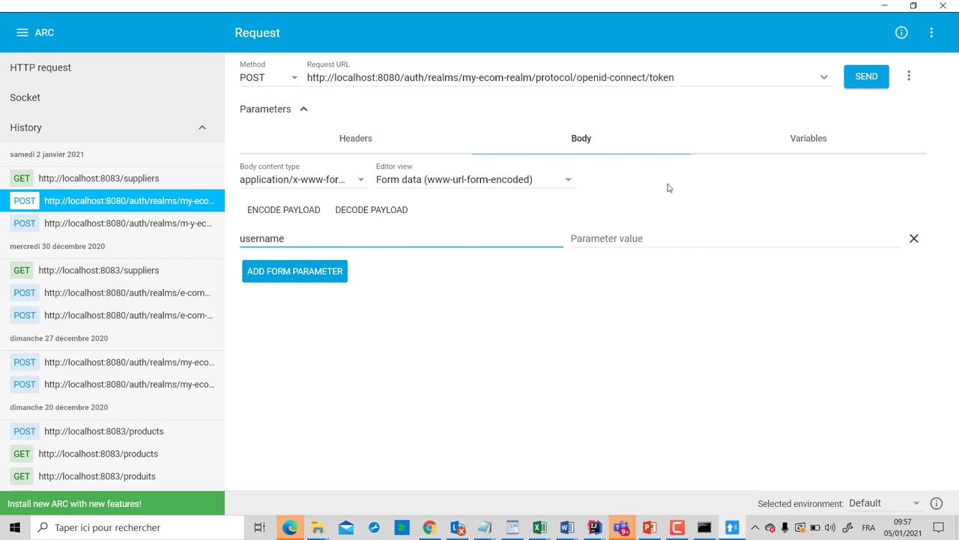
click(633, 239)
text(user1)
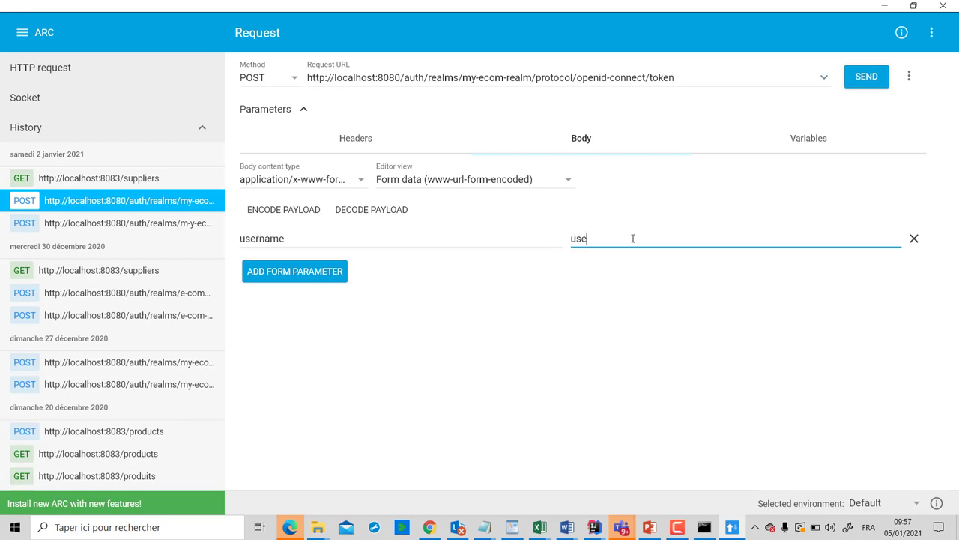
click(336, 271)
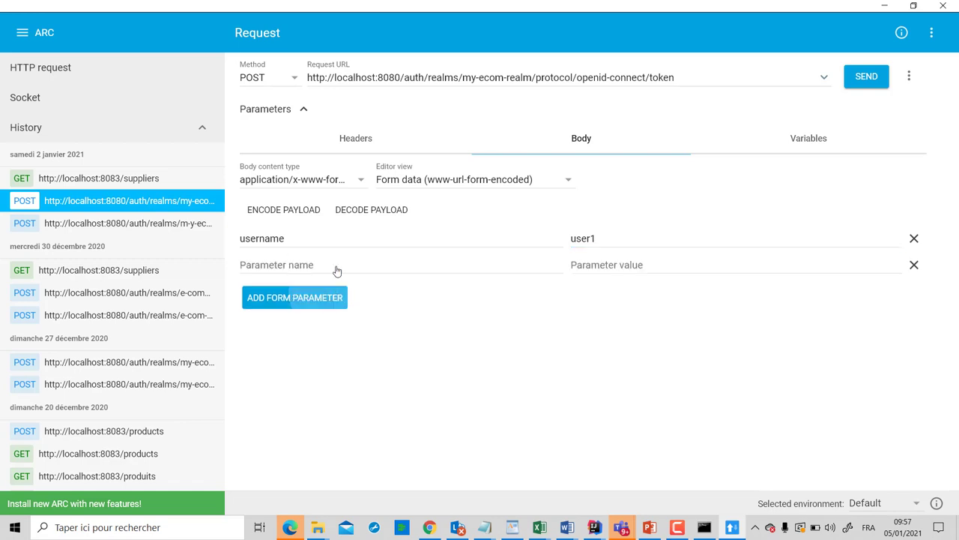
click(307, 264)
text(pasword)
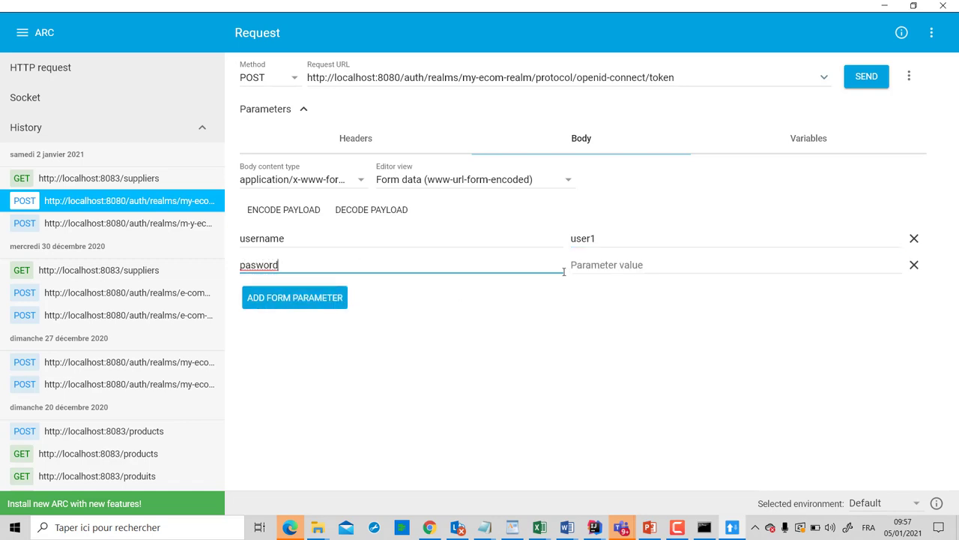
click(251, 265)
text(s)
click(616, 268)
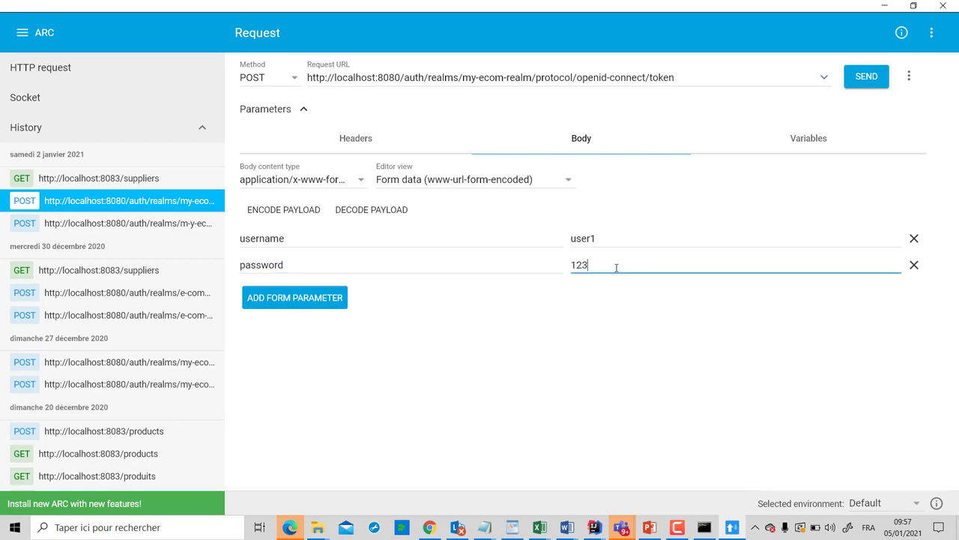
Step: Add form parameters client_id = products-app and gant_type = password
click(311, 304)
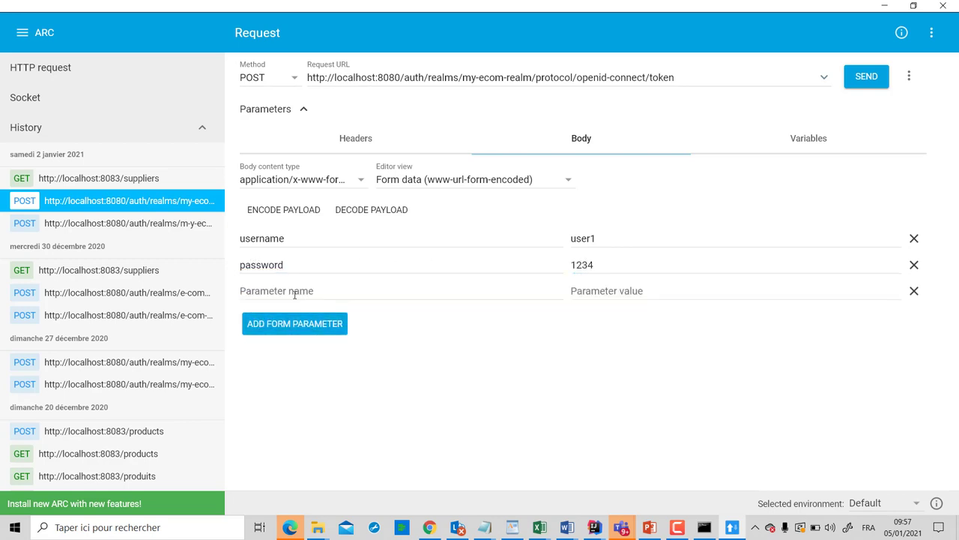
click(294, 293)
text(clien)
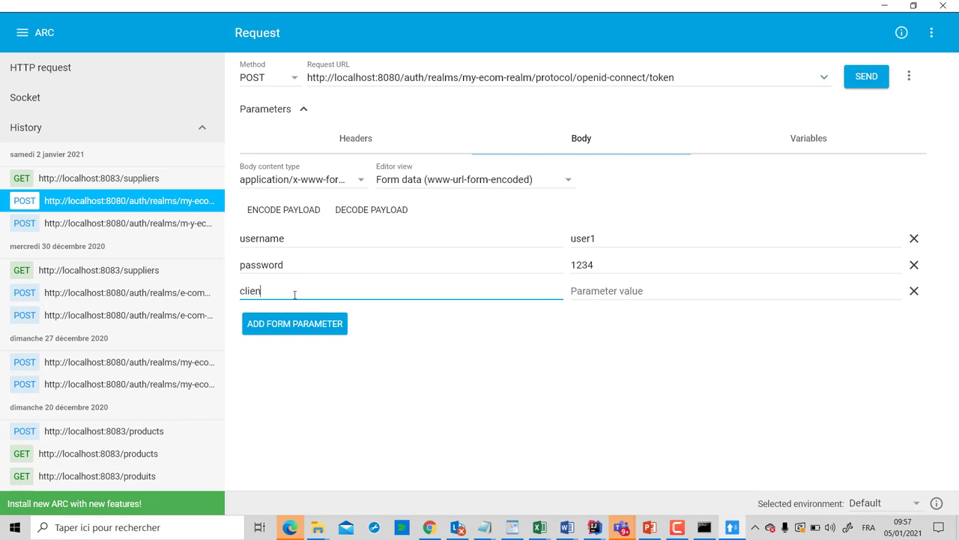
text(t_id)
click(606, 290)
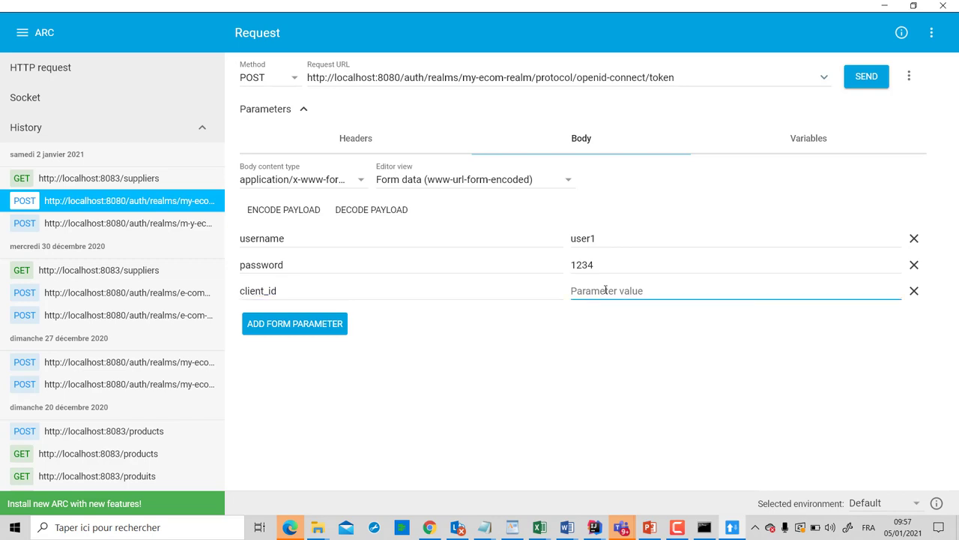
text(products-app)
click(308, 330)
text(cr)
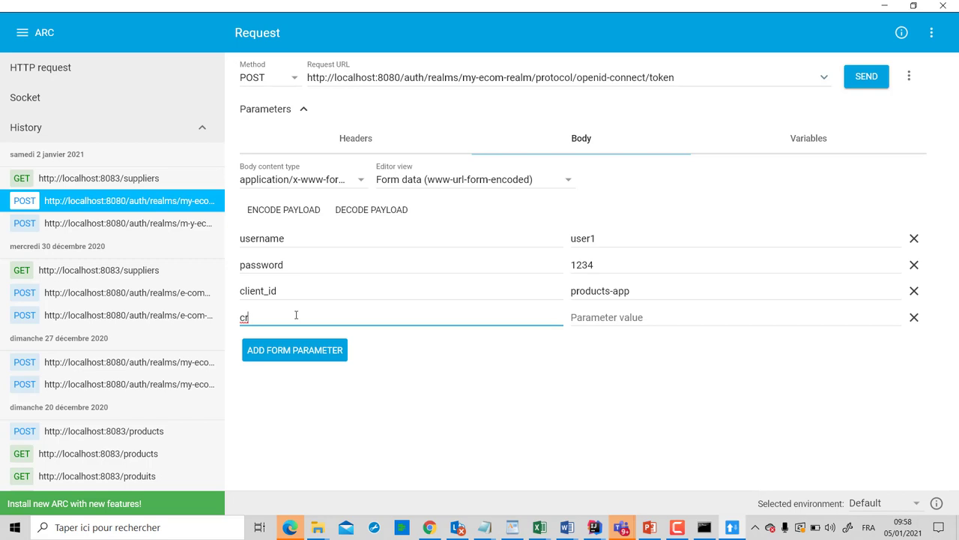
key(BackSpace)
key(BackSpace)
text(gant_type)
click(611, 317)
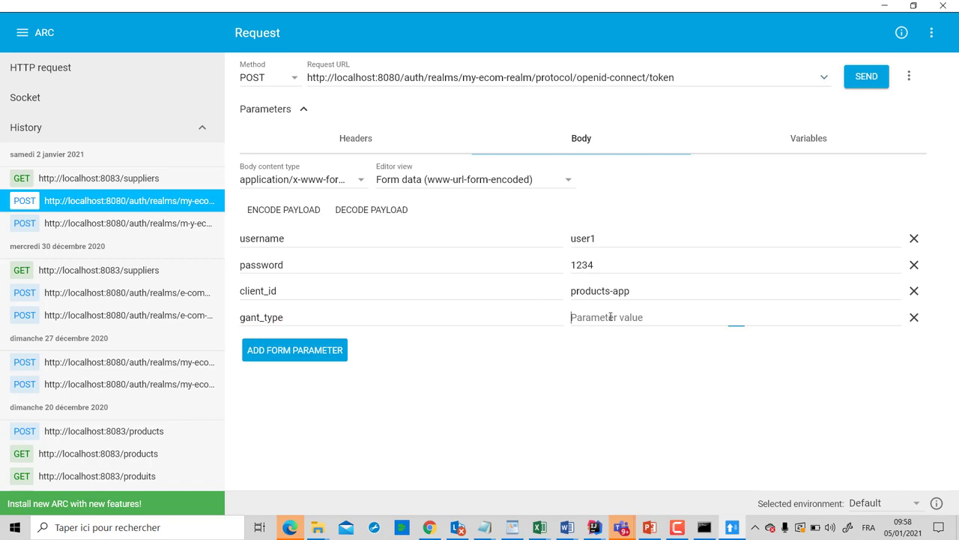
text(pa)
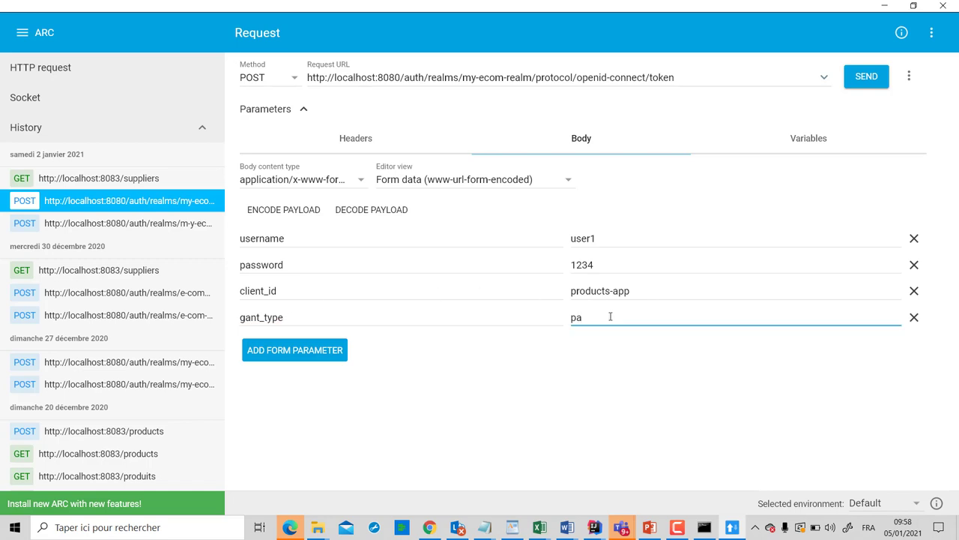
text(ssword)
drag(609, 266, 547, 265)
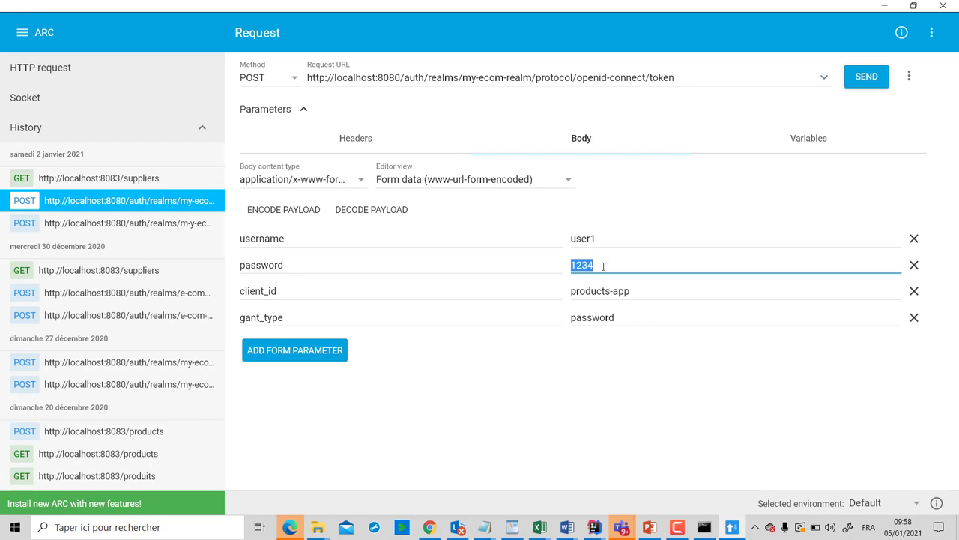
drag(627, 322, 566, 318)
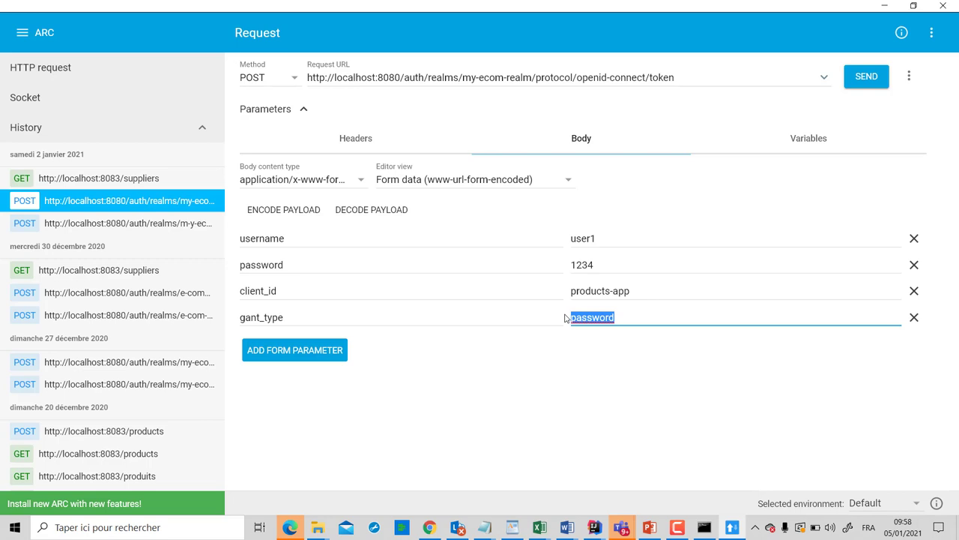
click(622, 317)
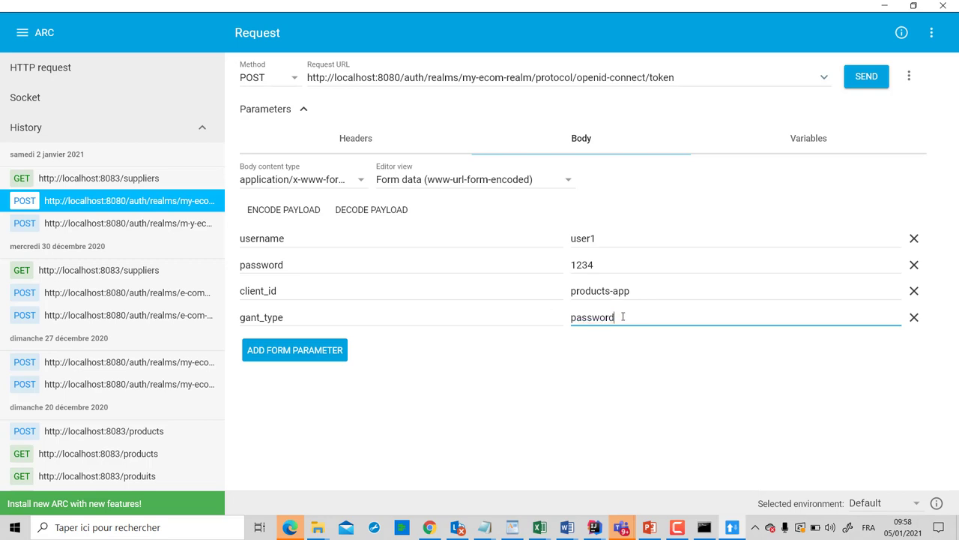
drag(623, 317, 539, 310)
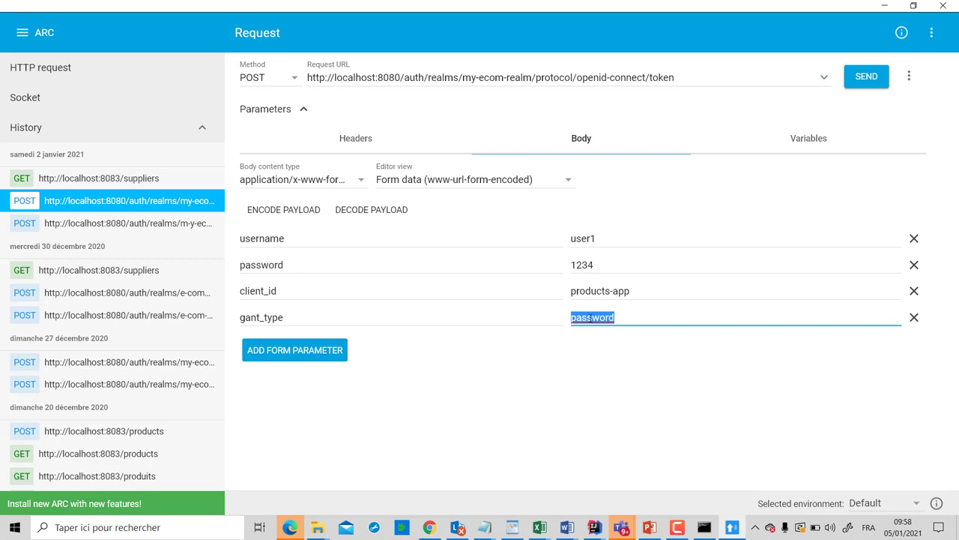
drag(604, 264, 557, 260)
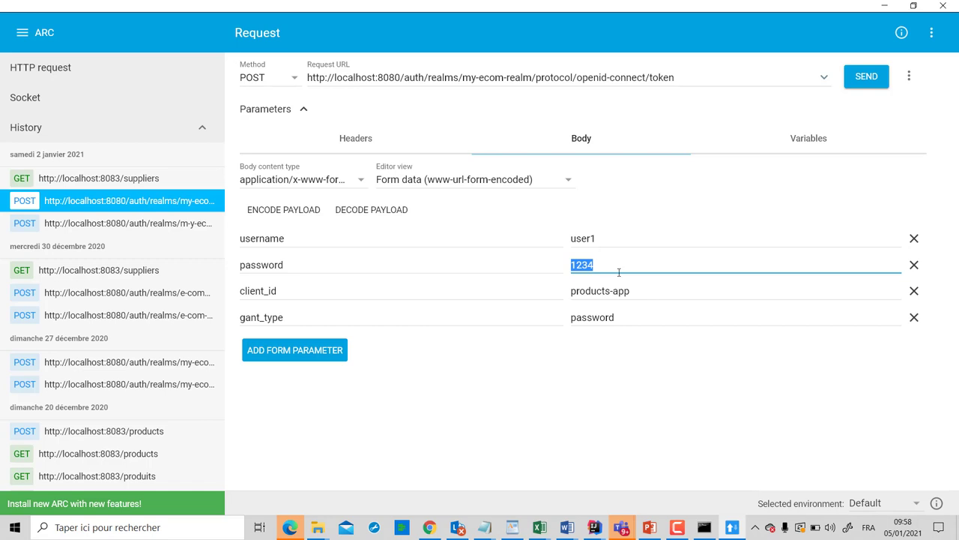
drag(621, 319, 573, 317)
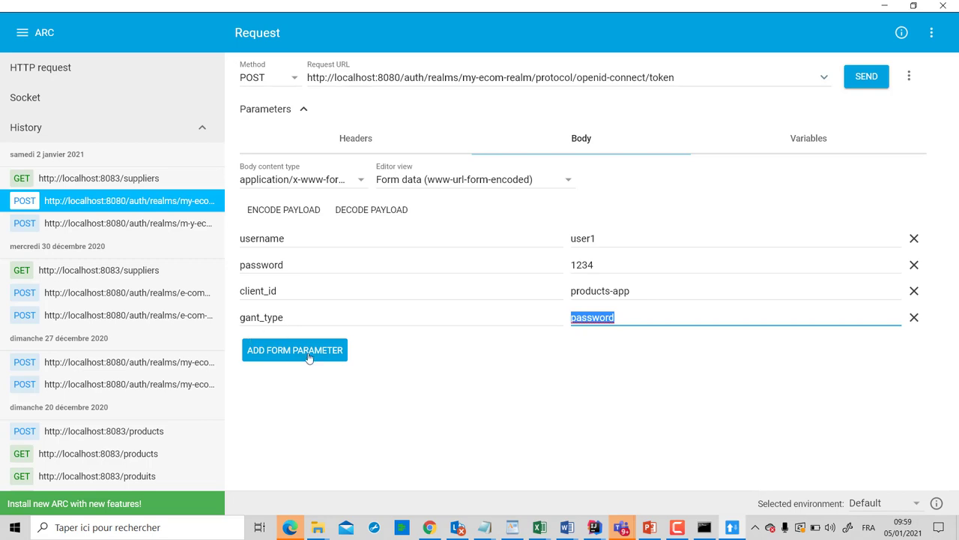
Step: Send the token request and correct the misspelled gant_type name to grant_type
click(864, 81)
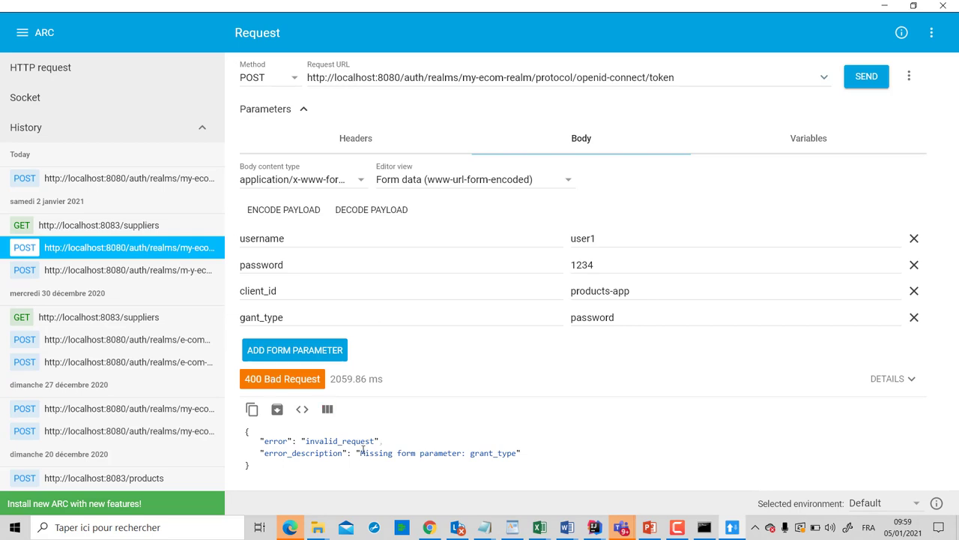
double_click(477, 456)
click(245, 318)
text(r)
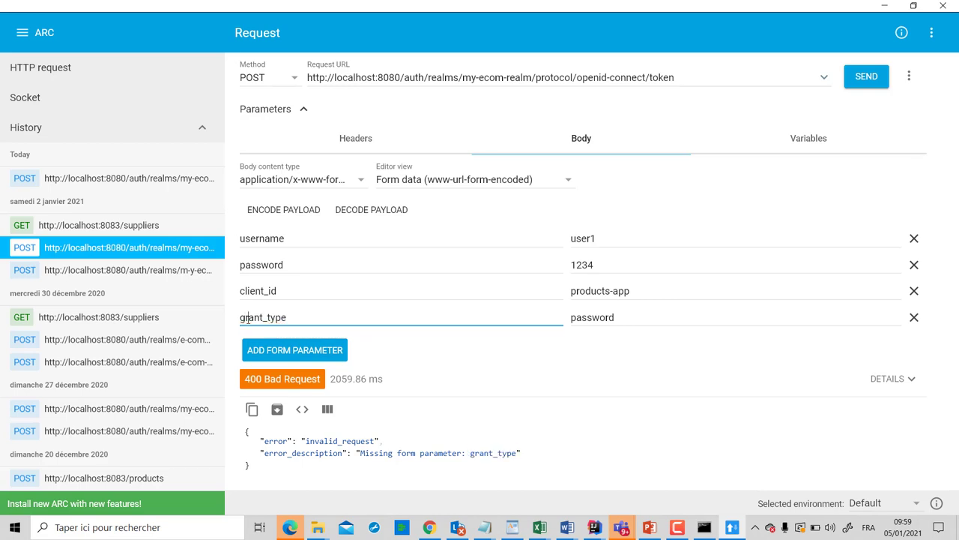
Step: Resend the token request and select the returned access_token value
click(868, 78)
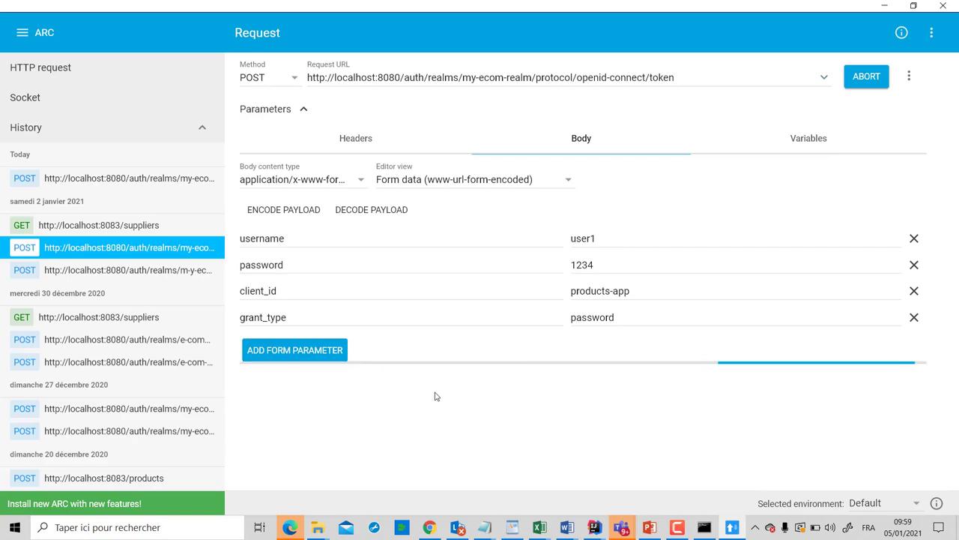
scroll(436, 396, down, 3)
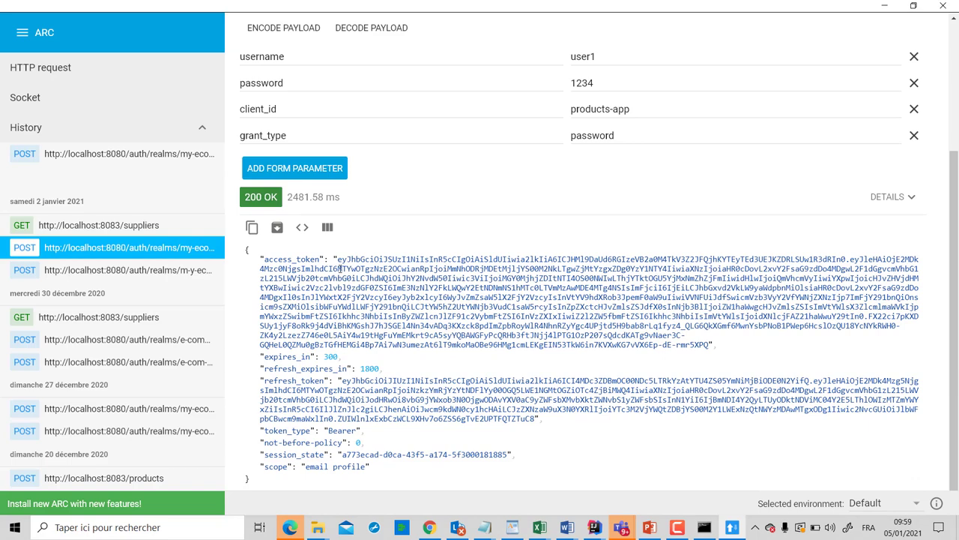
drag(337, 262, 710, 346)
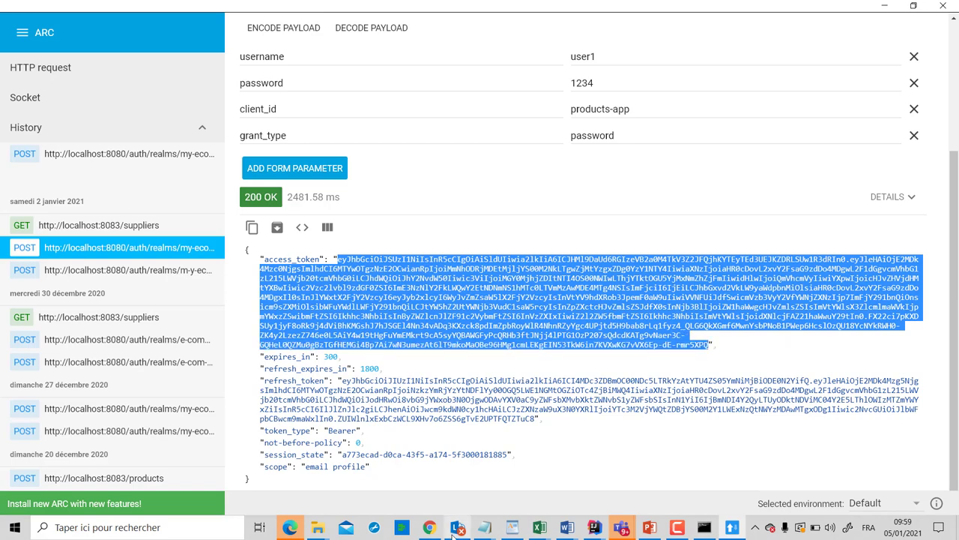
Step: Open jwt.io in a new tab and paste the access token into the Encoded box
click(430, 527)
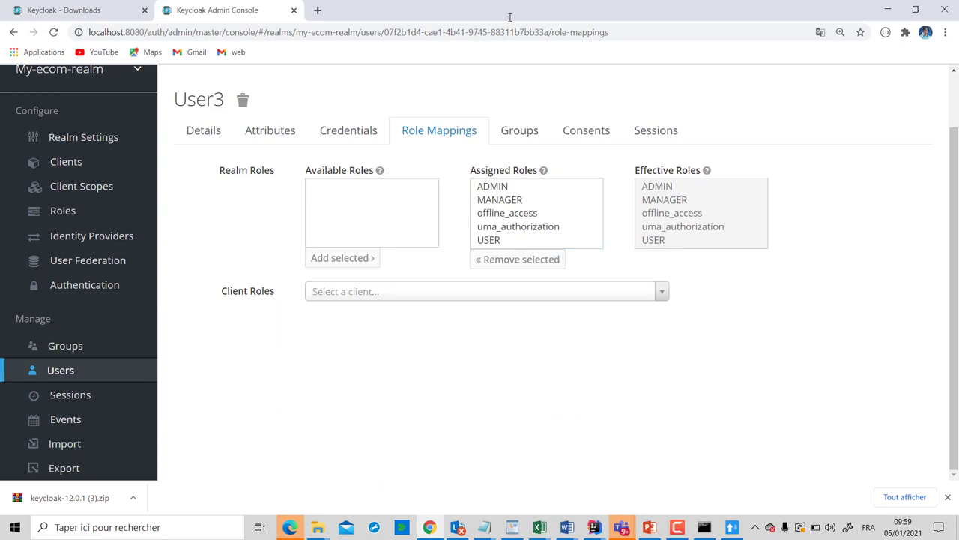
click(317, 11)
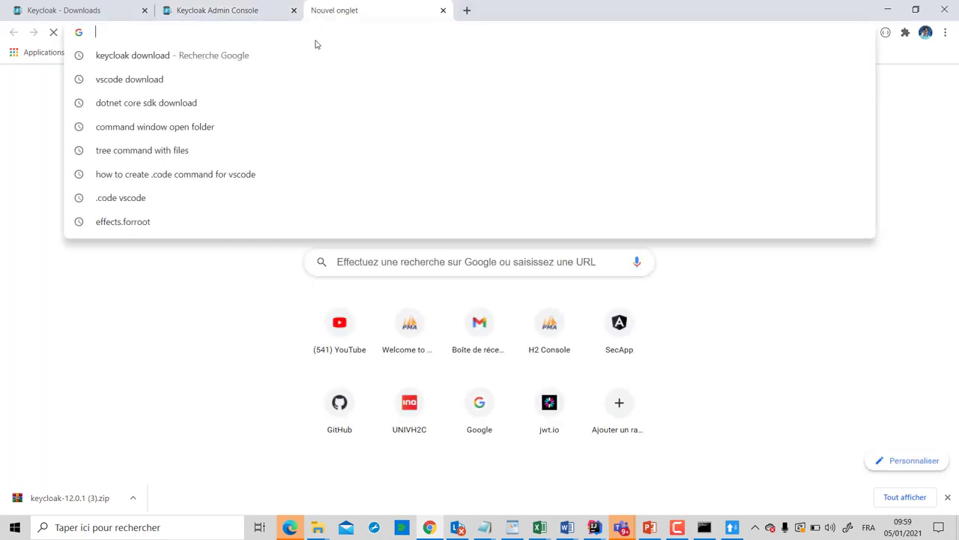
text(jwt.io)
key(Return)
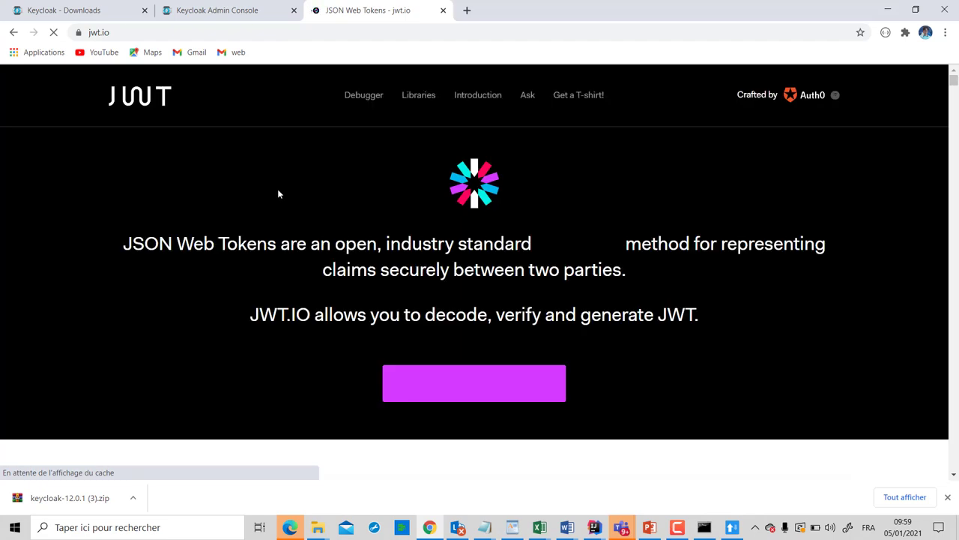
scroll(278, 195, down, 4)
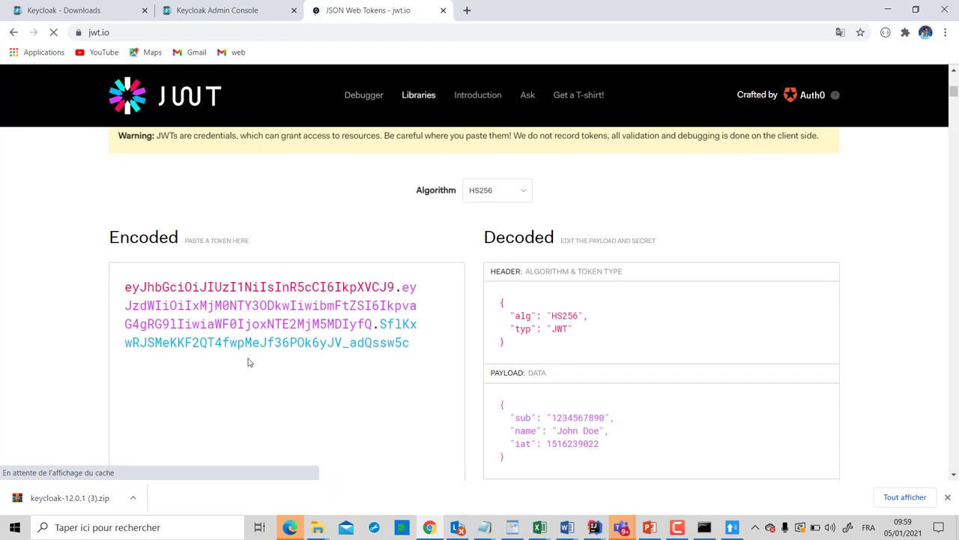
click(249, 363)
key(ctrl+a)
key(ctrl+v)
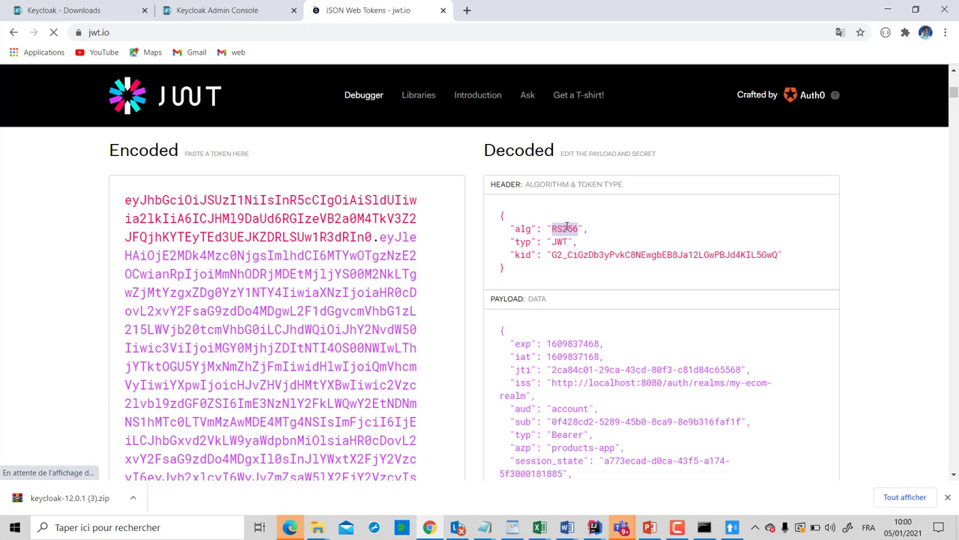
Step: Inspect the payload's realm roles USER, offline_access and uma_authorization, then return to ARC
scroll(583, 273, down, 2)
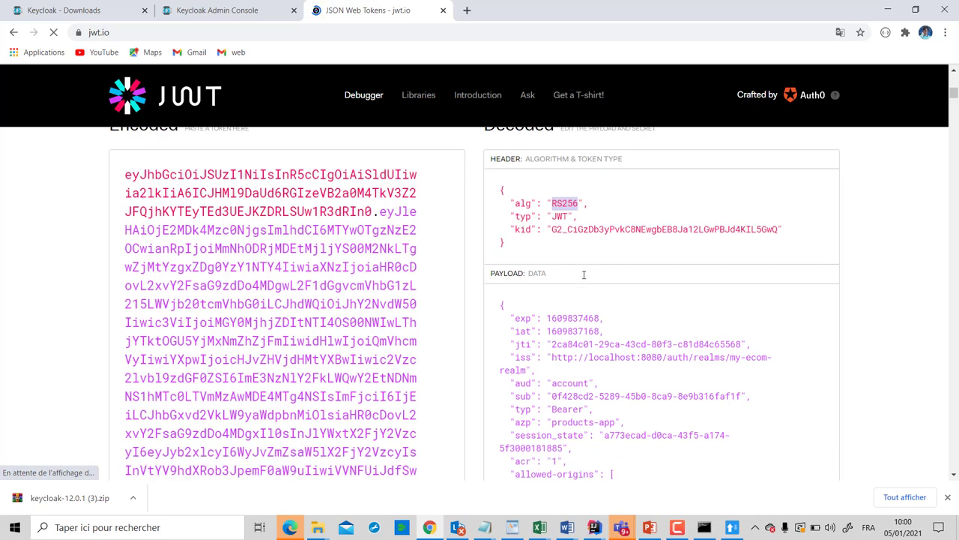
mouse_move(575, 247)
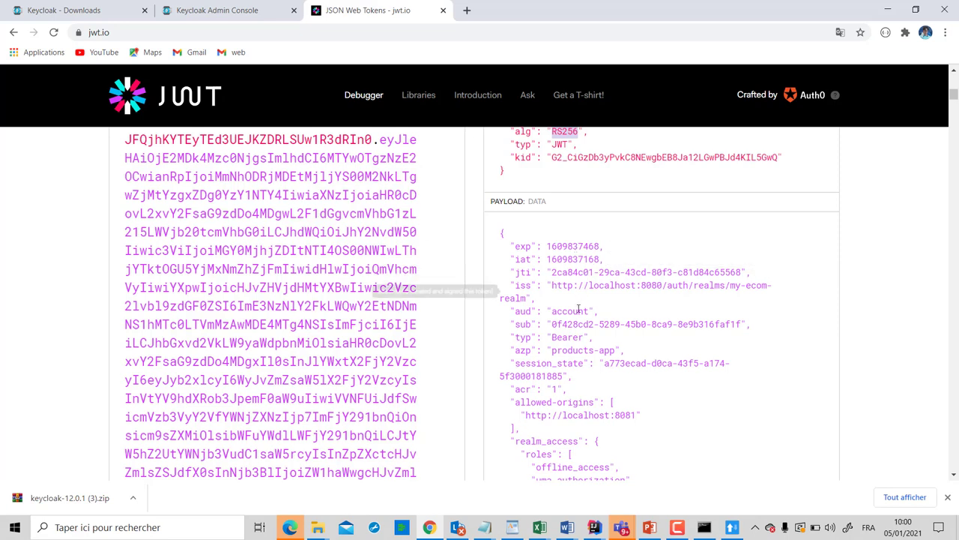
scroll(579, 310, down, 1)
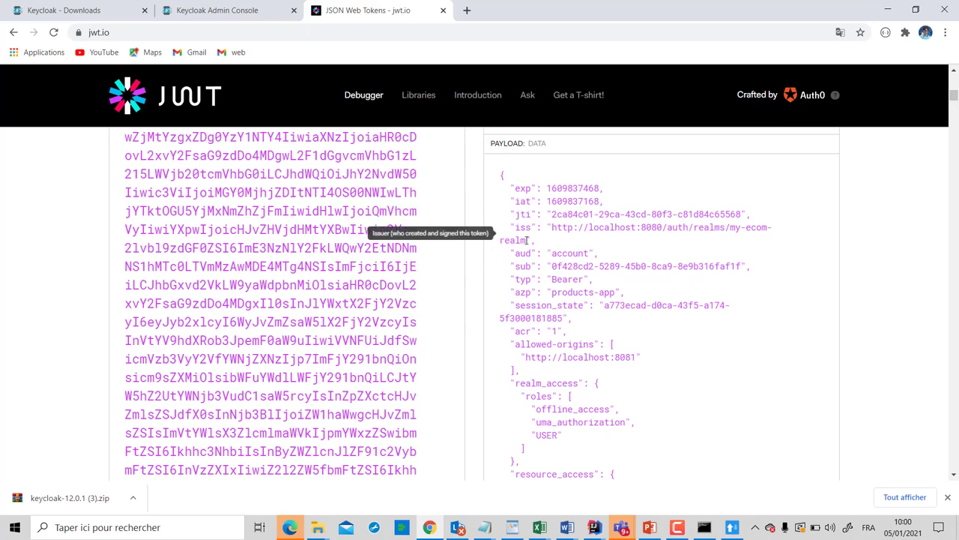
scroll(527, 300, down, 2)
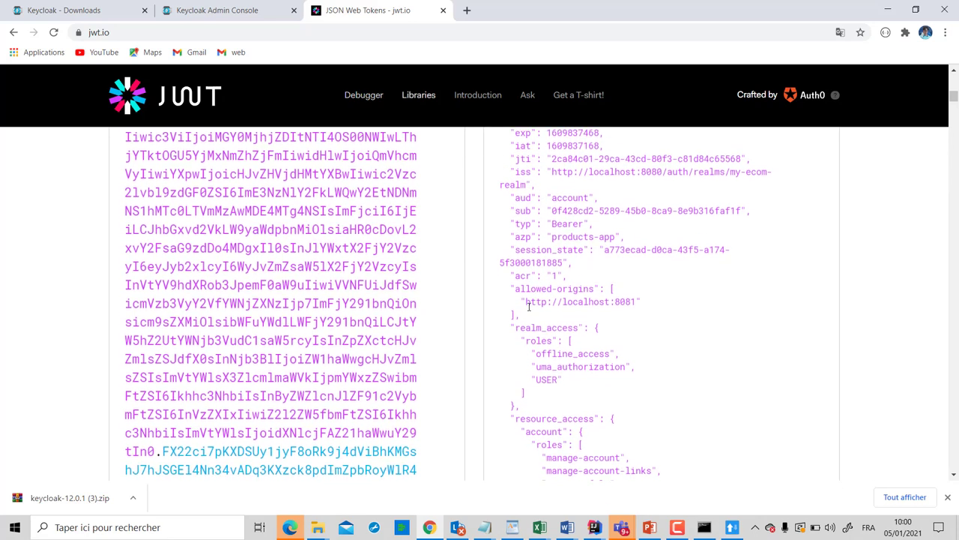
scroll(528, 306, down, 2)
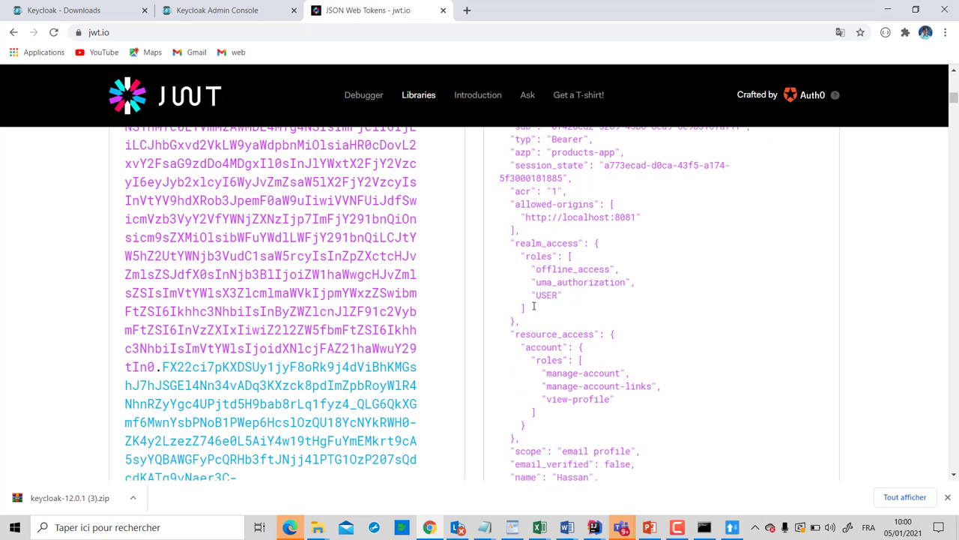
double_click(551, 295)
scroll(551, 295, down, 1)
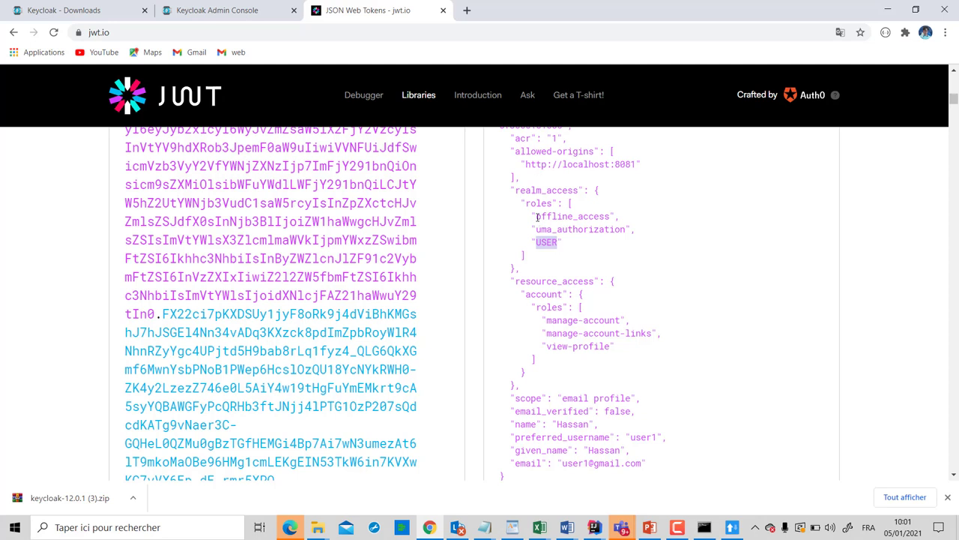
drag(537, 217, 641, 224)
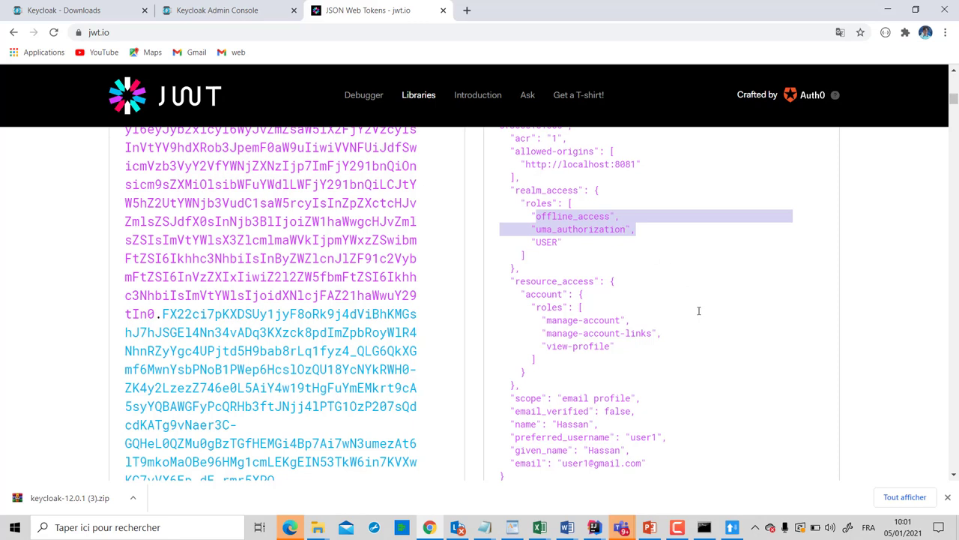
scroll(698, 309, down, 2)
scroll(699, 311, down, 4)
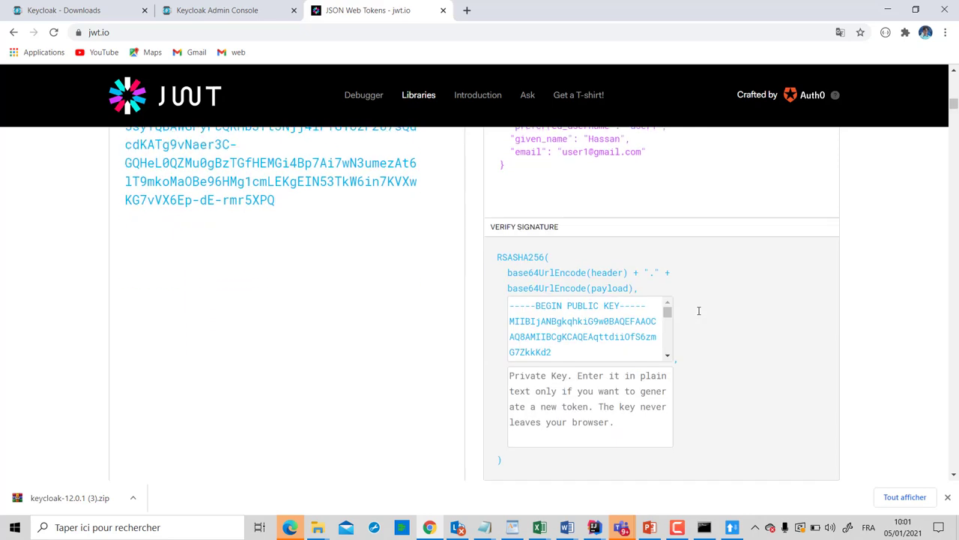
scroll(698, 311, up, 3)
scroll(699, 310, up, 5)
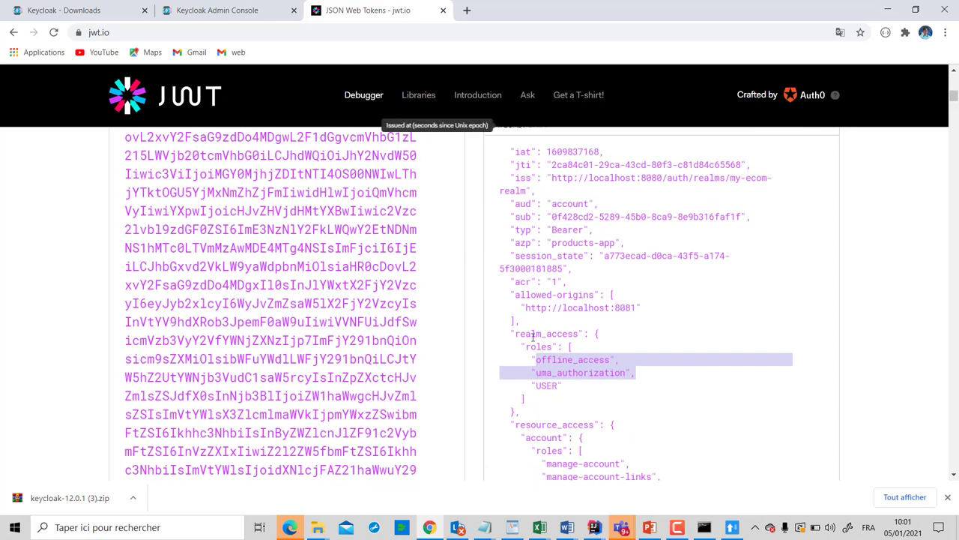
click(732, 528)
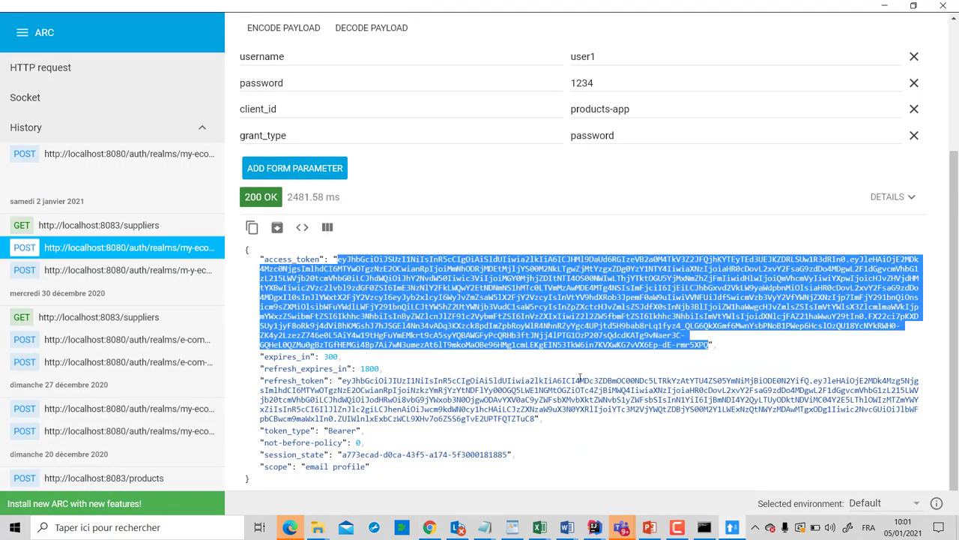
Step: Copy the refresh_token value from ARC and paste it into jwt.io's Encoded box
click(344, 382)
drag(344, 382, 561, 421)
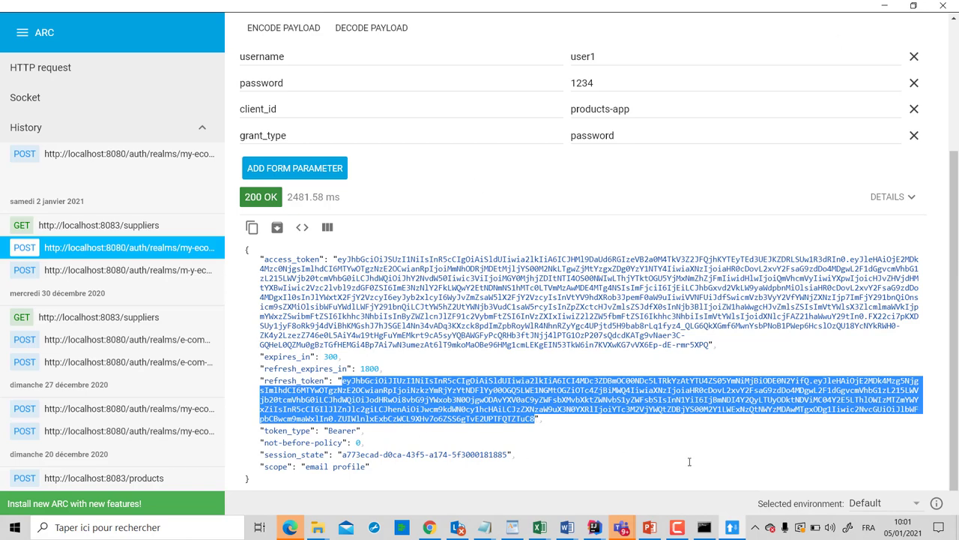
click(733, 529)
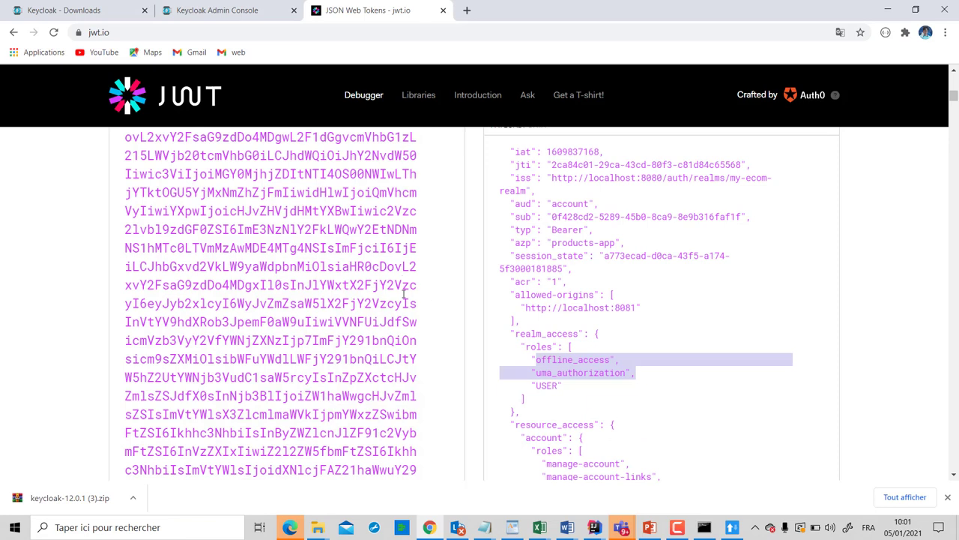
key(ctrl+a)
key(ctrl+v)
Step: Review the decoded HS256 Refresh token, then go to the Keycloak Downloads tab
scroll(352, 287, up, 2)
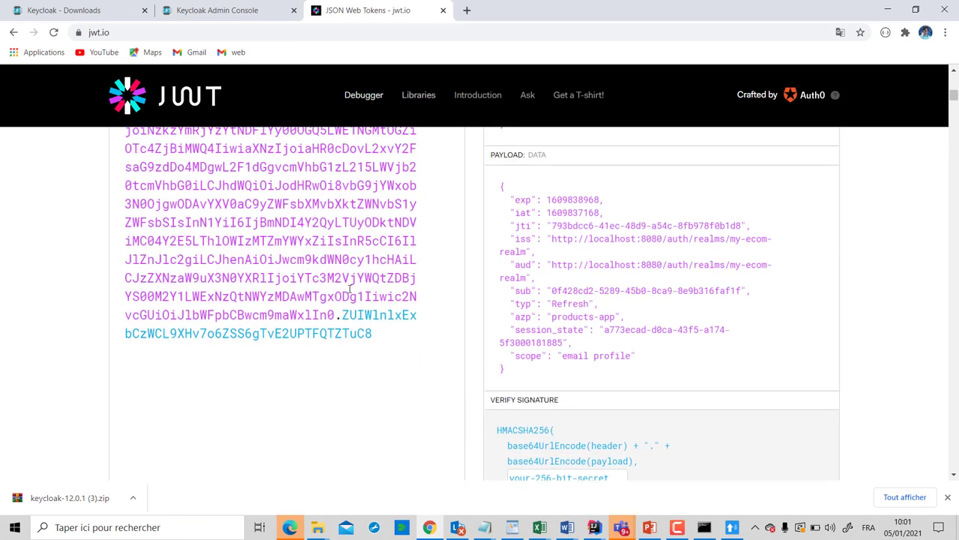
mouse_move(586, 316)
scroll(586, 317, down, 1)
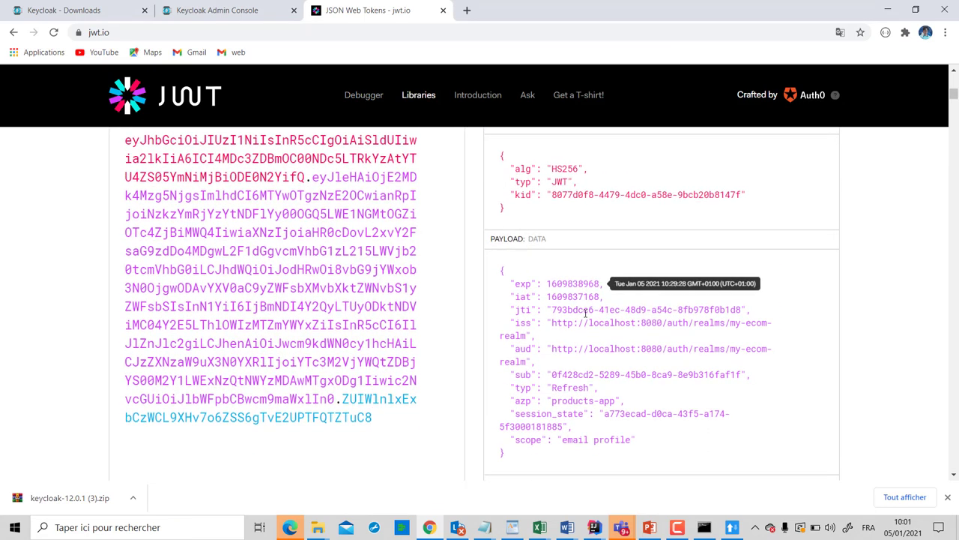
mouse_move(566, 165)
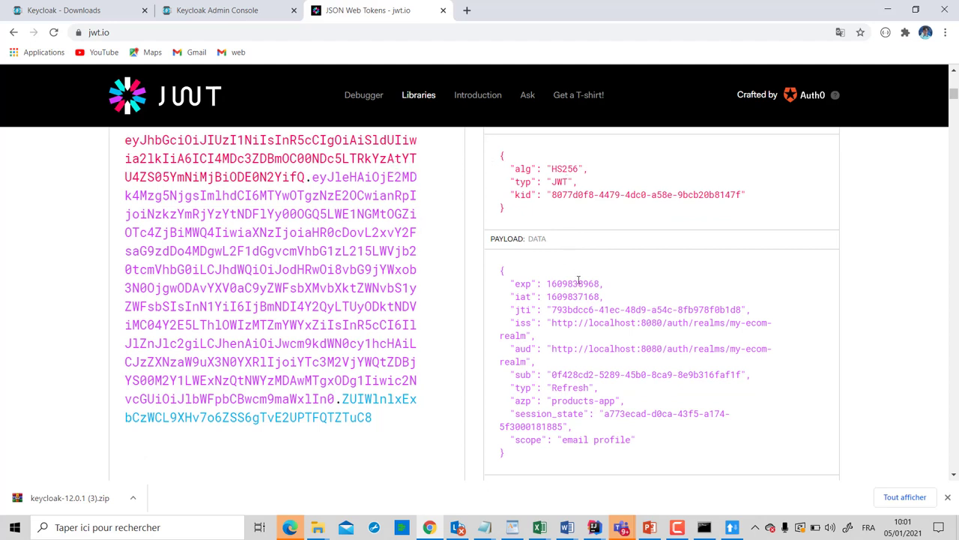
mouse_move(575, 284)
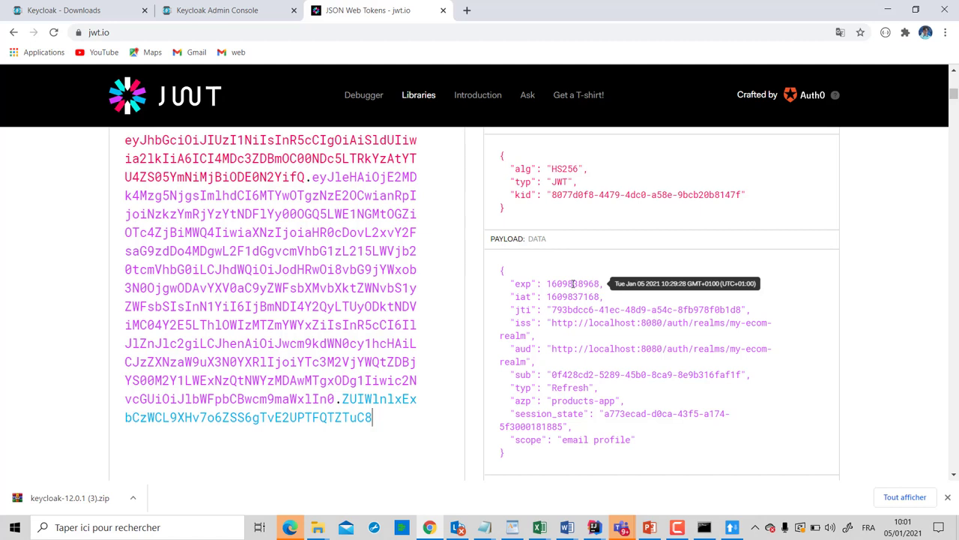
click(97, 14)
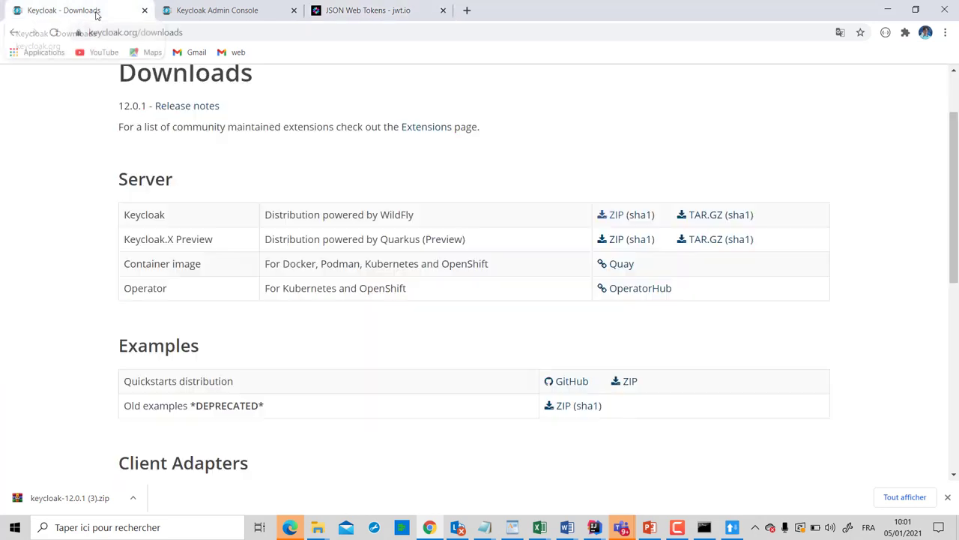
Step: Open the Tokens settings of my-ecom-realm in the Keycloak Admin Console
click(189, 11)
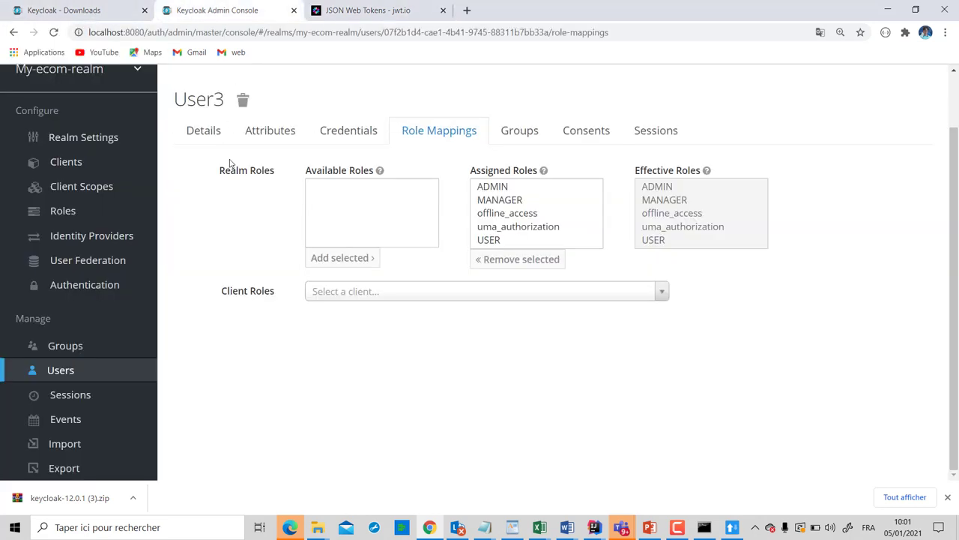
scroll(231, 164, up, 2)
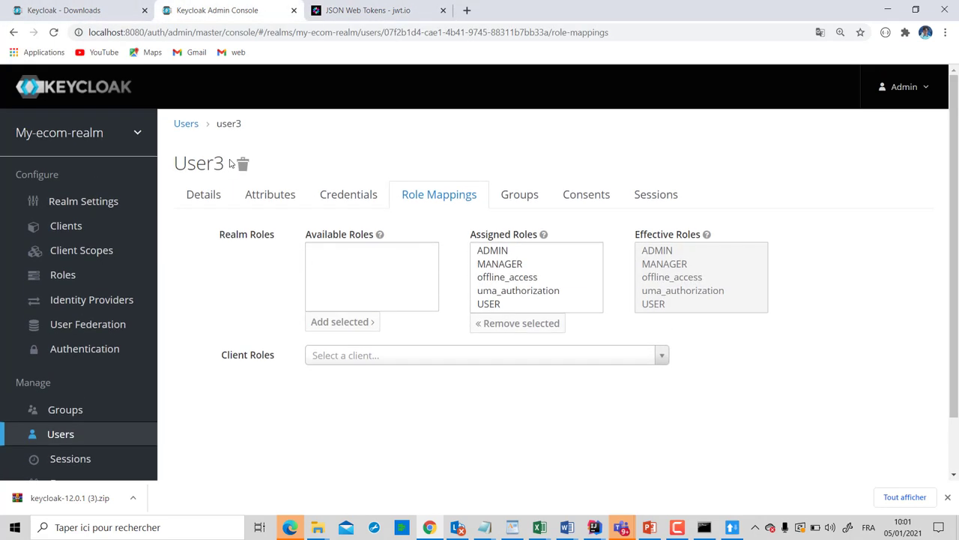
click(99, 208)
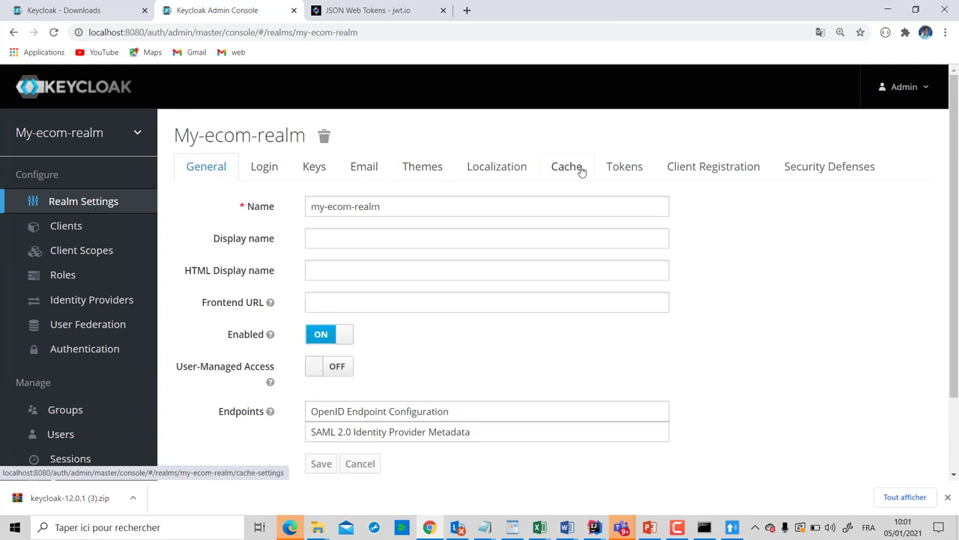
click(619, 167)
scroll(653, 218, down, 2)
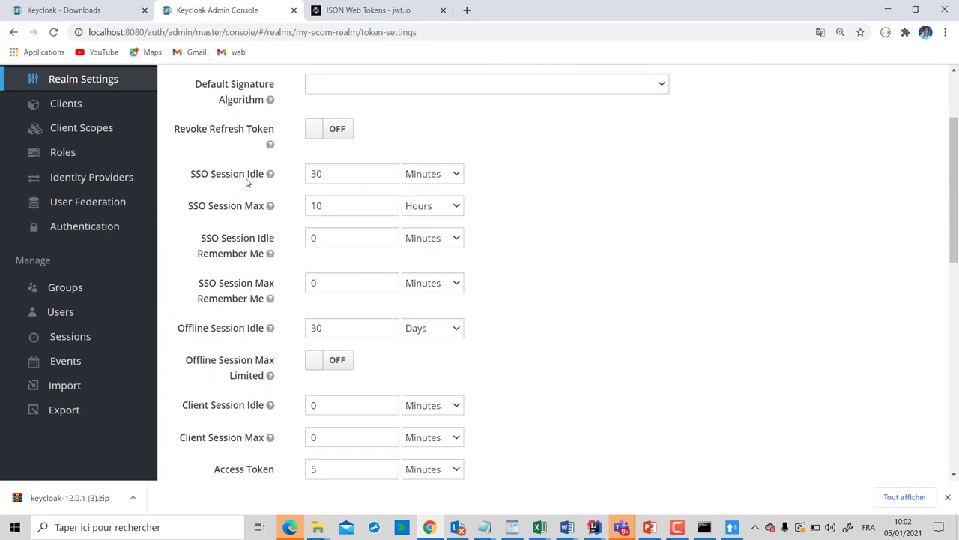
Step: Set SSO Session Idle to 60 and Access Token Lifespan to 15, then save
double_click(341, 177)
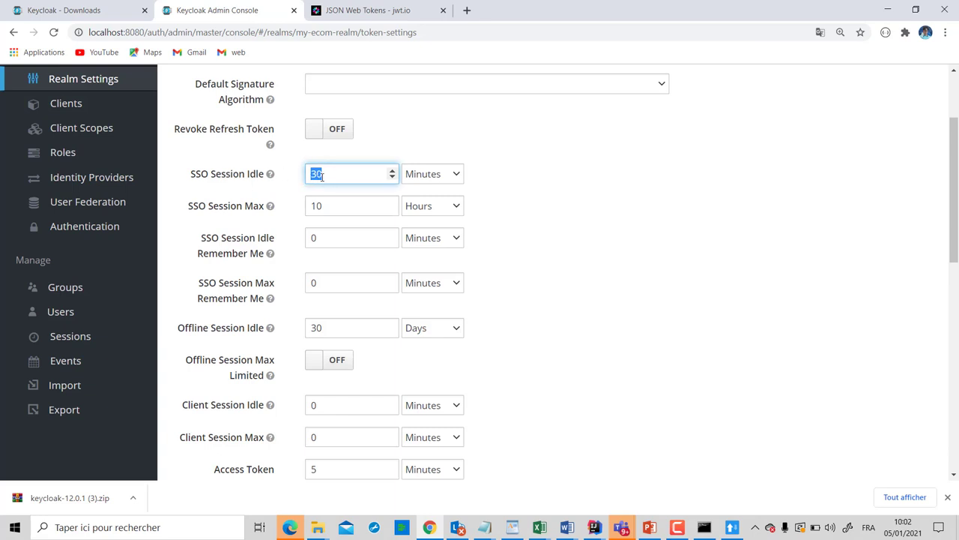
text(60)
scroll(321, 176, down, 1)
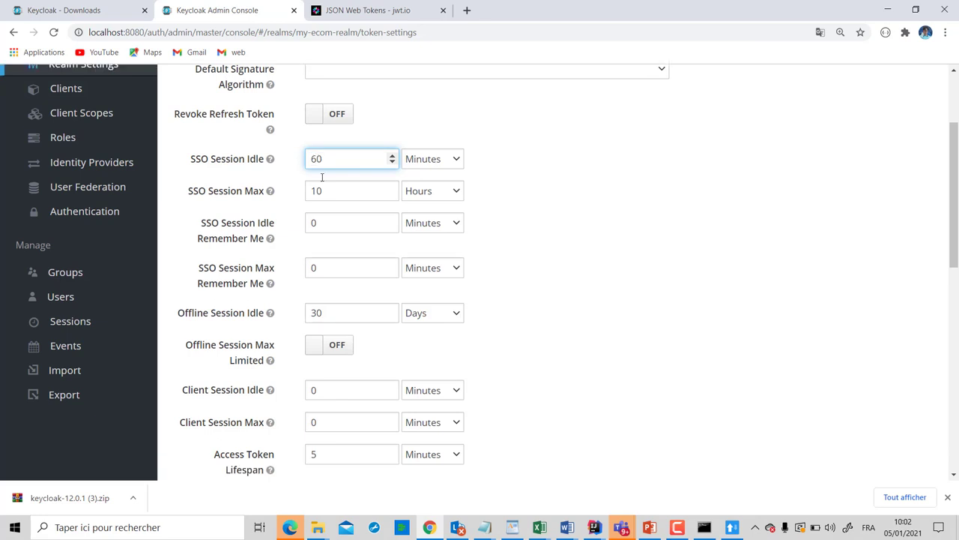
scroll(322, 177, down, 1)
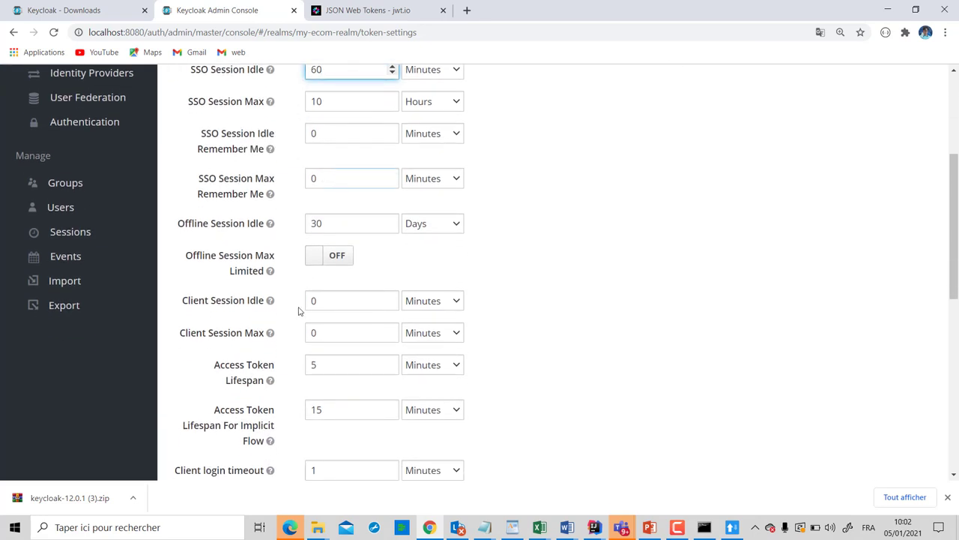
scroll(300, 310, down, 2)
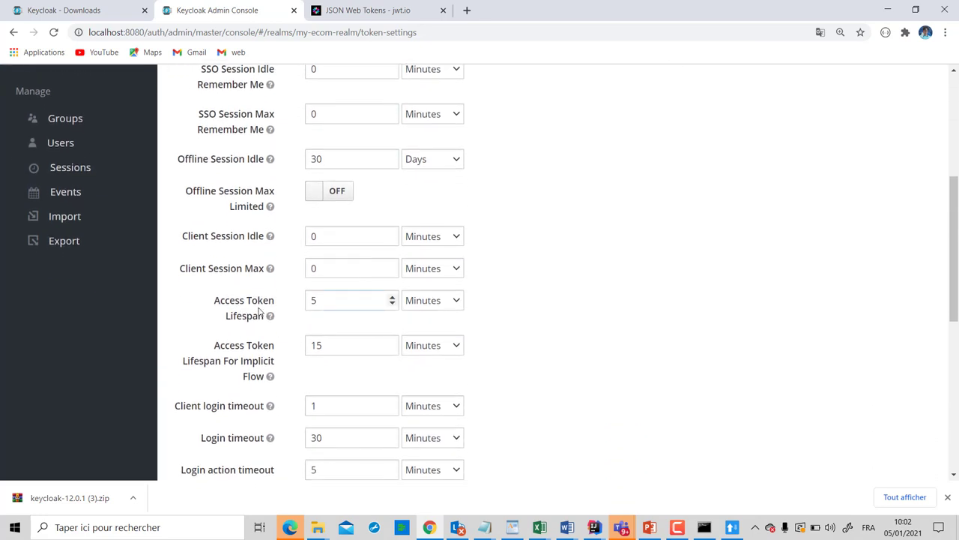
drag(324, 300, 300, 302)
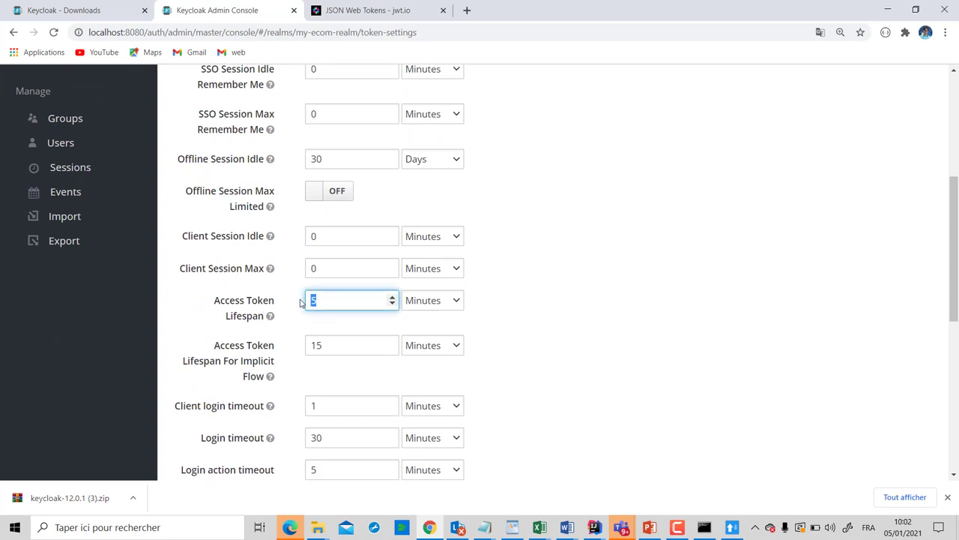
text(15)
scroll(300, 304, down, 5)
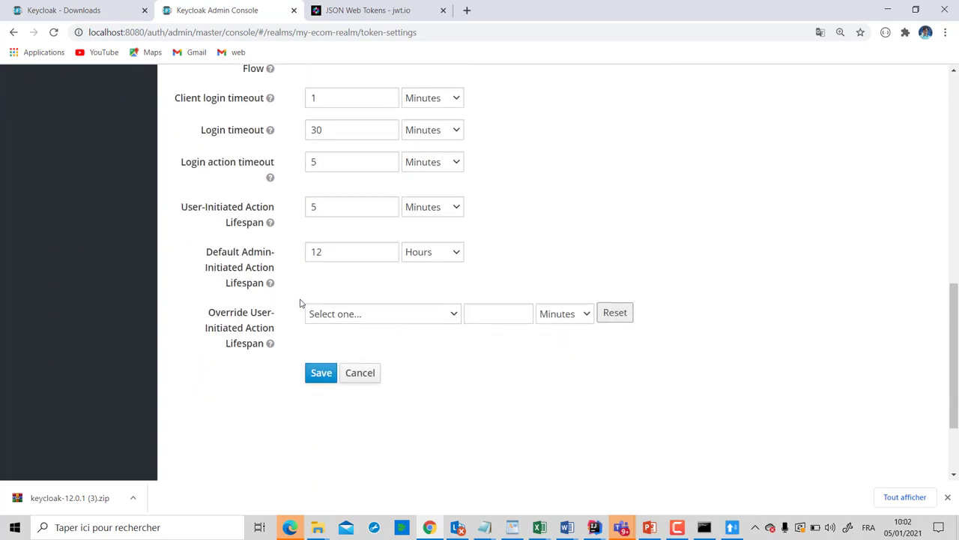
click(322, 259)
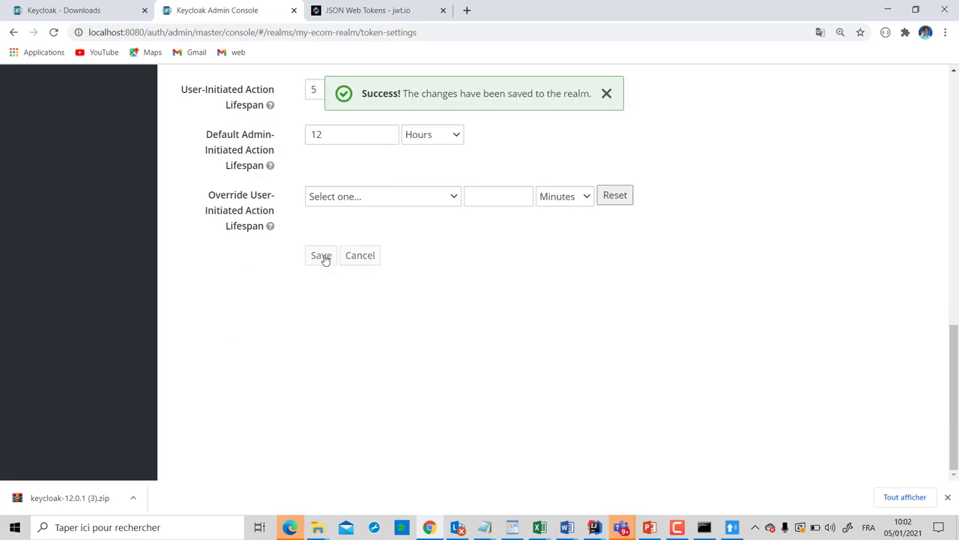
click(732, 527)
scroll(500, 184, up, 3)
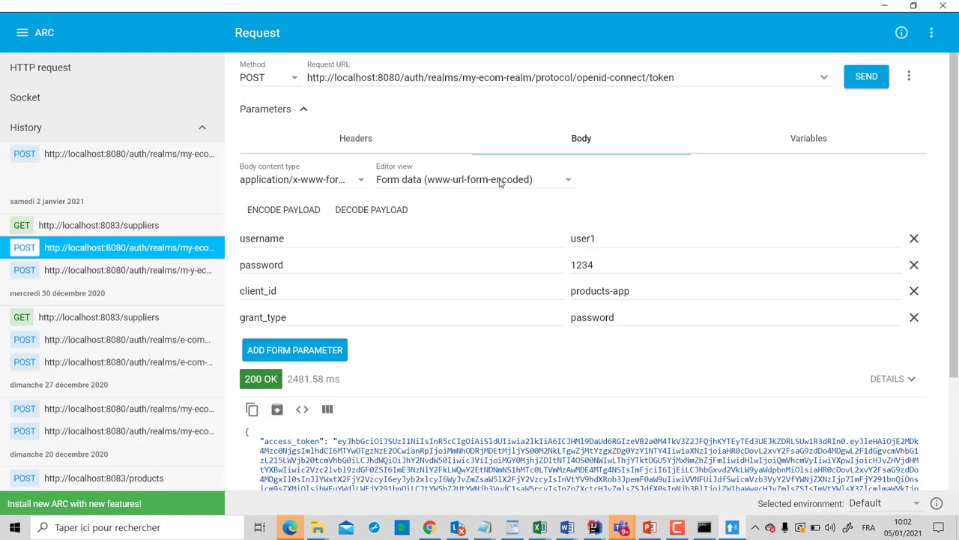
Step: Change the username to user2, resend the token request, and select the new access_token
click(635, 238)
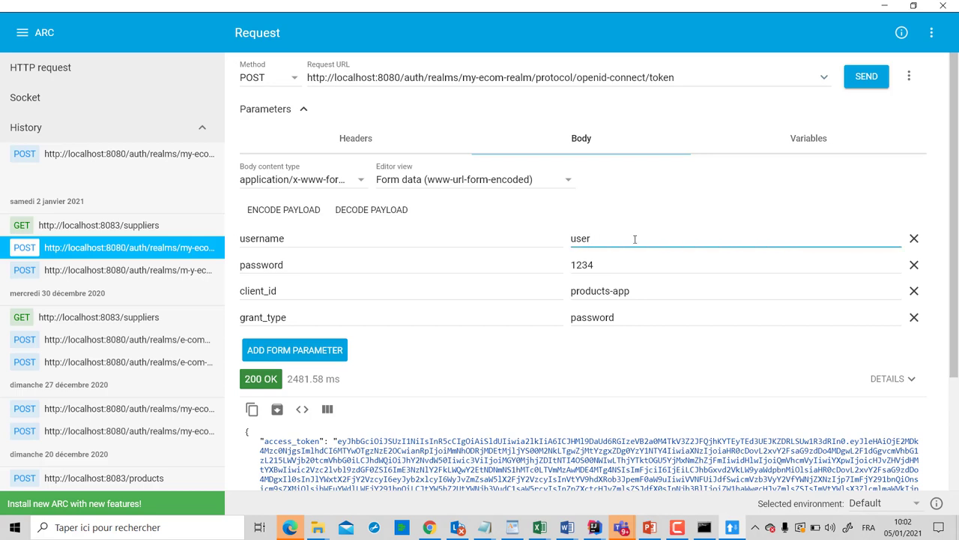
text(2)
click(870, 79)
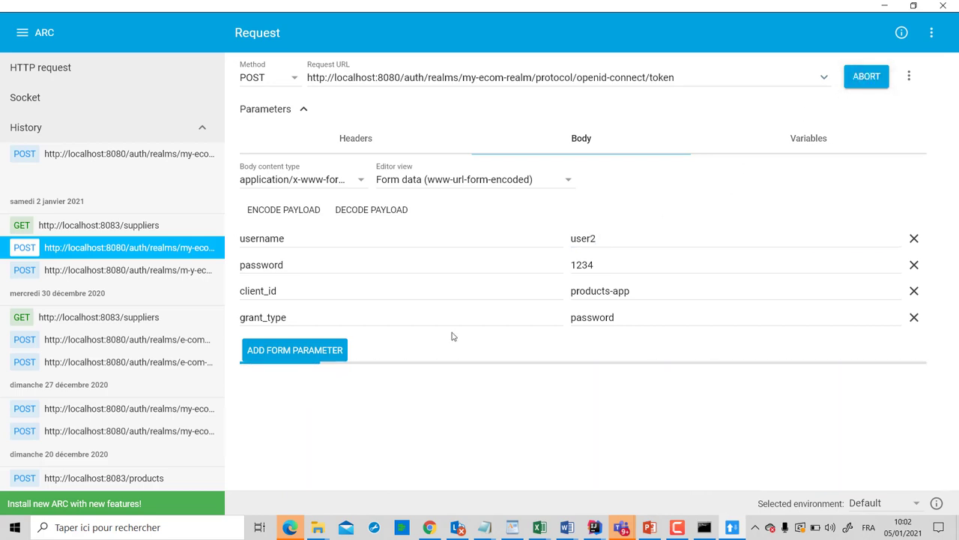
scroll(446, 330, down, 5)
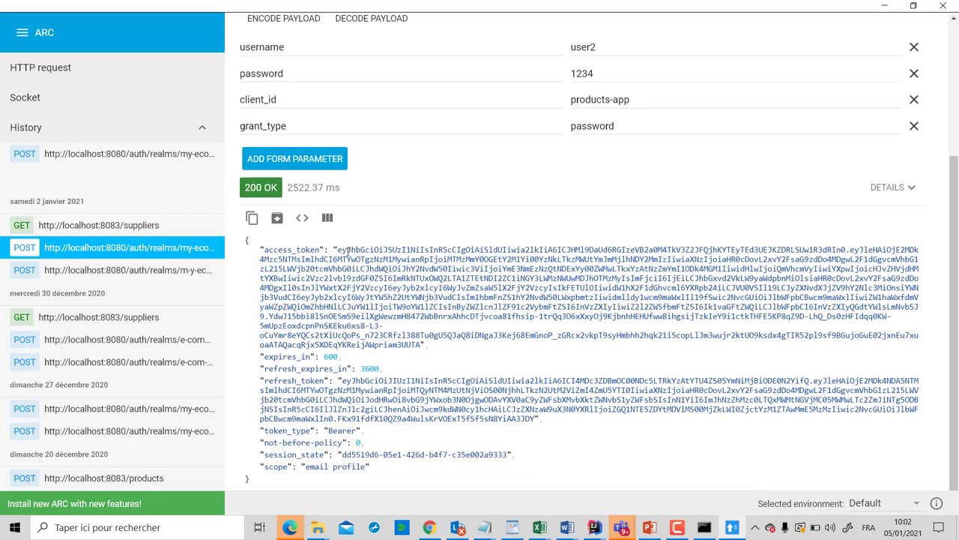
drag(337, 248, 421, 345)
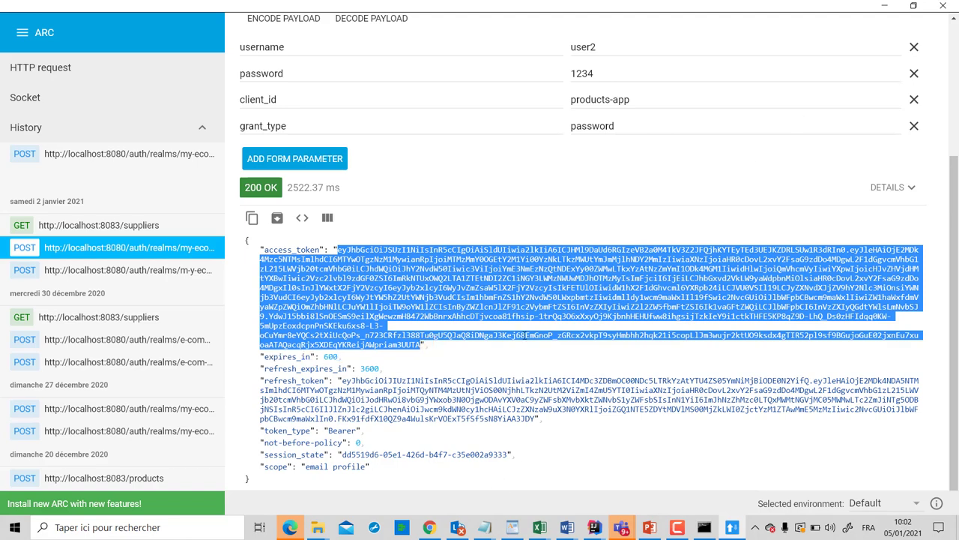
click(429, 527)
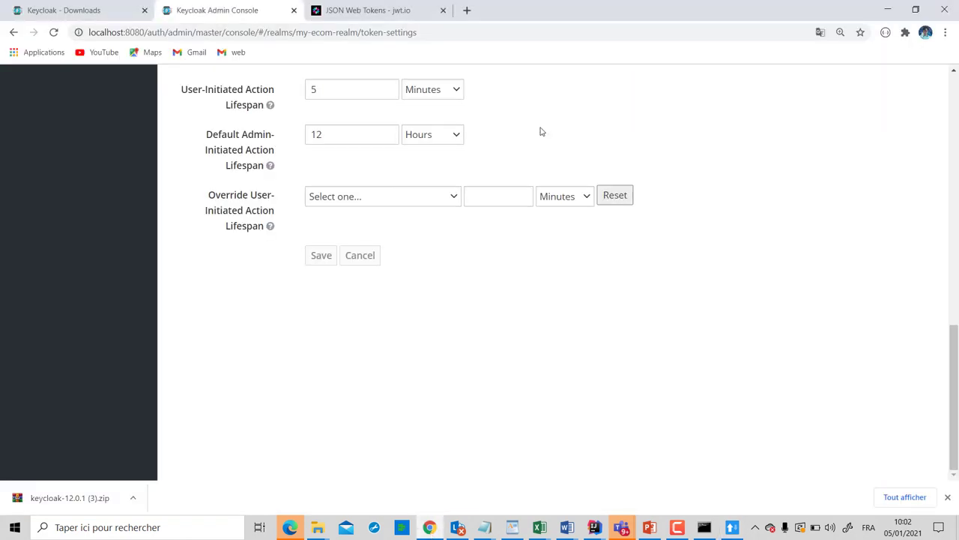
Step: Decode user2's new access token on jwt.io
click(384, 12)
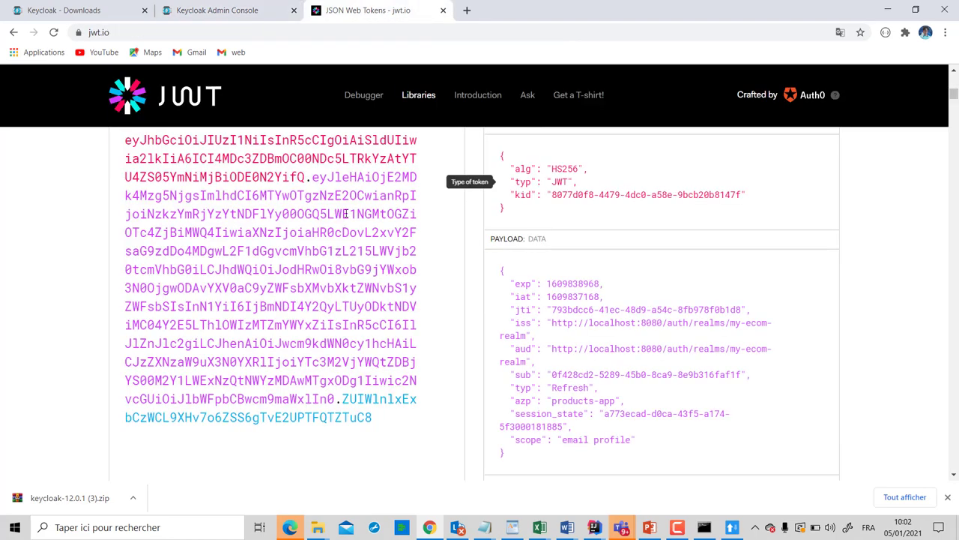
triple_click(345, 214)
key(ctrl+v)
scroll(320, 298, up, 3)
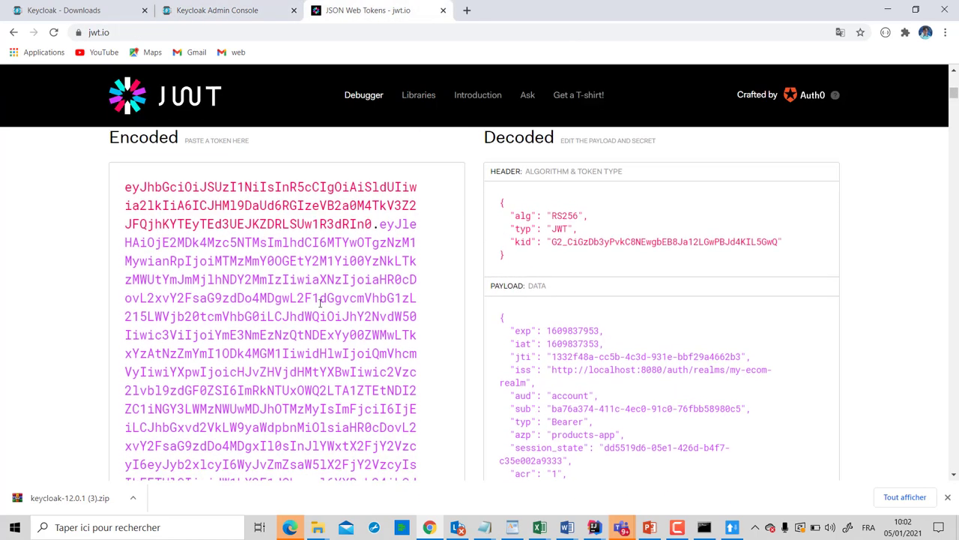
scroll(500, 332, down, 2)
mouse_move(575, 255)
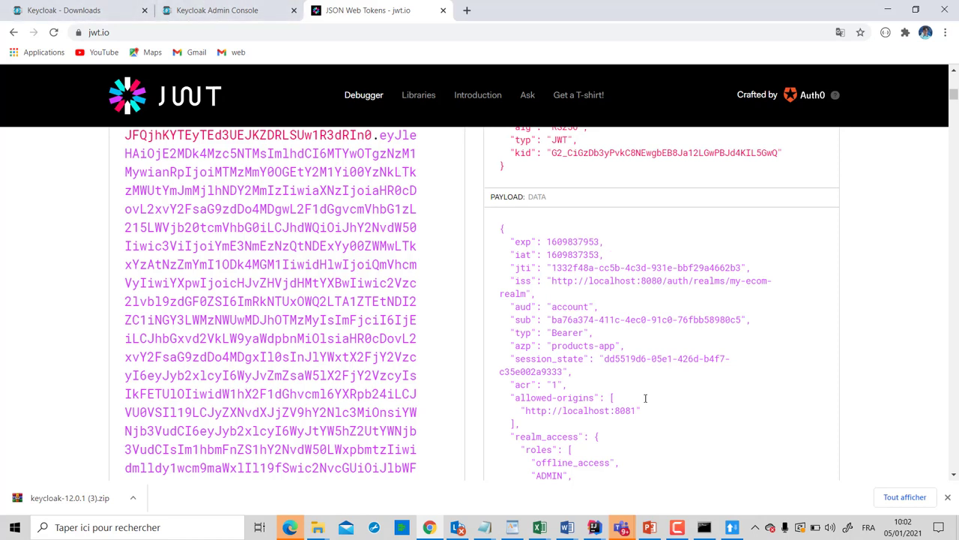
Step: Copy user2's refresh_token from ARC and decode it on jwt.io
click(732, 527)
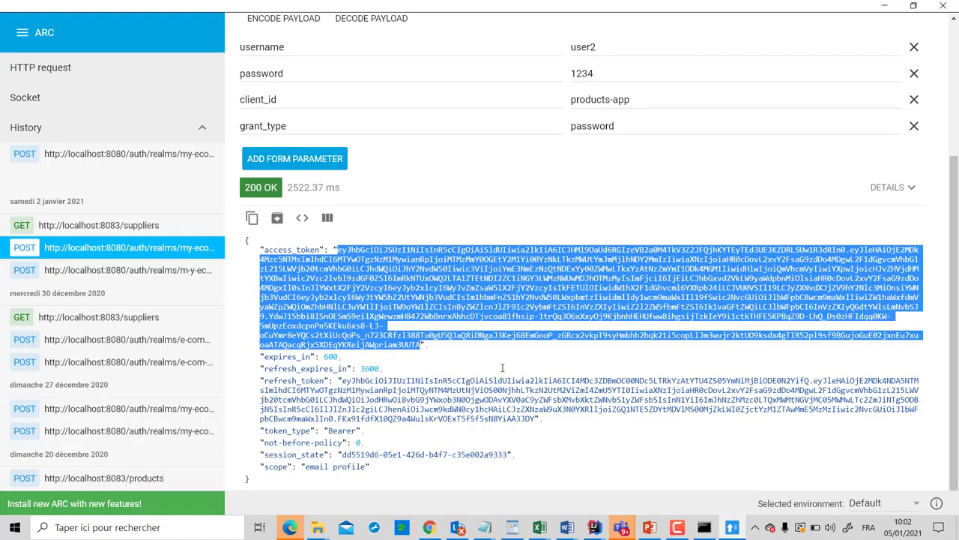
drag(341, 380, 534, 417)
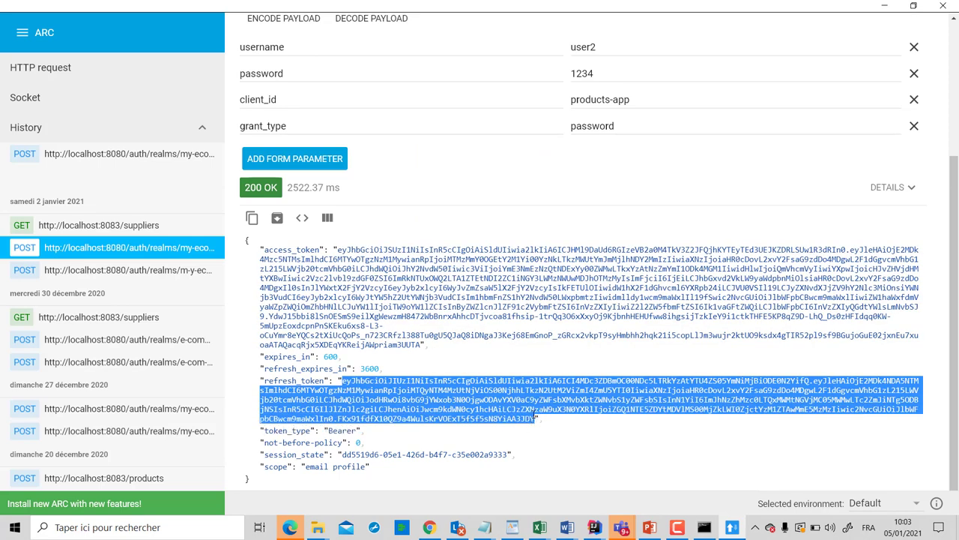
click(884, 5)
triple_click(432, 272)
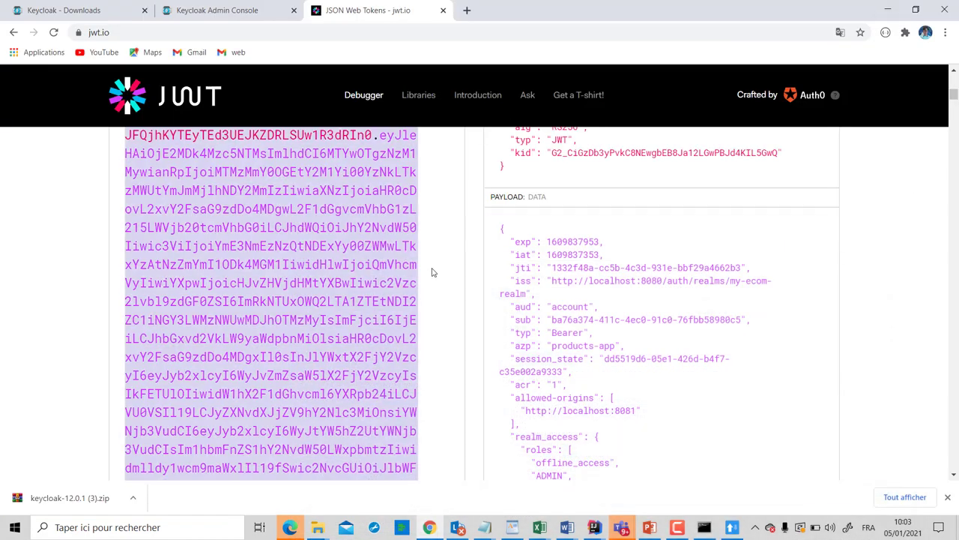
key(ctrl+v)
scroll(642, 220, up, 2)
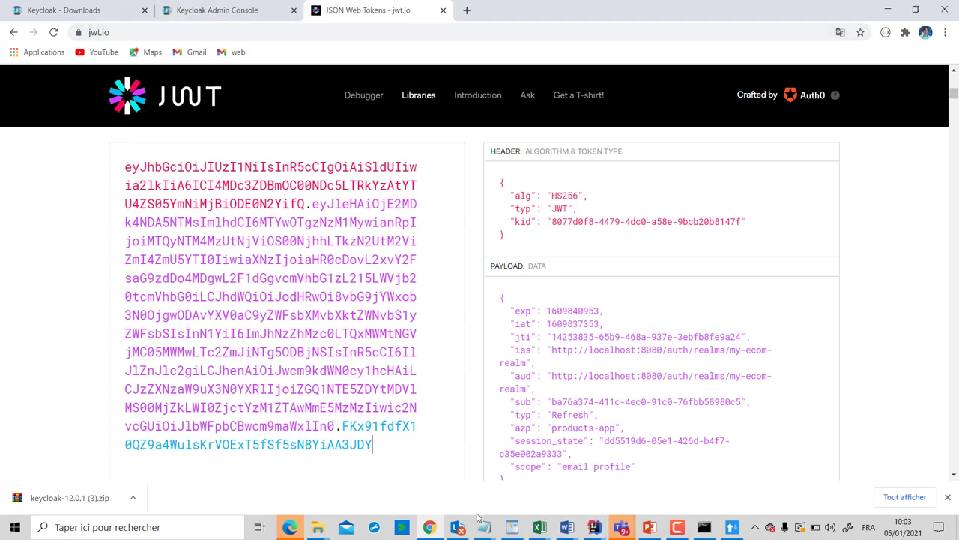
Step: Decode the access token again and check its ADMIN and USER realm roles, then return to ARC
click(735, 529)
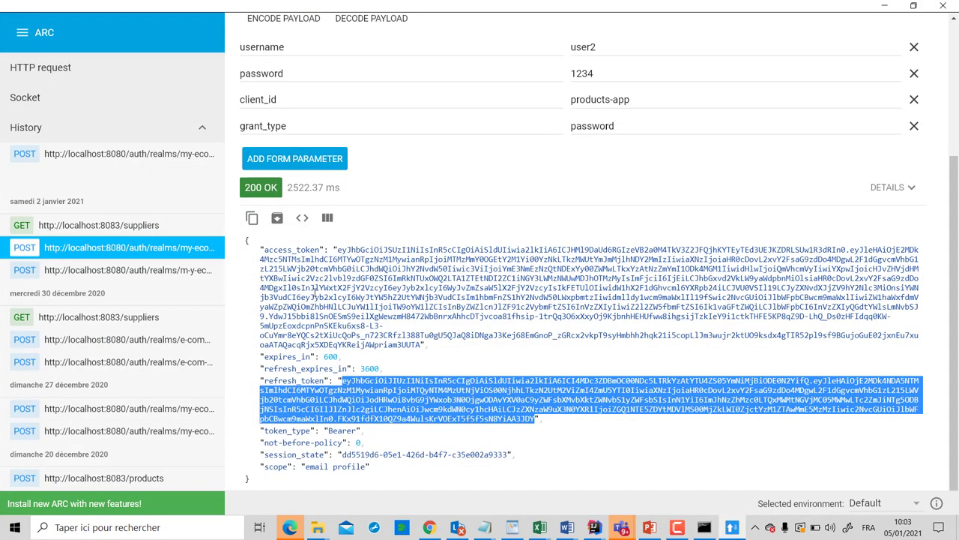
drag(337, 250, 423, 346)
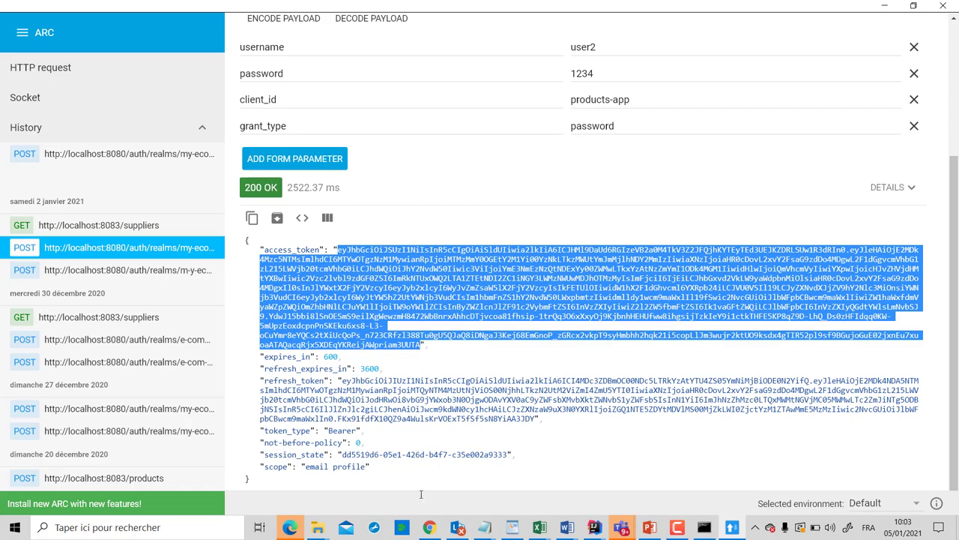
click(429, 527)
click(383, 457)
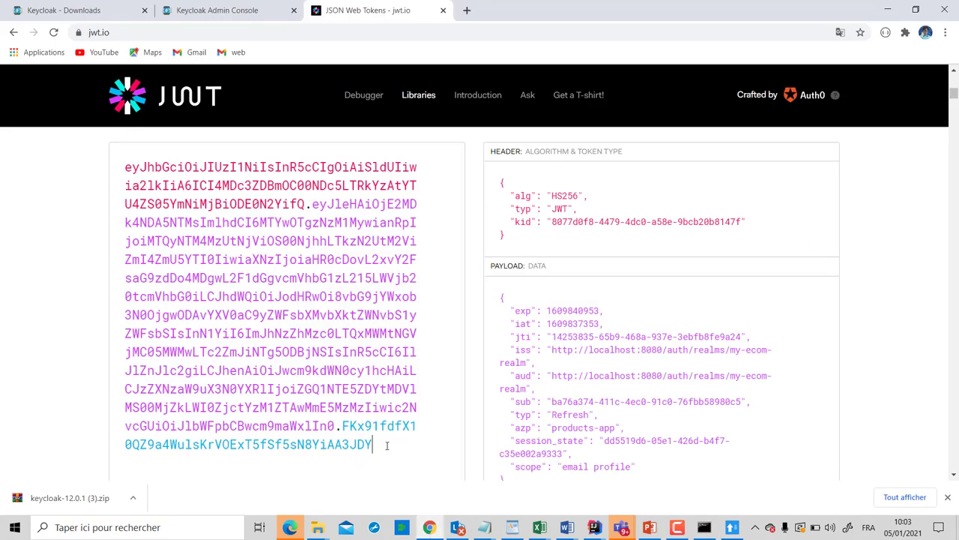
key(ctrl+a)
key(ctrl+v)
scroll(704, 379, down, 2)
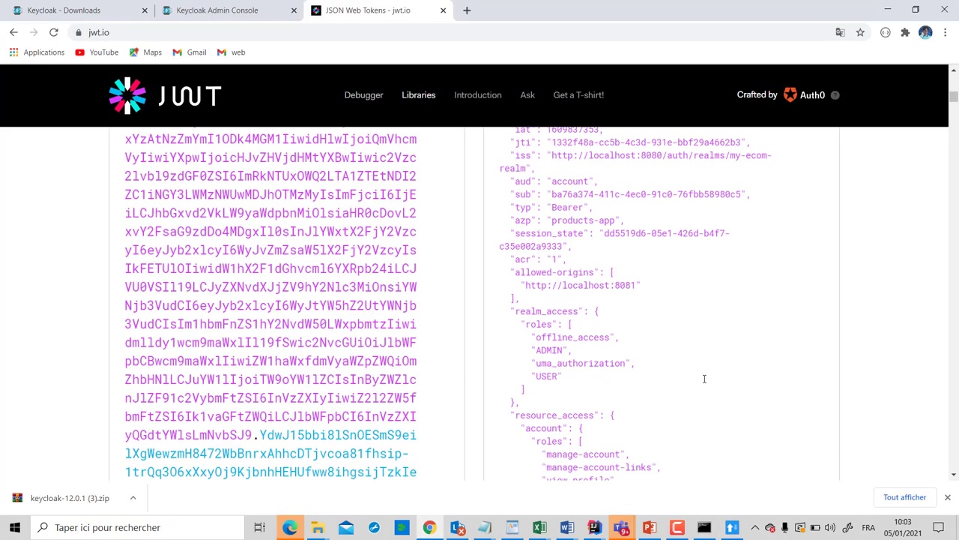
double_click(549, 330)
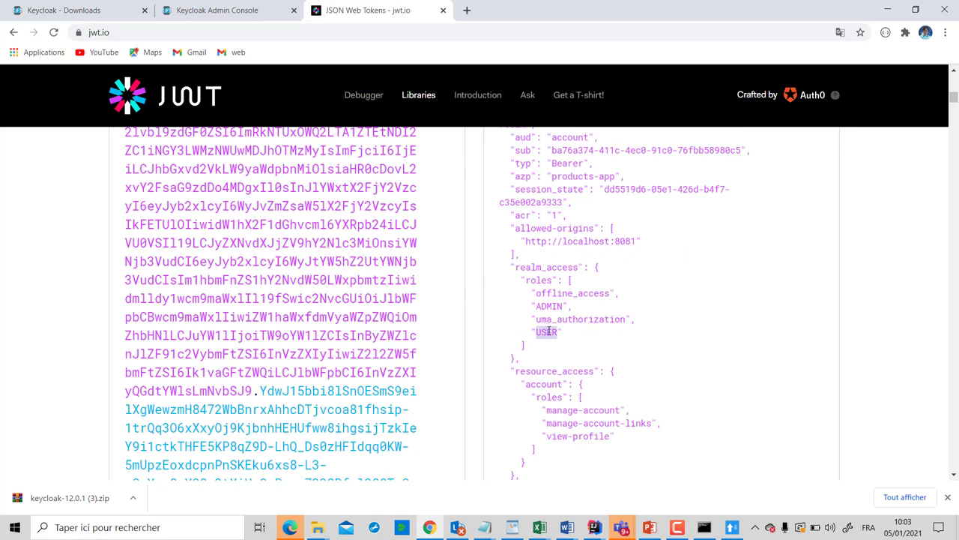
double_click(547, 307)
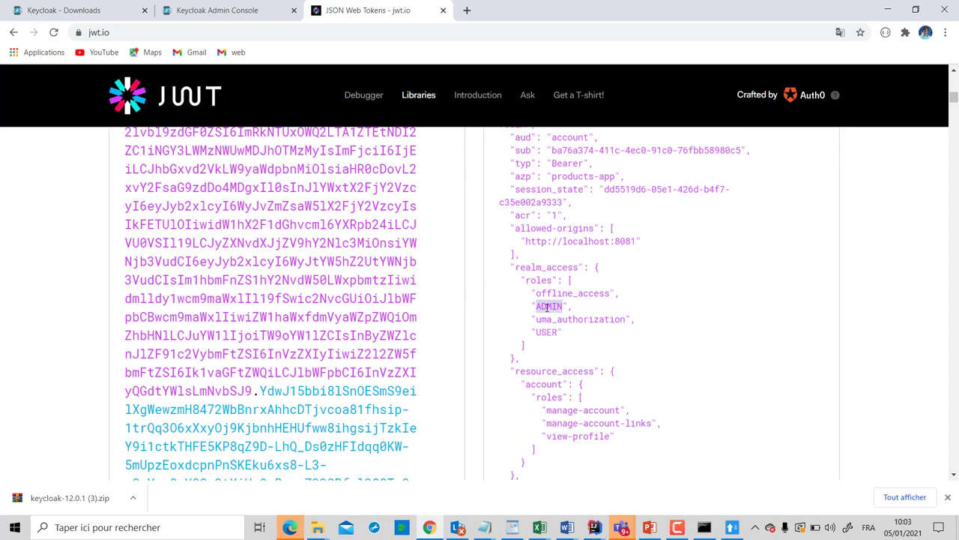
scroll(547, 307, up, 5)
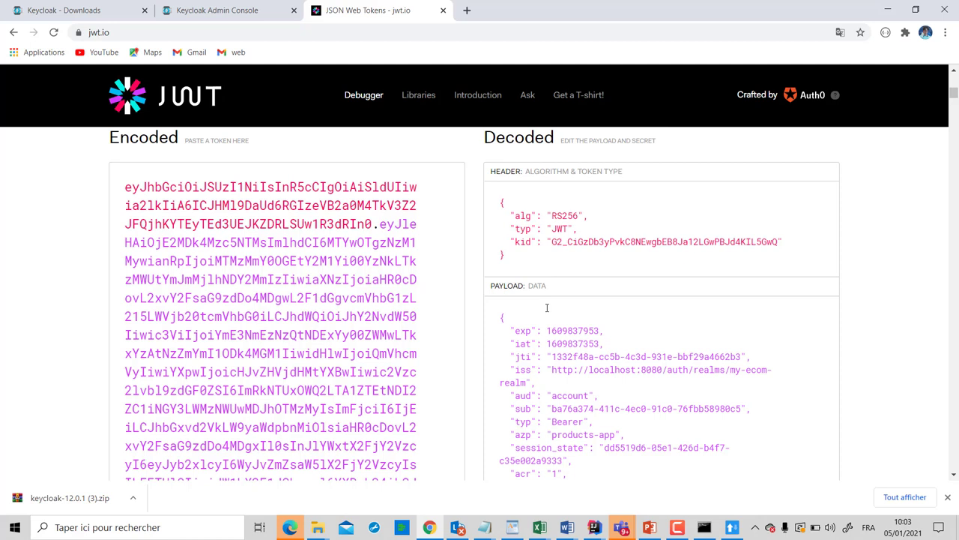
scroll(466, 321, down, 1)
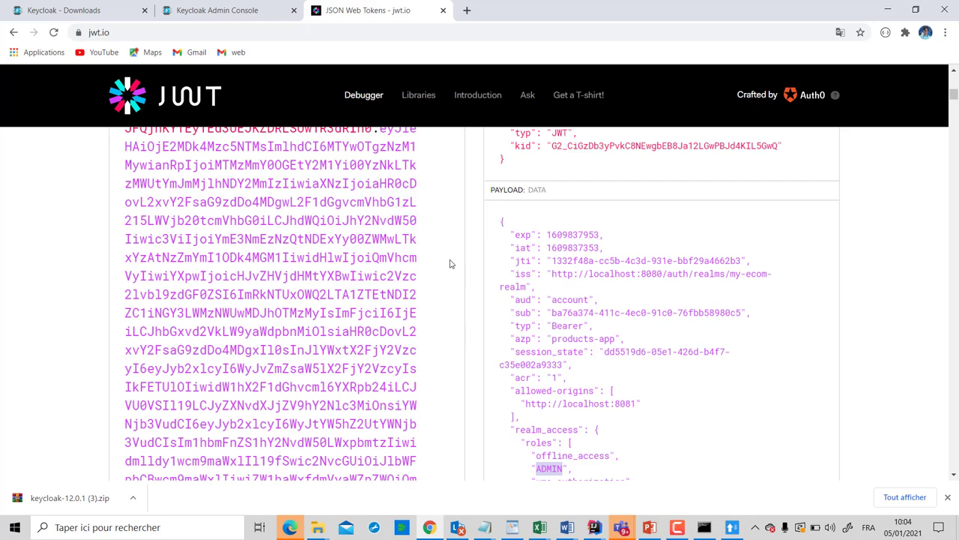
click(733, 527)
scroll(450, 163, up, 3)
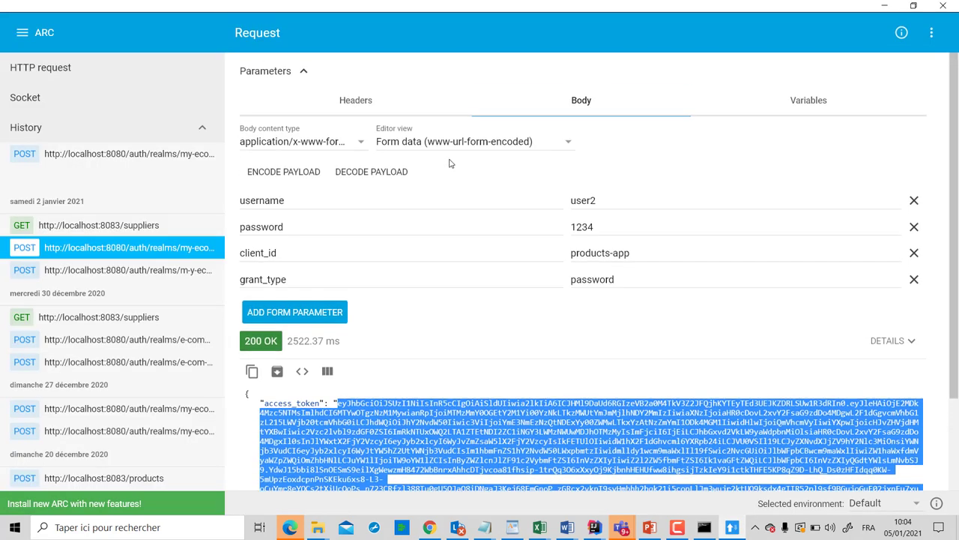
Step: Change grant_type to refresh_token and remove the username and password parameters
drag(698, 77, 293, 75)
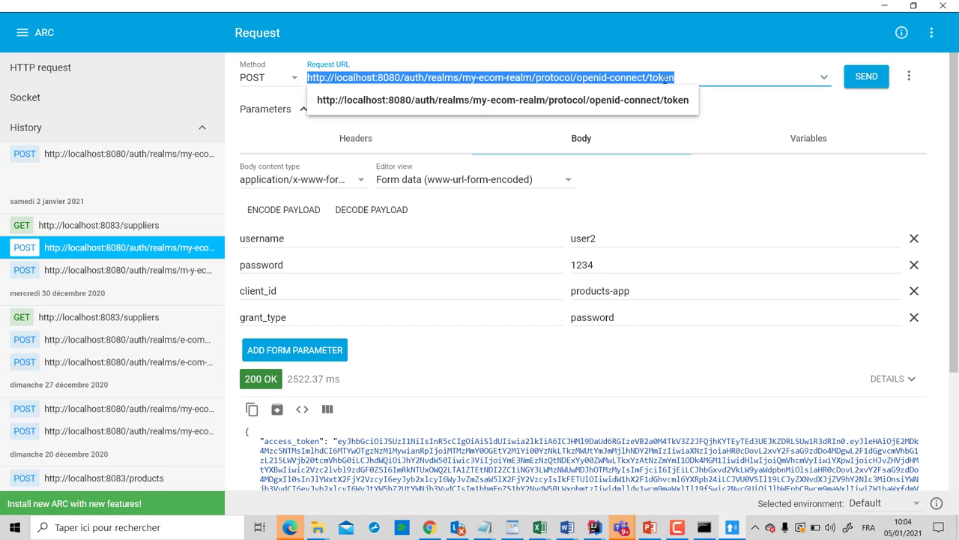
click(298, 319)
drag(615, 317, 586, 317)
key(BackSpace)
key(BackSpace)
key(BackSpace)
key(BackSpace)
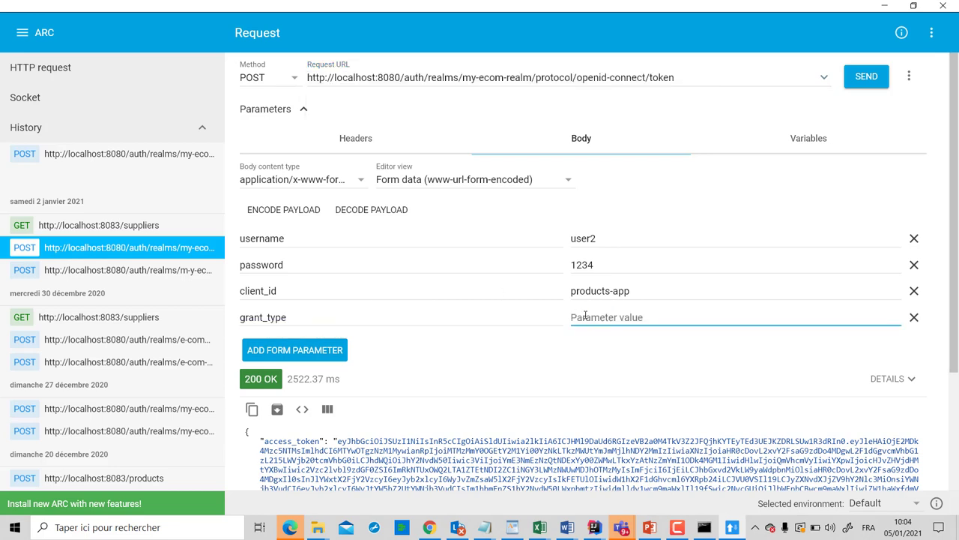
text(refresh_token)
click(915, 240)
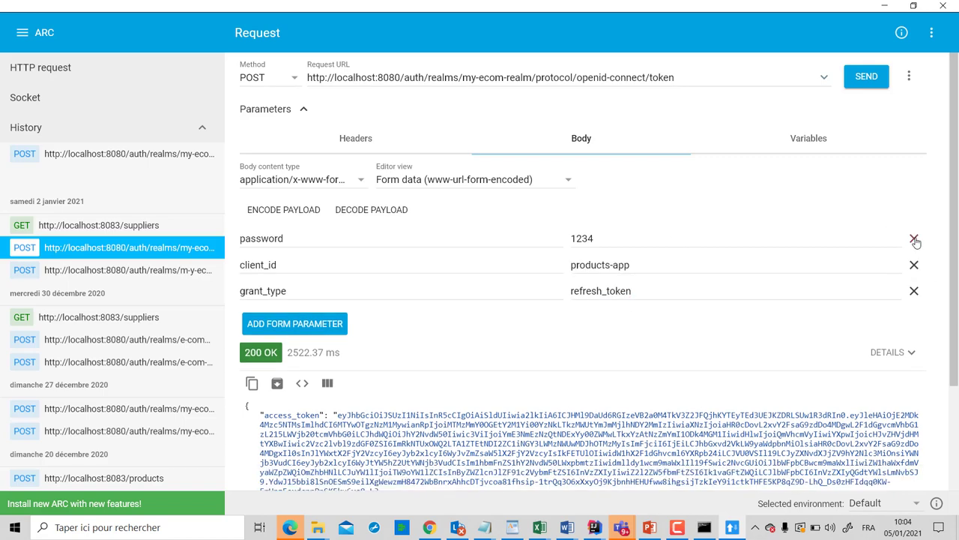
click(914, 240)
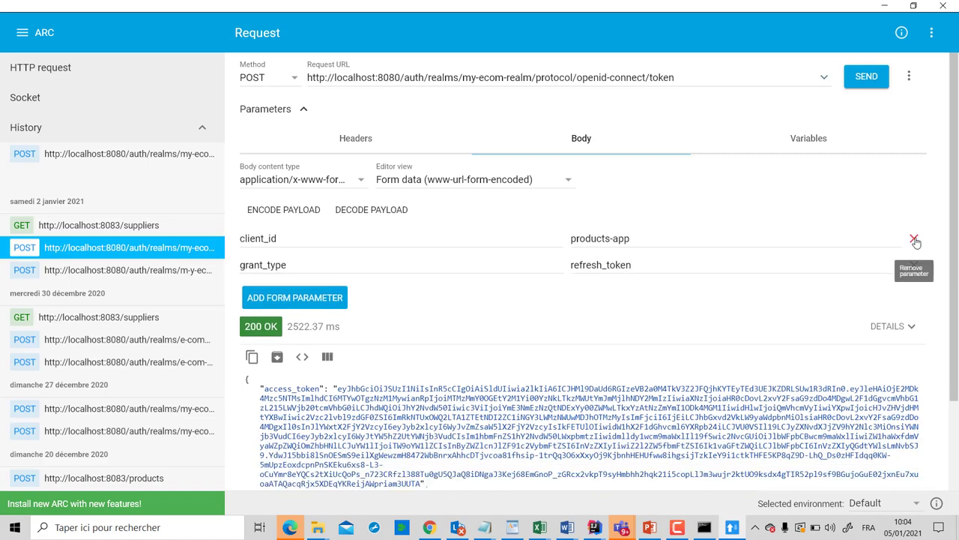
Step: Add a refresh_token form parameter and select the refresh_token value in the response
click(308, 303)
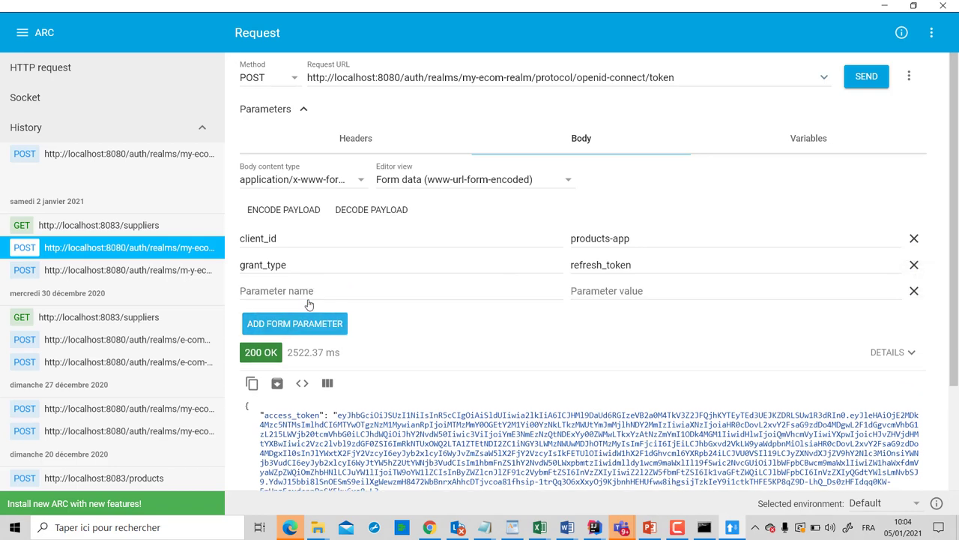
click(289, 290)
text(refresh)
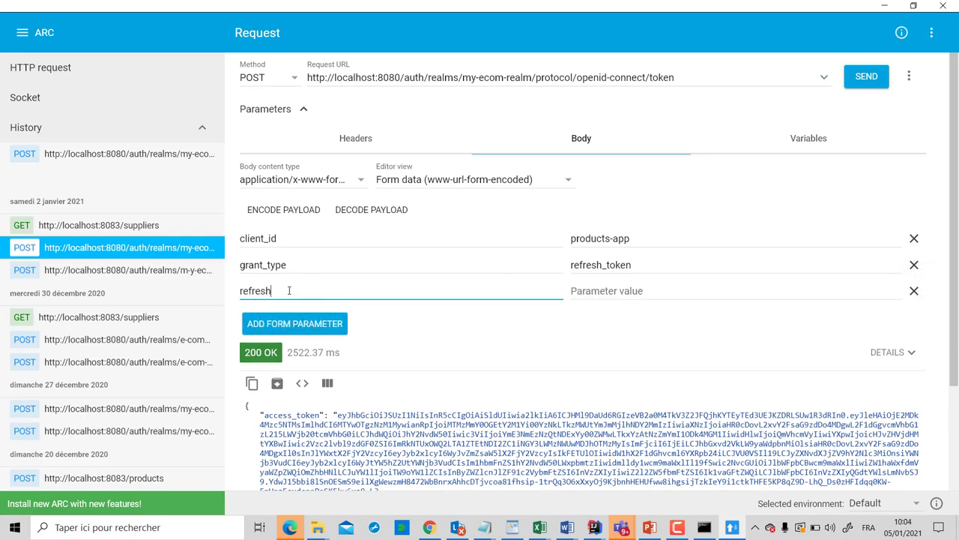
text(_token)
scroll(392, 364, down, 3)
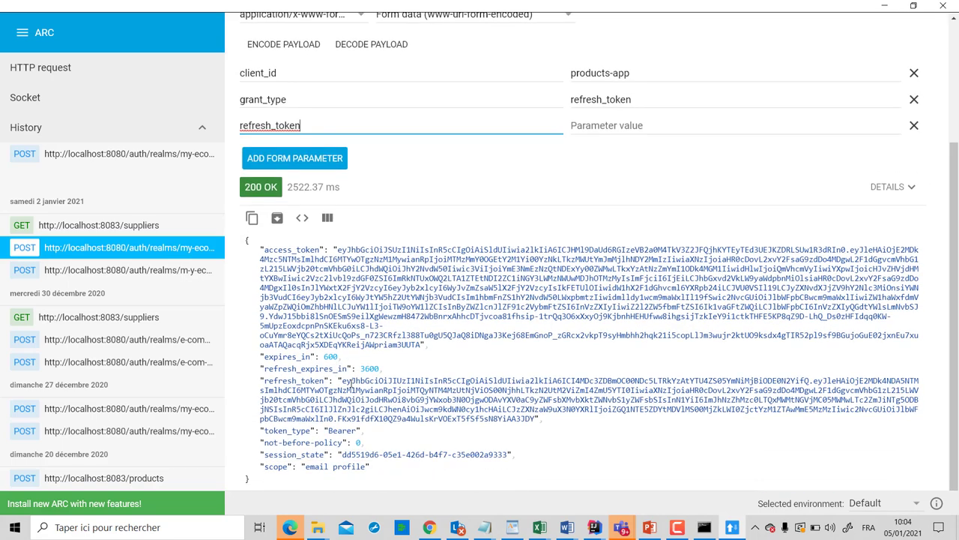
drag(341, 382, 537, 418)
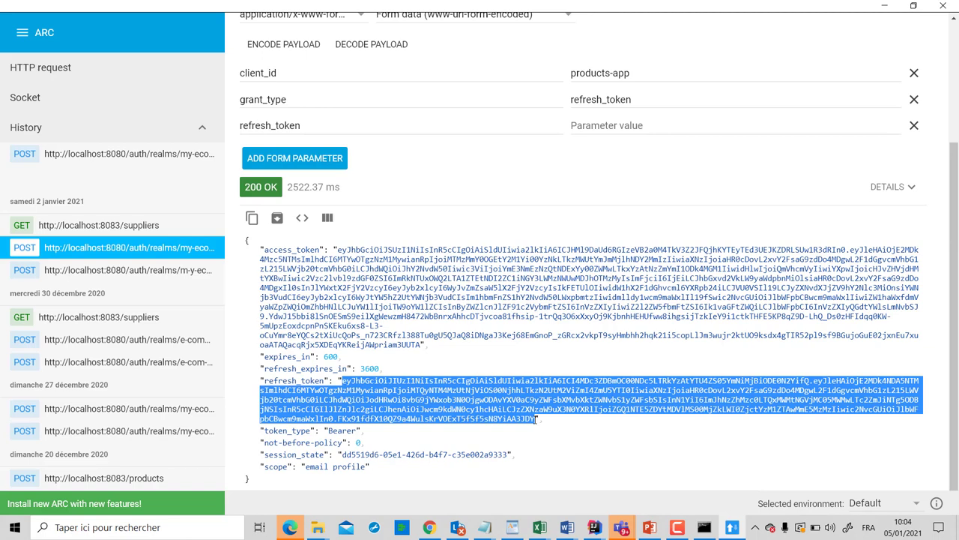
Step: Paste the copied refresh token into the refresh_token parameter's value
scroll(512, 362, up, 2)
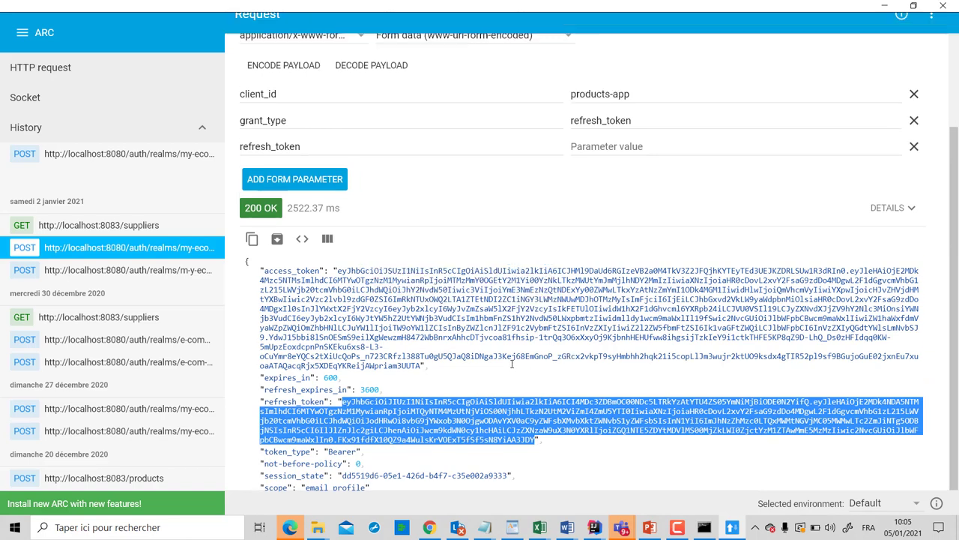
scroll(512, 362, up, 1)
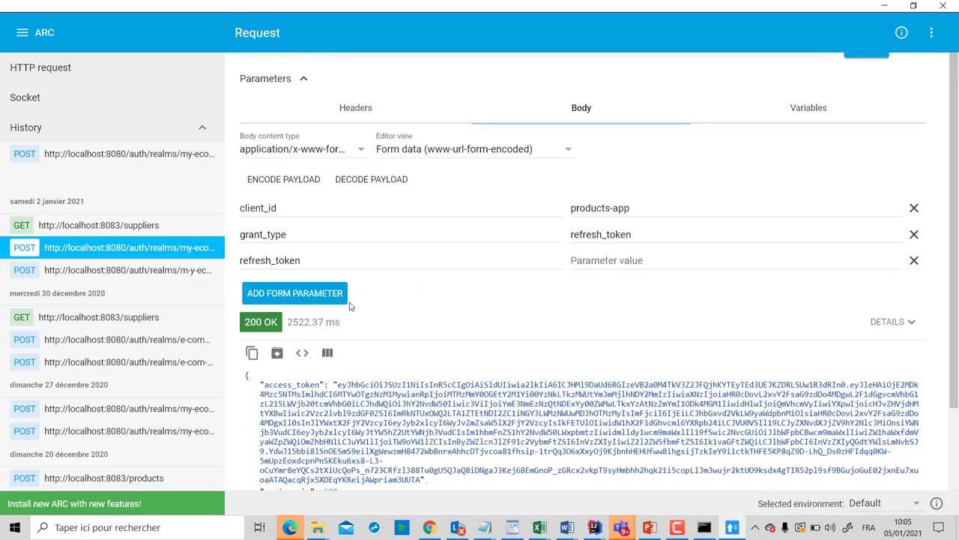
click(639, 266)
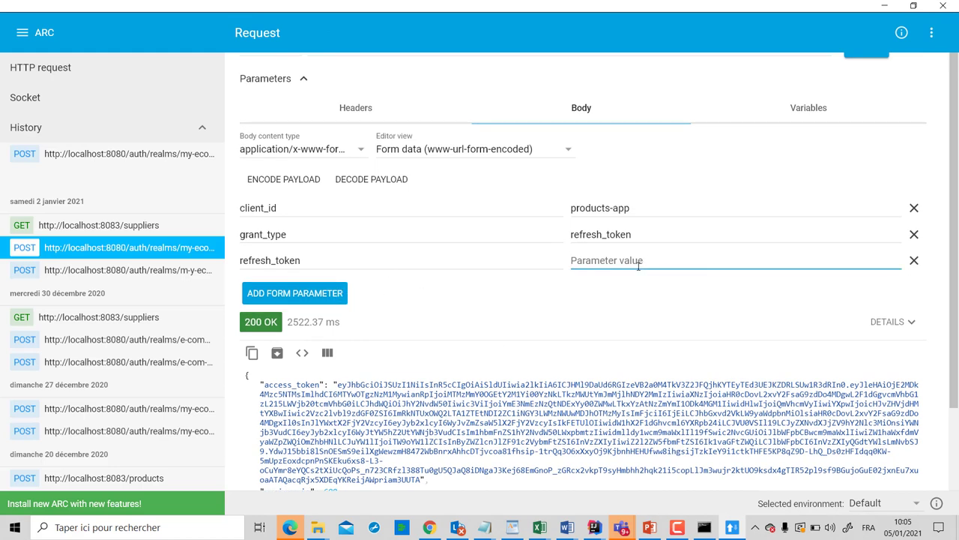
key(ctrl+v)
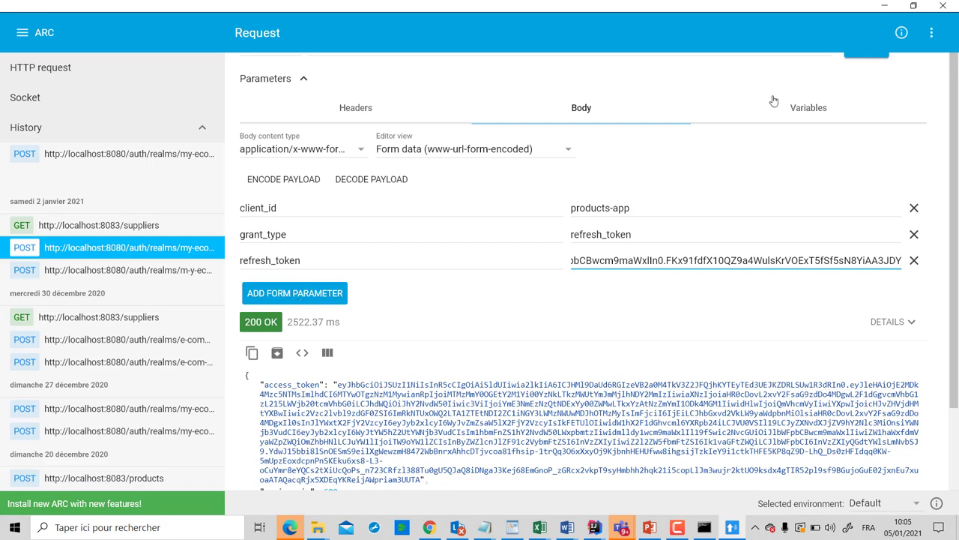
Step: Resend the refresh_token grant request and select the new access_token in the response
scroll(826, 157, up, 1)
click(866, 78)
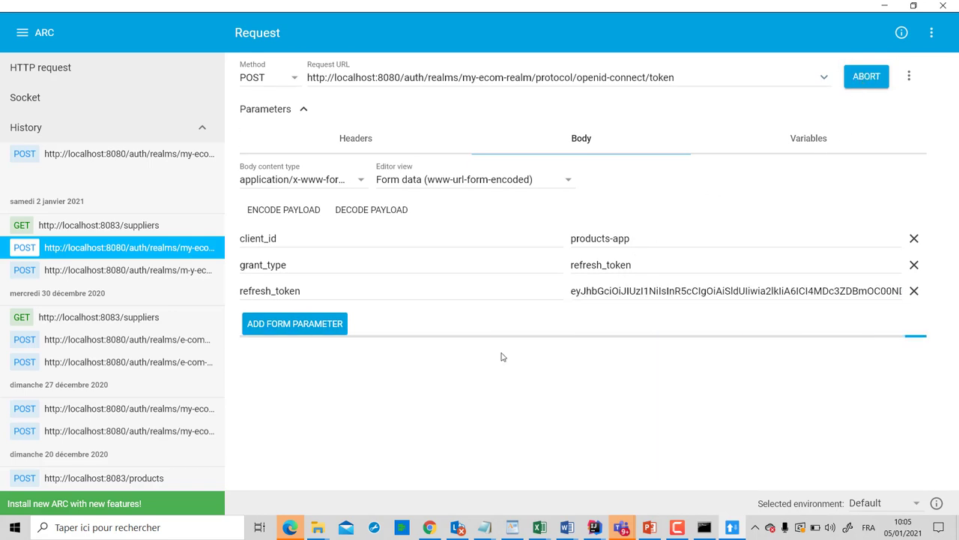
scroll(491, 326, down, 2)
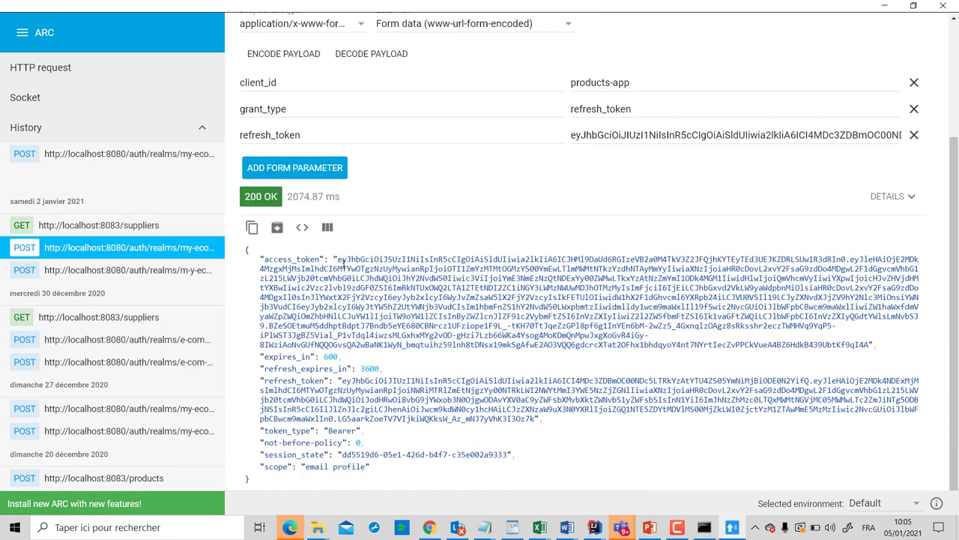
drag(338, 259, 871, 344)
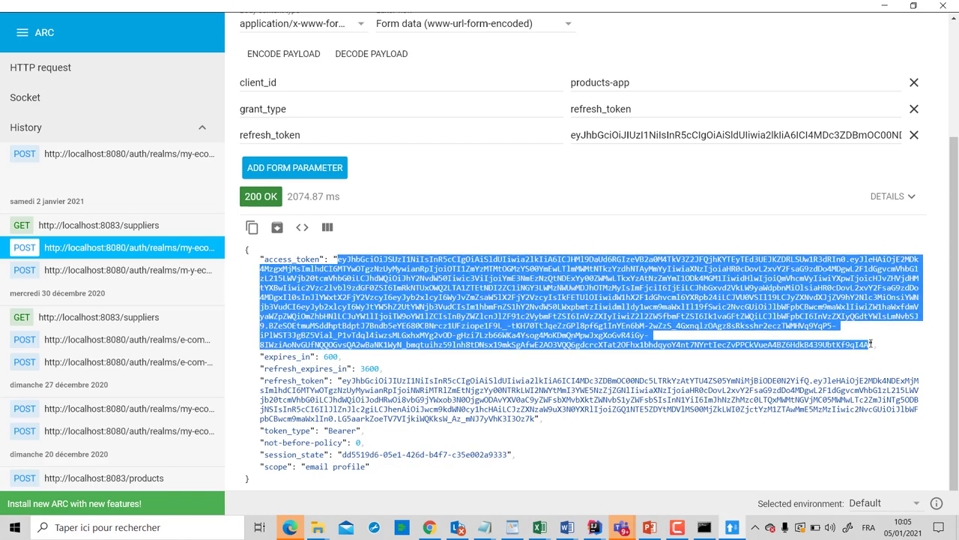
Step: Replace the old encoded token on jwt.io with the new access token
click(429, 528)
click(431, 337)
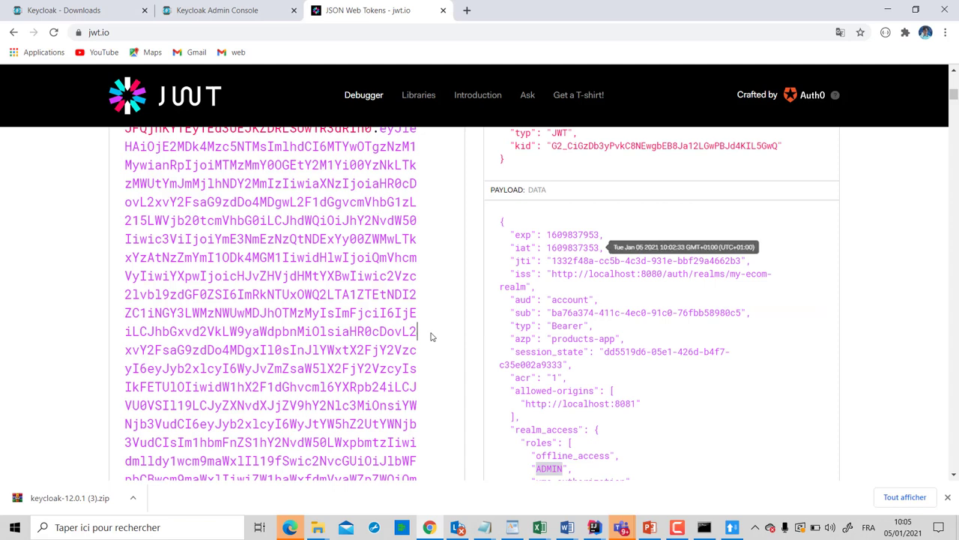
key(ctrl+a)
key(ctrl+v)
Step: Inspect the decoded payload's new exp, iat, jti, user name, and ADMIN and USER realm roles
scroll(480, 320, up, 5)
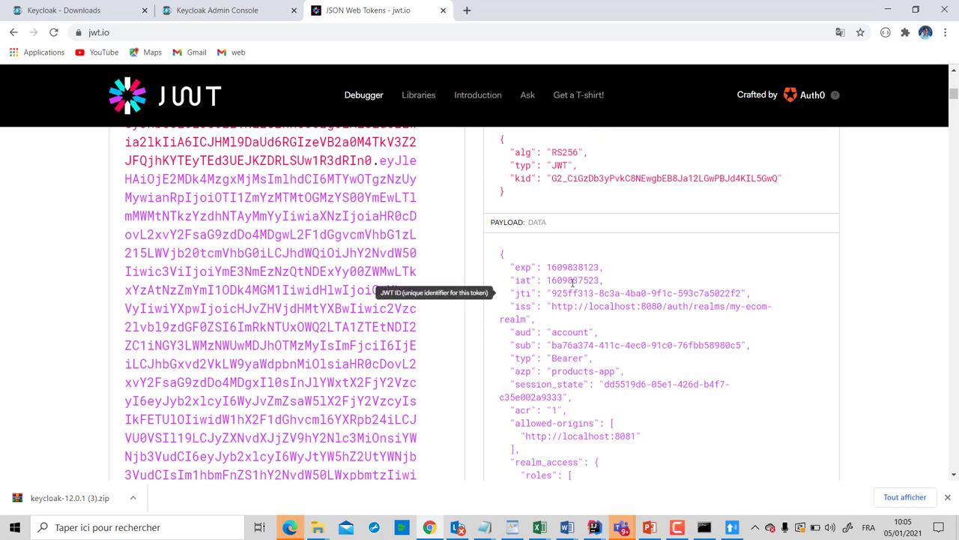
mouse_move(562, 281)
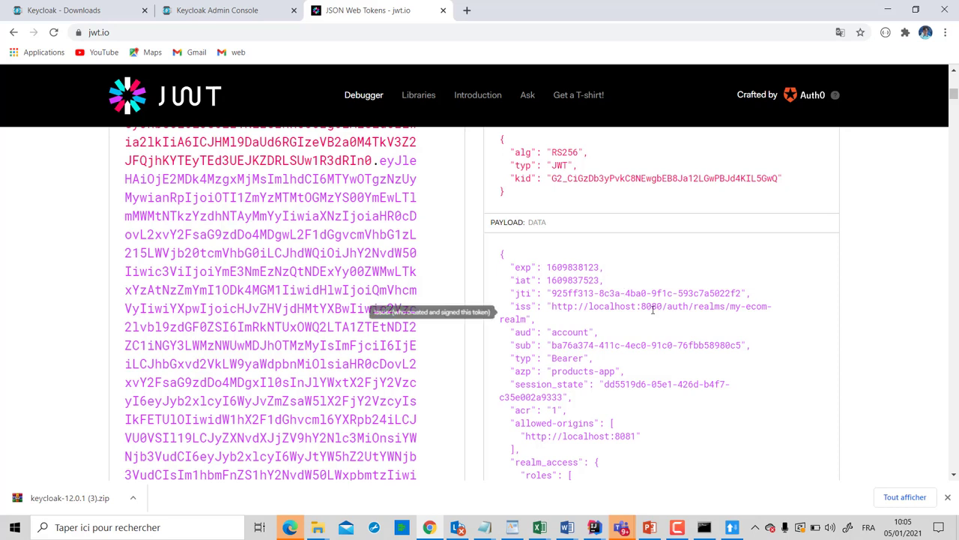
scroll(652, 308, down, 1)
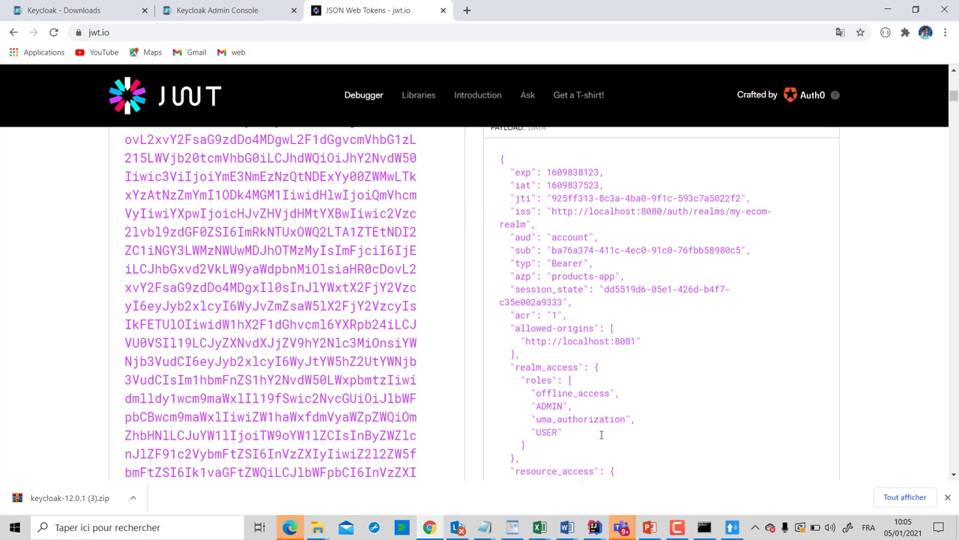
scroll(670, 458, down, 2)
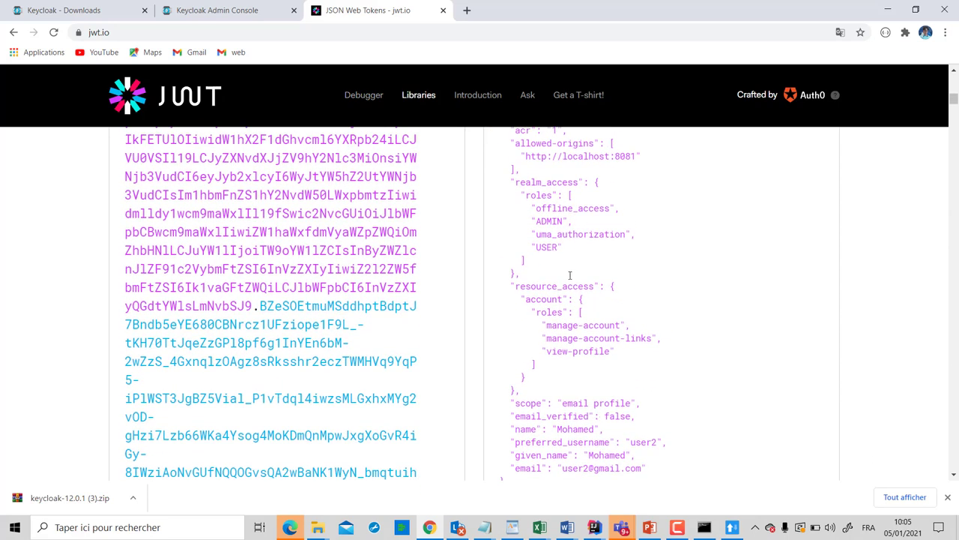
scroll(577, 390, up, 2)
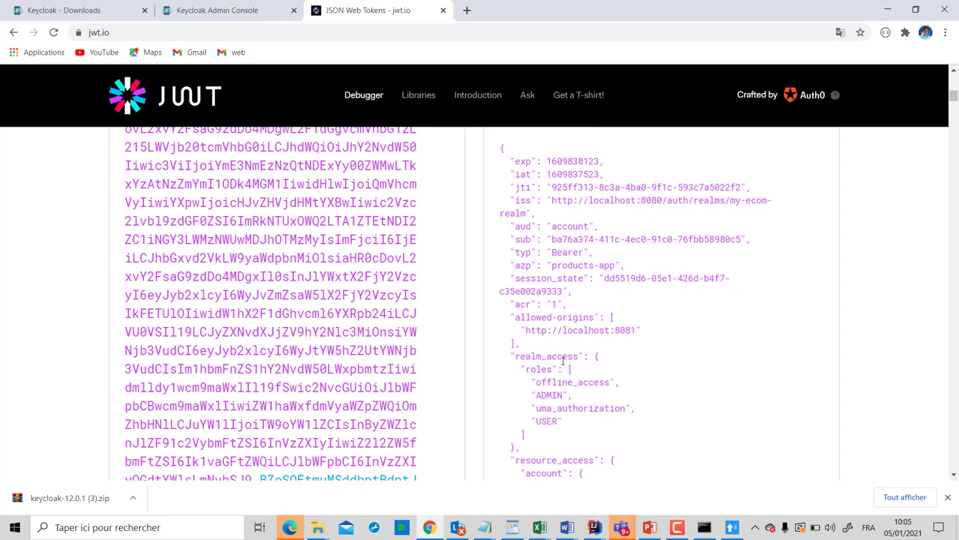
scroll(597, 362, down, 3)
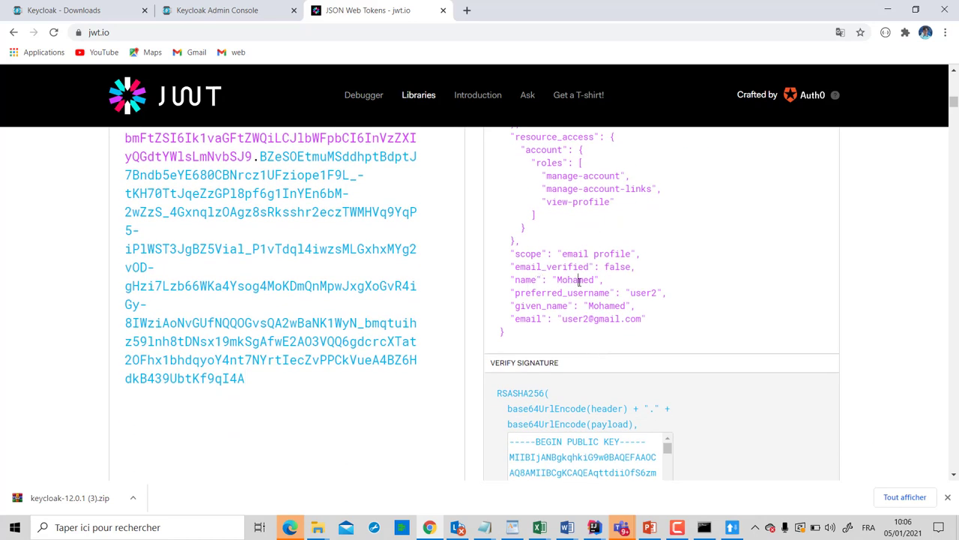
double_click(577, 281)
scroll(596, 318, down, 1)
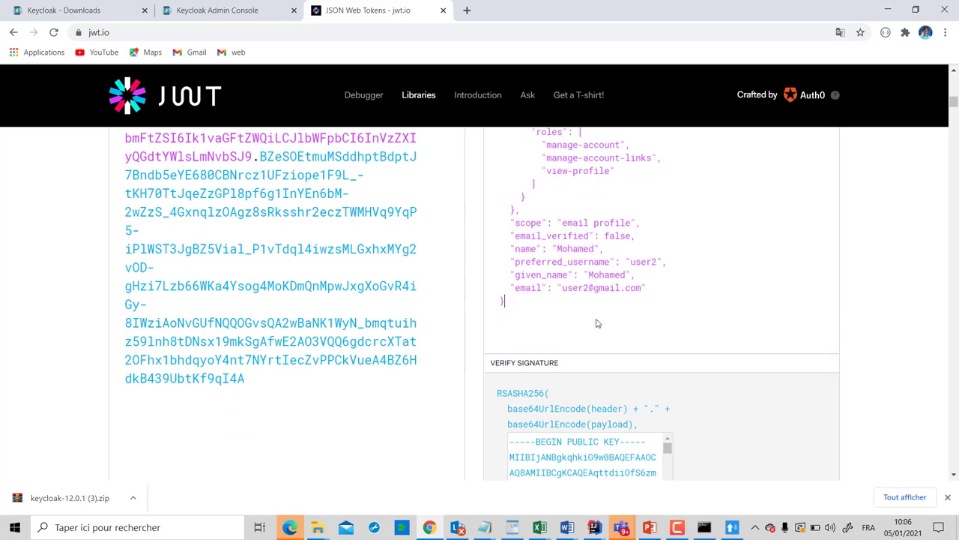
scroll(597, 321, up, 3)
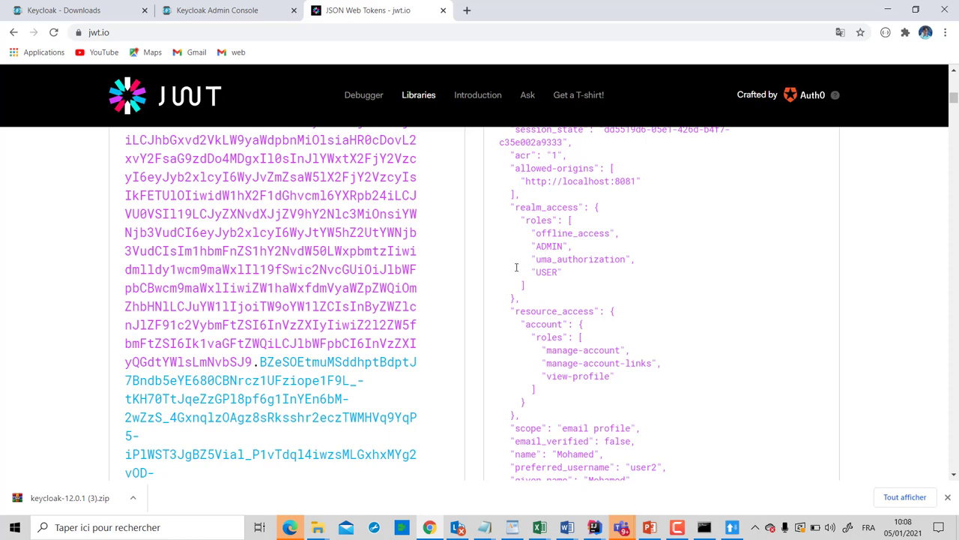
key(Down)
key(Down)
key(Down)
key(Down)
key(Down)
key(Down)
key(Down)
key(Down)
key(Down)
key(Down)
key(Down)
key(Down)
key(Down)
key(Down)
key(Down)
key(Down)
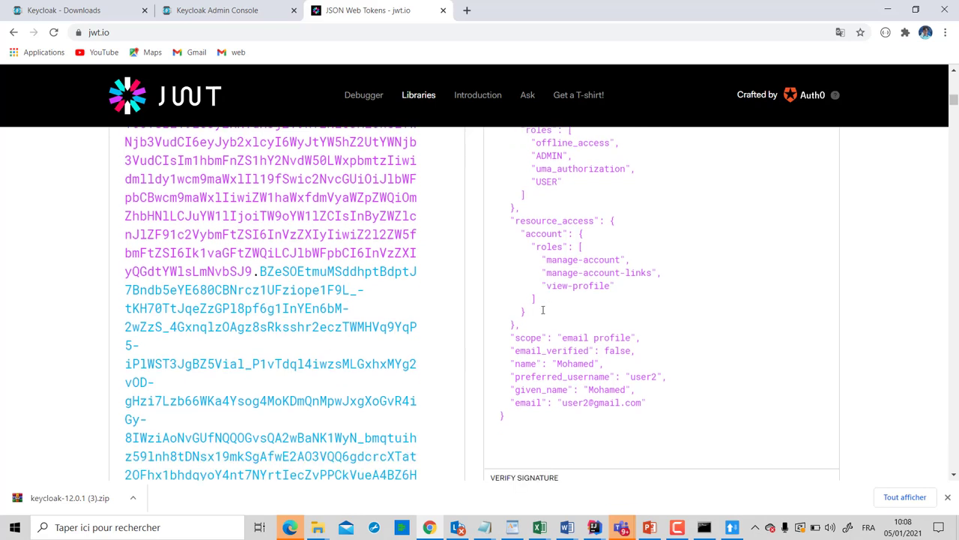
scroll(543, 310, up, 1)
scroll(543, 309, up, 1)
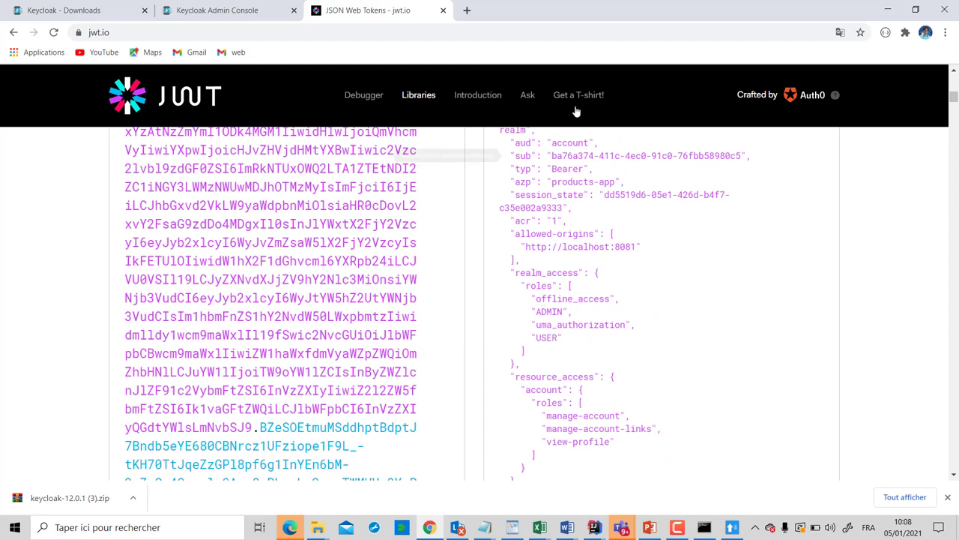
Step: Minimise Chrome and bring the PowerPoint deck forward at the 'Architecture de keycloak' slide
click(431, 529)
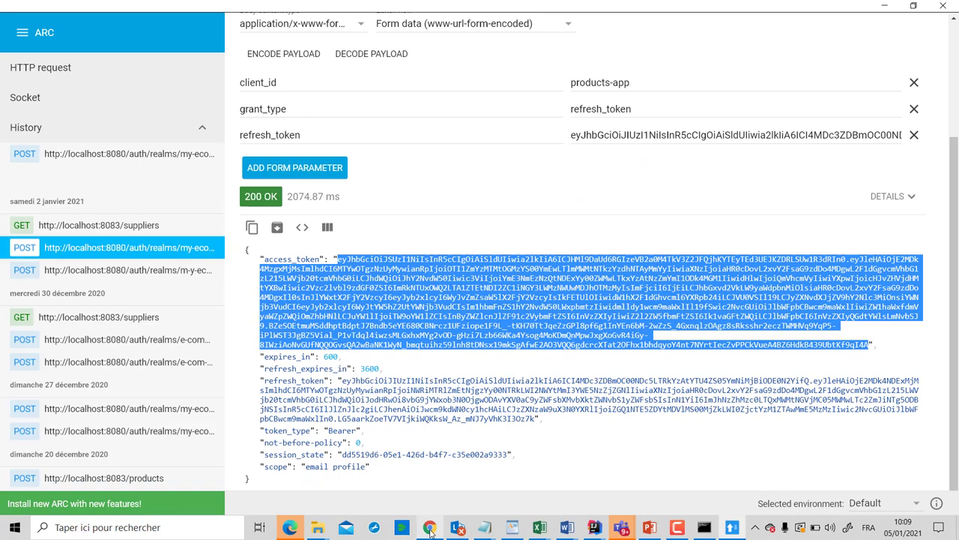
click(650, 528)
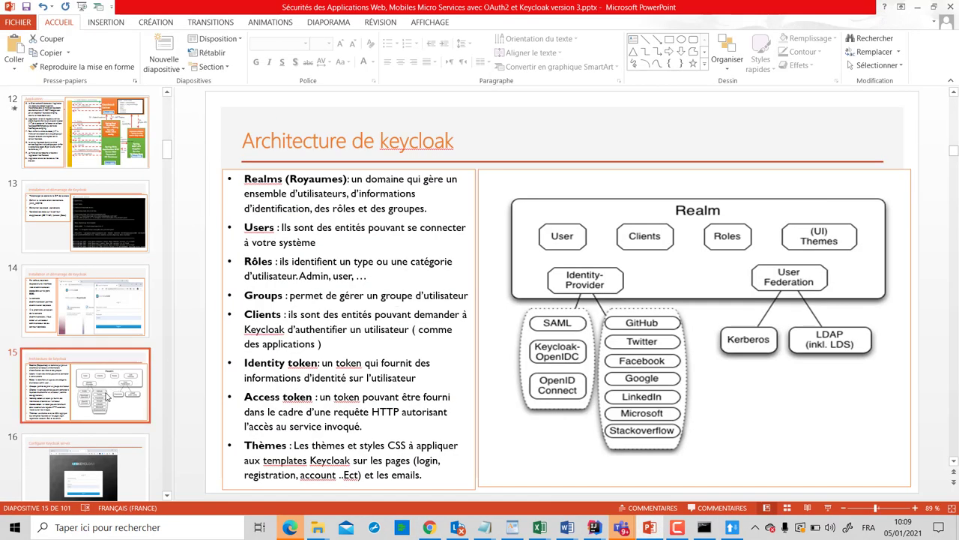
Step: Start the slide show from slide 15 and advance fourteen slides to the Spring Boot example
click(828, 508)
click(828, 515)
click(828, 515)
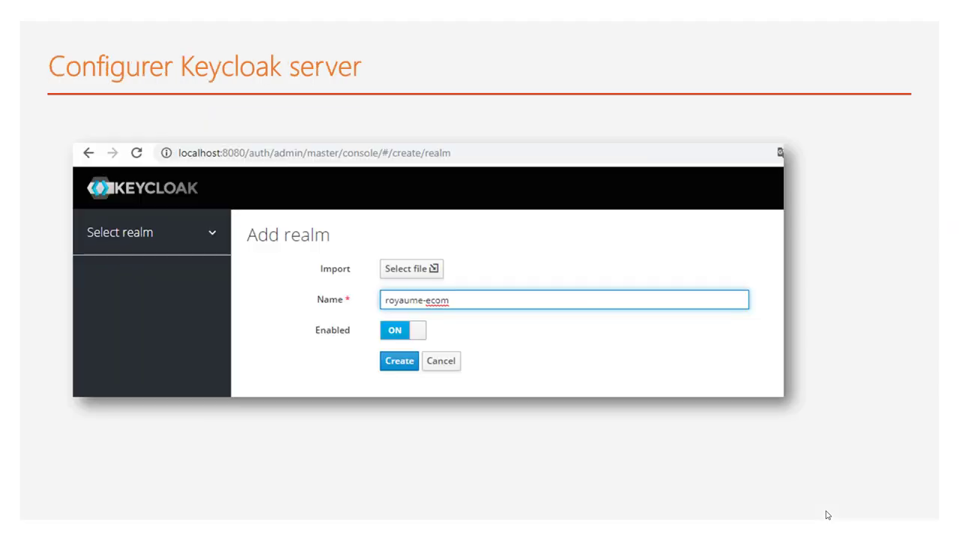
click(828, 515)
click(828, 515)
click(828, 515)
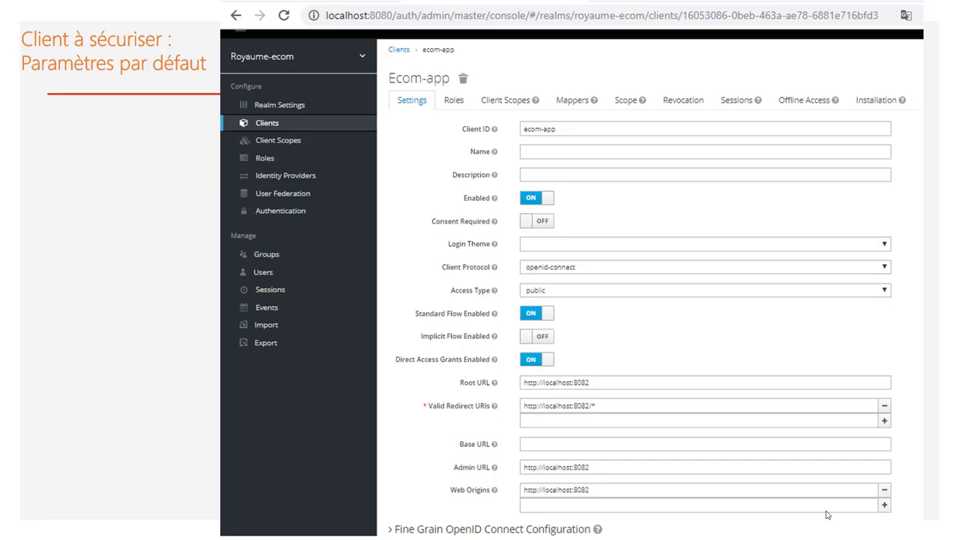
click(828, 515)
click(828, 515)
click(829, 515)
click(828, 515)
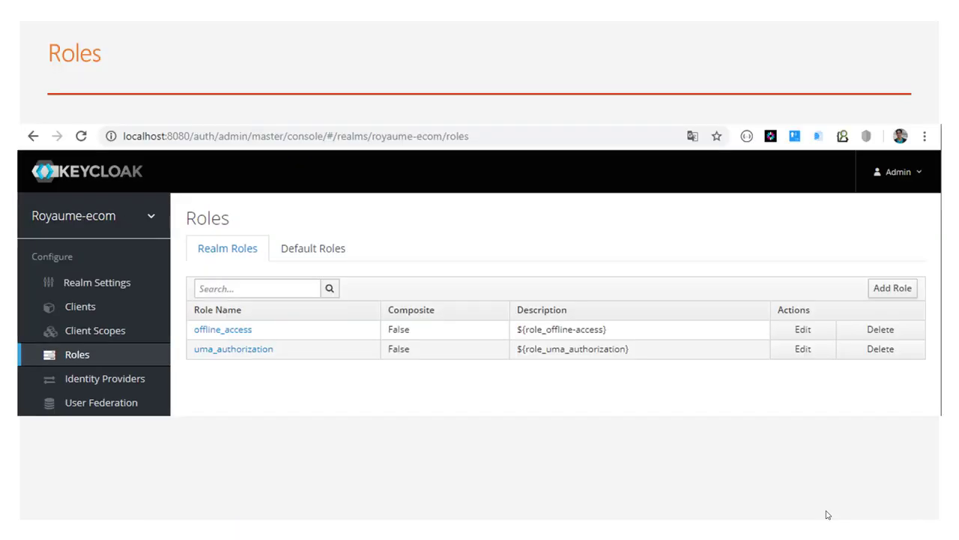
click(829, 515)
click(828, 515)
click(828, 515)
click(828, 515)
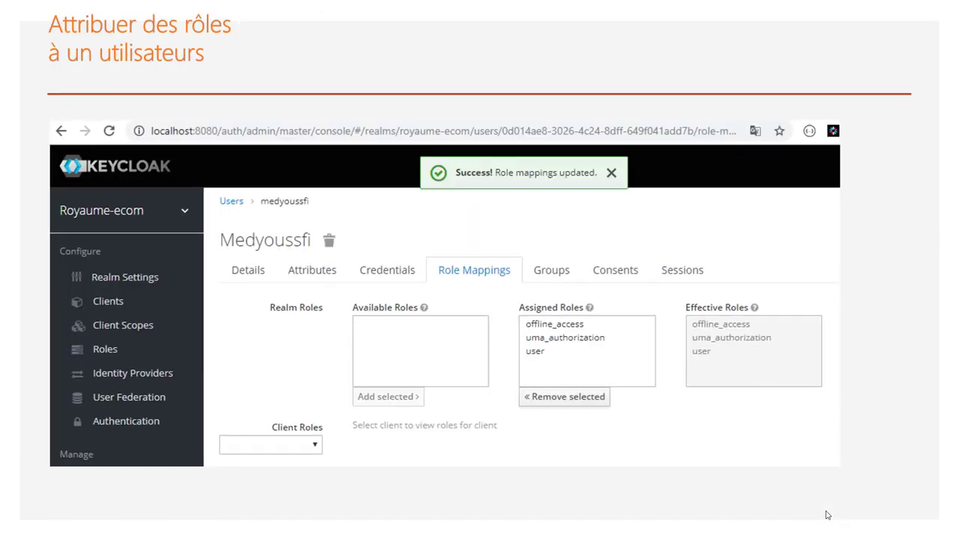
click(828, 515)
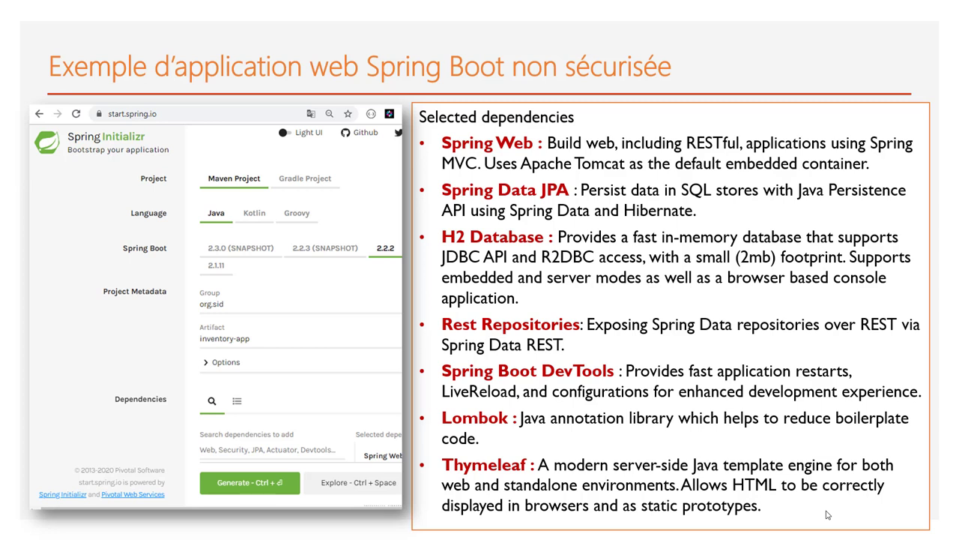